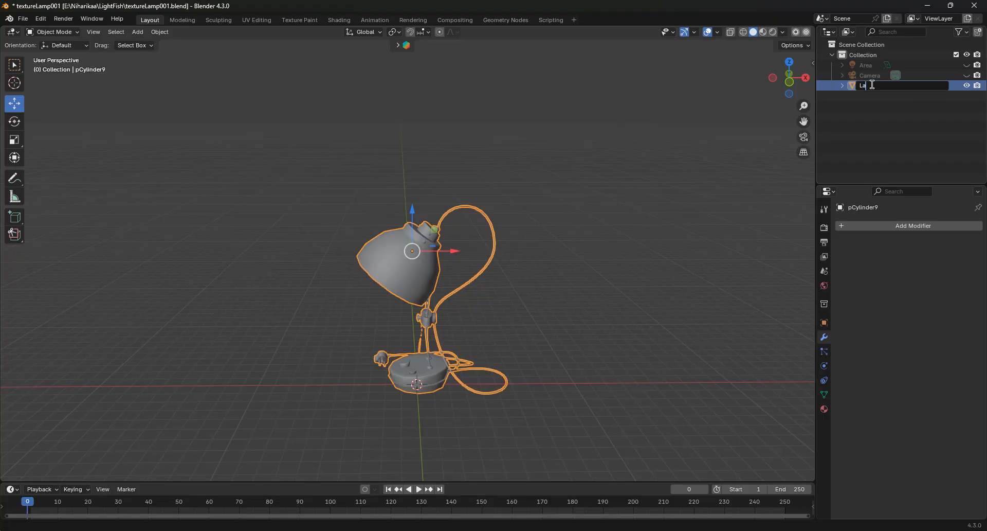
Step: Name the lamp mesh Lamp and apply a level 1 Subdivision modifier to it
key("Return")
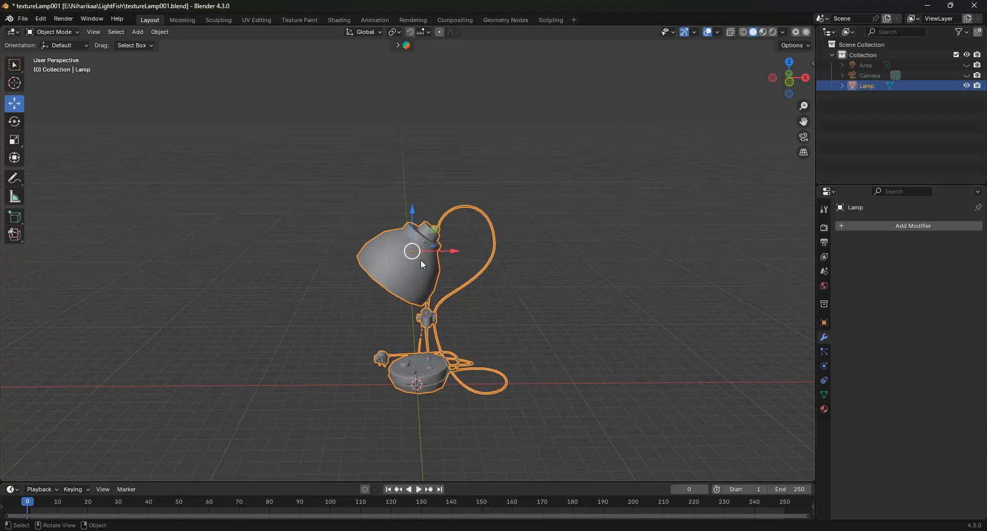
key("ctrl+1")
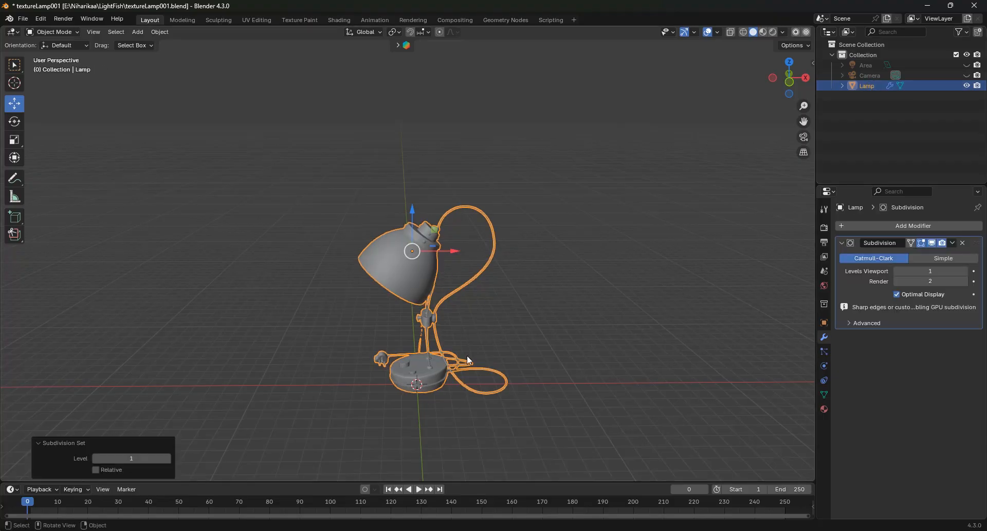
scroll(471, 363, "down", 1)
scroll(471, 363, "up", 3)
left_click(954, 242)
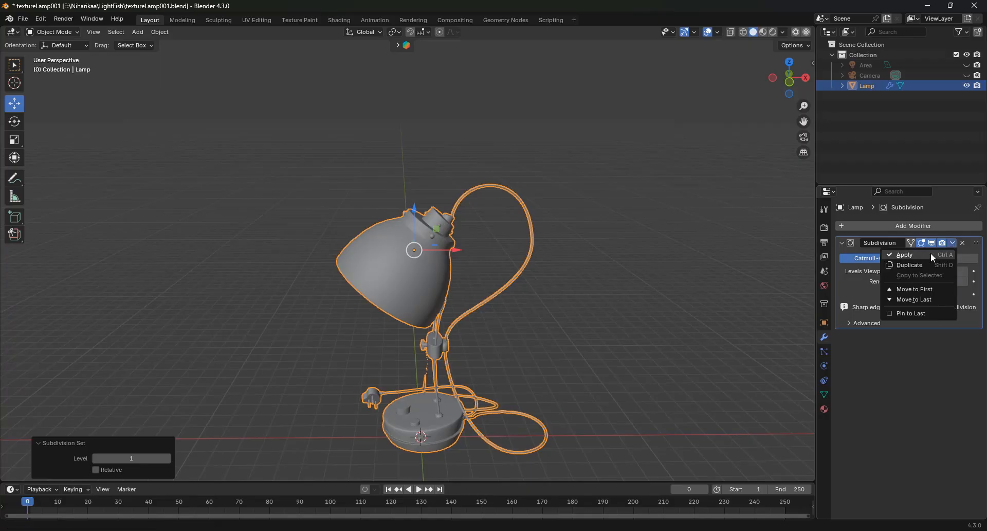
left_click(922, 254)
scroll(489, 256, "down", 1)
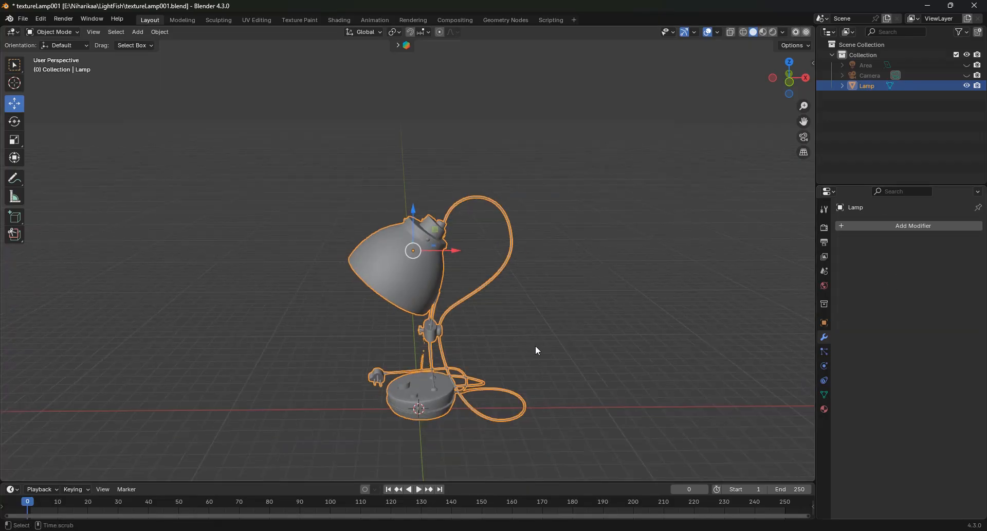
middle_click_drag(538, 350, 284, 175)
scroll(370, 317, "up", 5)
scroll(375, 316, "down", 5)
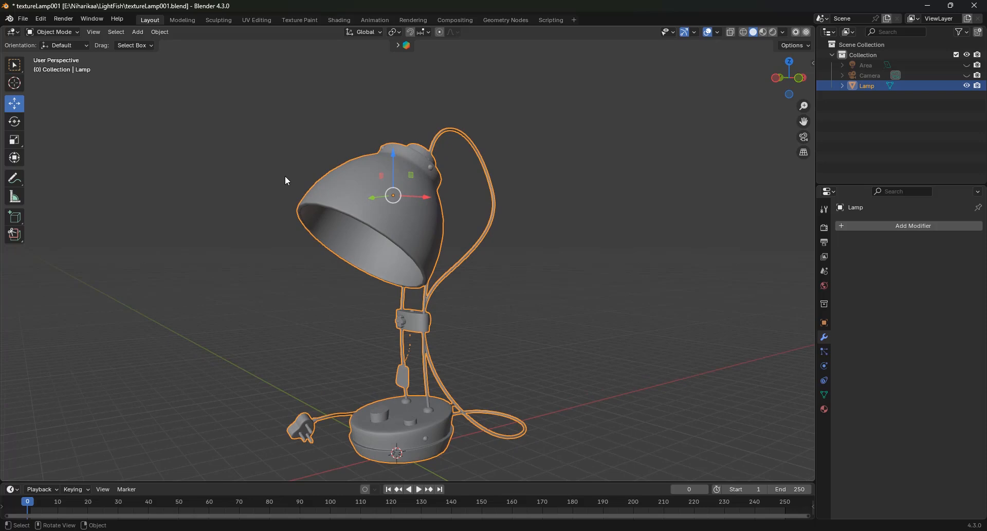
left_click(23, 20)
left_click(23, 19)
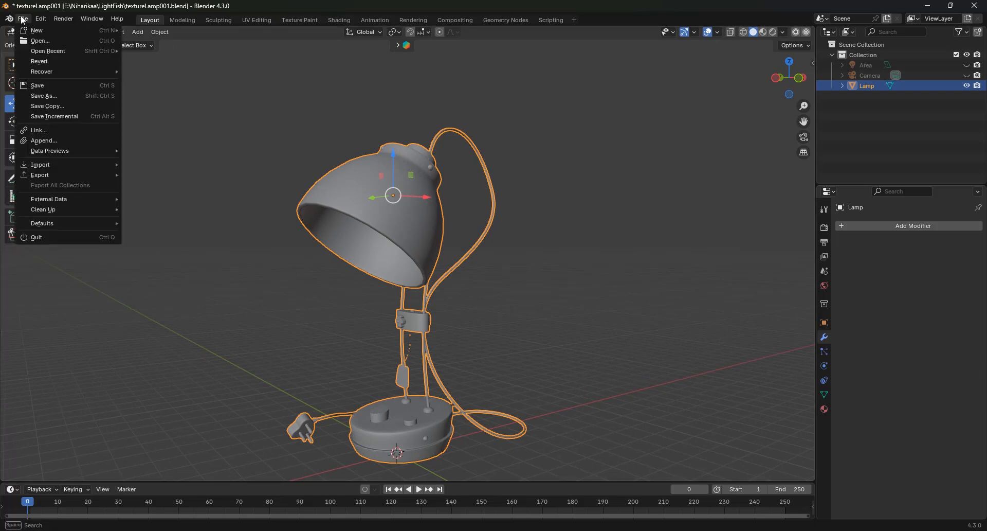
mouse_move(52, 174)
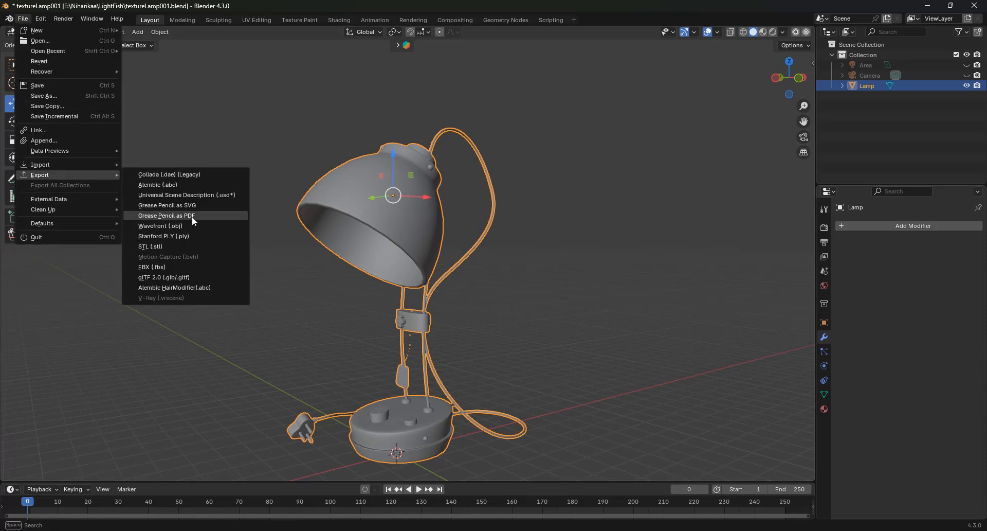
left_click(182, 226)
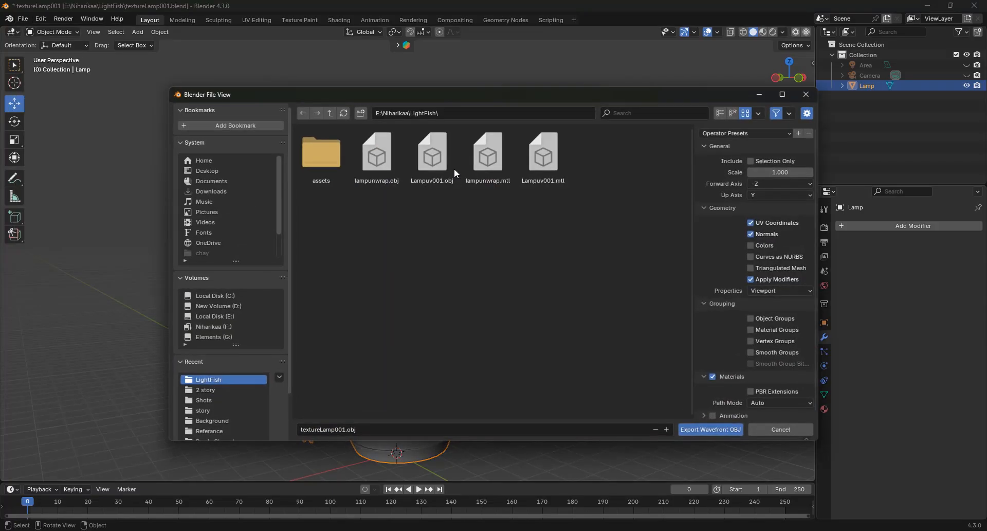
left_click(390, 429)
type("xsc")
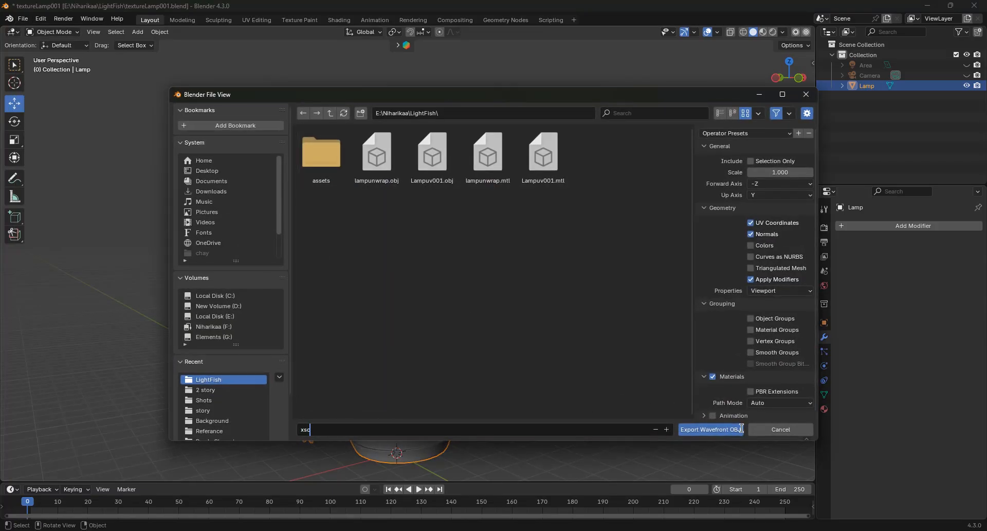
left_click(807, 94)
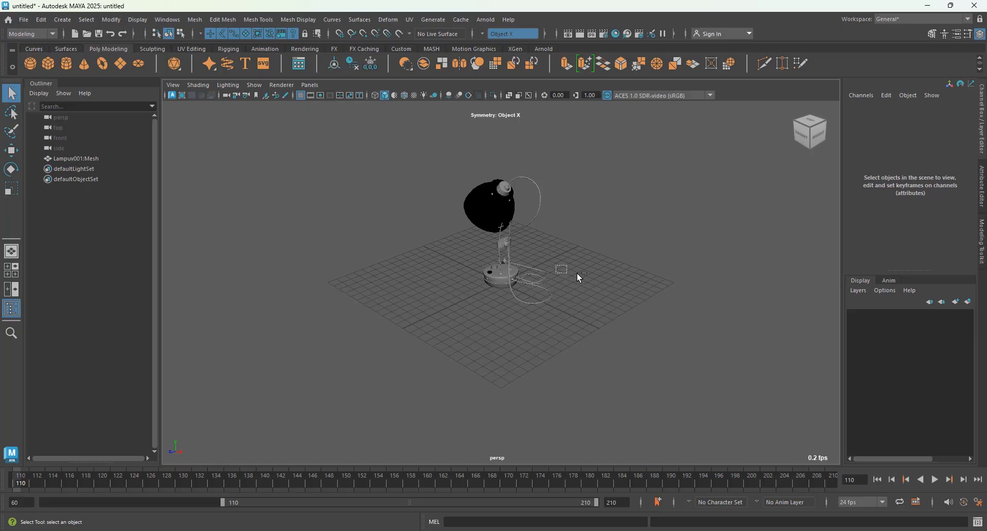
Step: Switch to Maya, select the imported lamp mesh and turn on two-sided lighting for the perspective view
left_click_drag(558, 242, 709, 293, "alt")
scroll(585, 286, "up", 5)
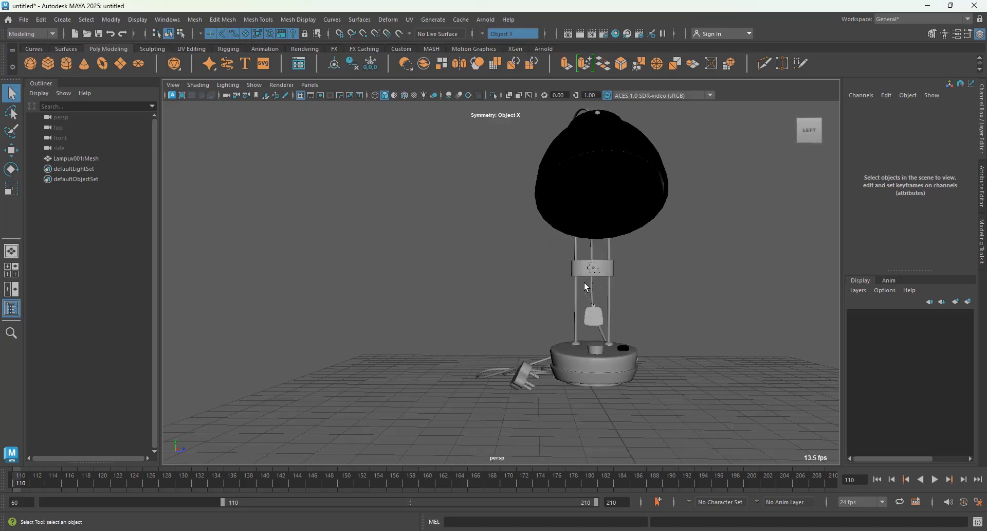
left_click_drag(583, 301, 528, 264, "alt")
left_click(469, 263)
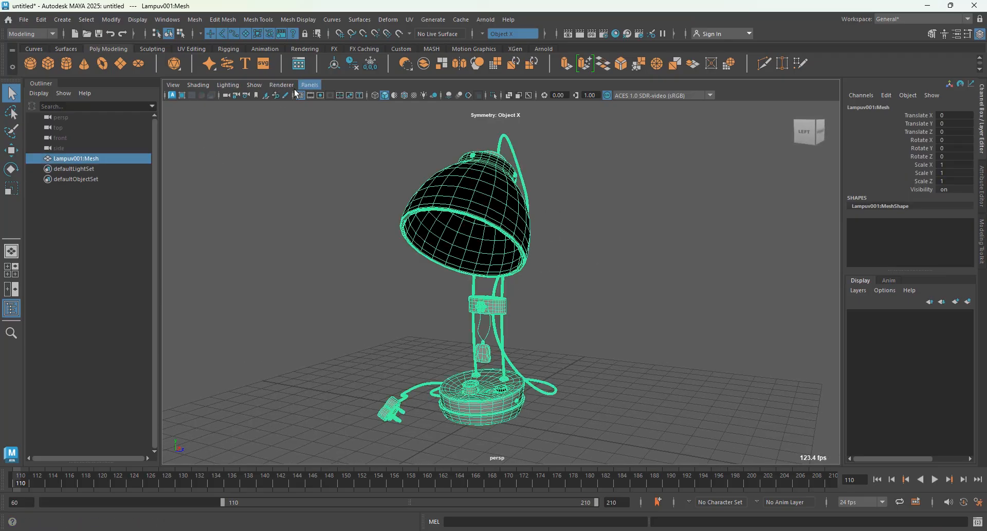
left_click(225, 85)
left_click(247, 157)
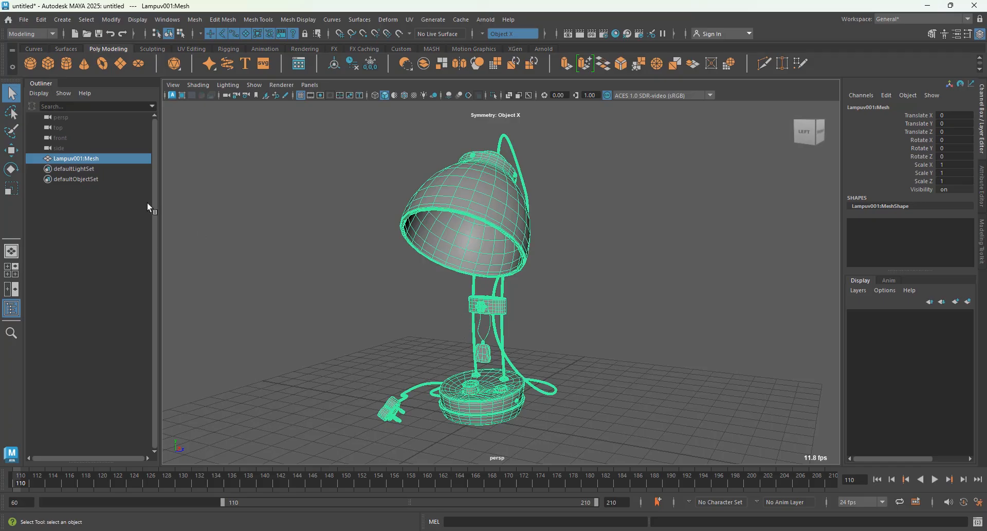
Step: Rename the imported mesh Lampuv001:Mesh as Lamp
double_click(109, 160)
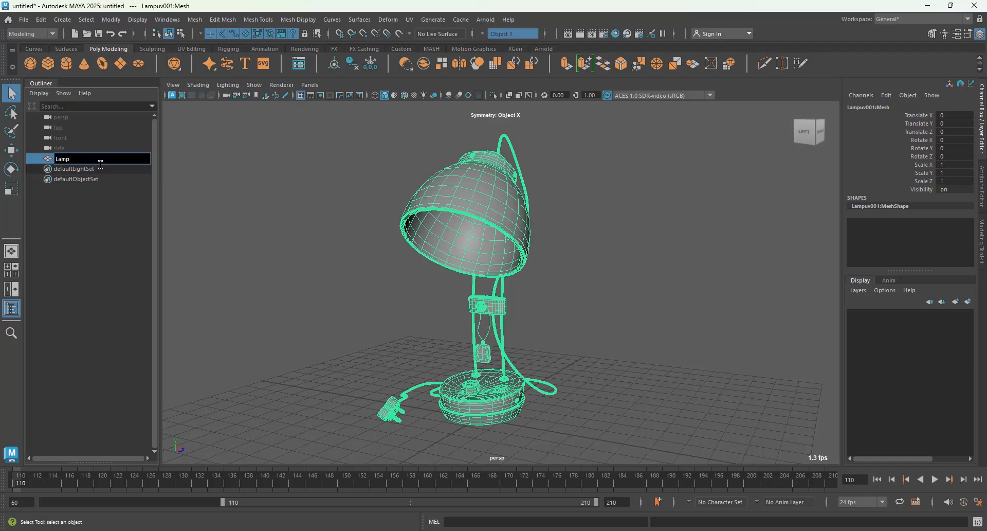
type("Lamp")
key("Return")
Step: Review the scene's materials and the editing commands available for them in the Hypershade, and close it
scroll(539, 290, "up", 8)
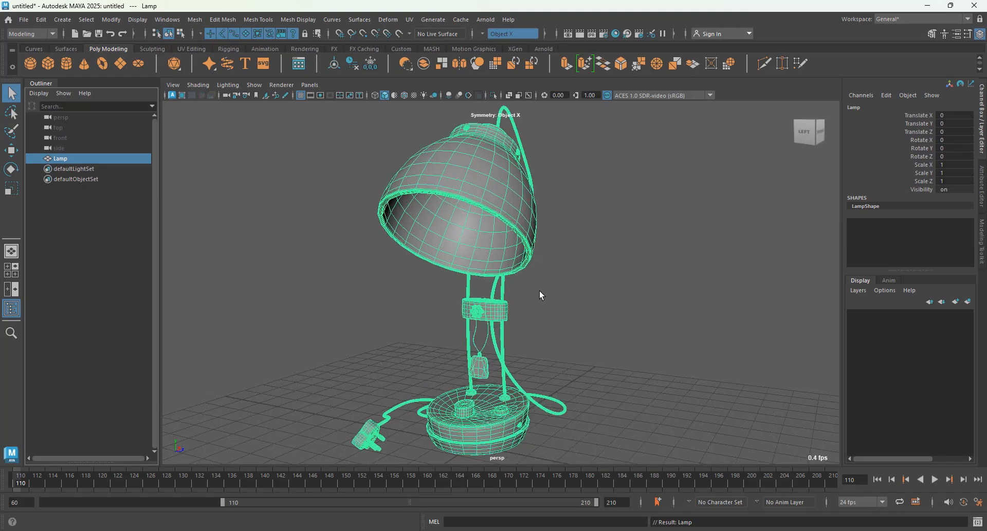
left_click_drag(545, 285, 557, 338, "alt")
scroll(545, 336, "down", 3)
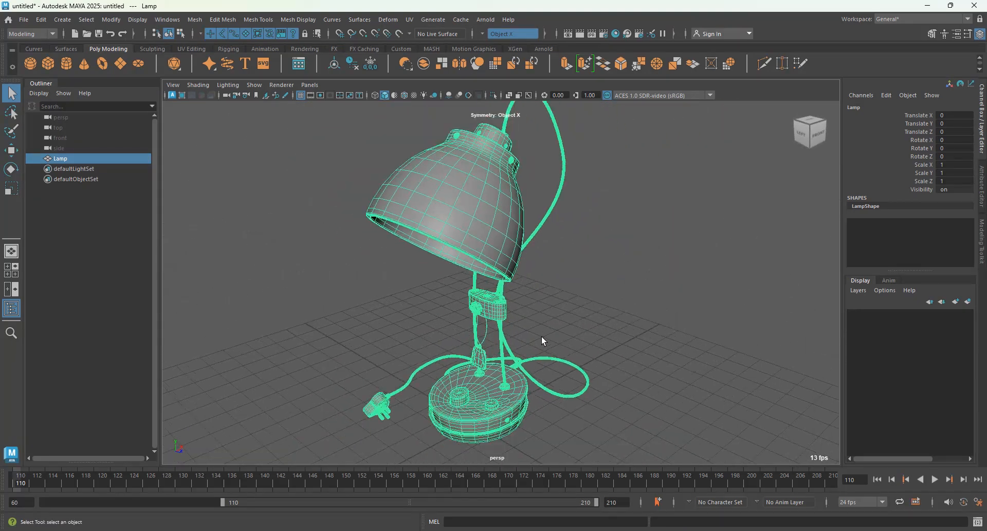
middle_click_drag(528, 309, 523, 335, "alt")
left_click_drag(523, 334, 560, 312, "alt")
left_click(617, 33)
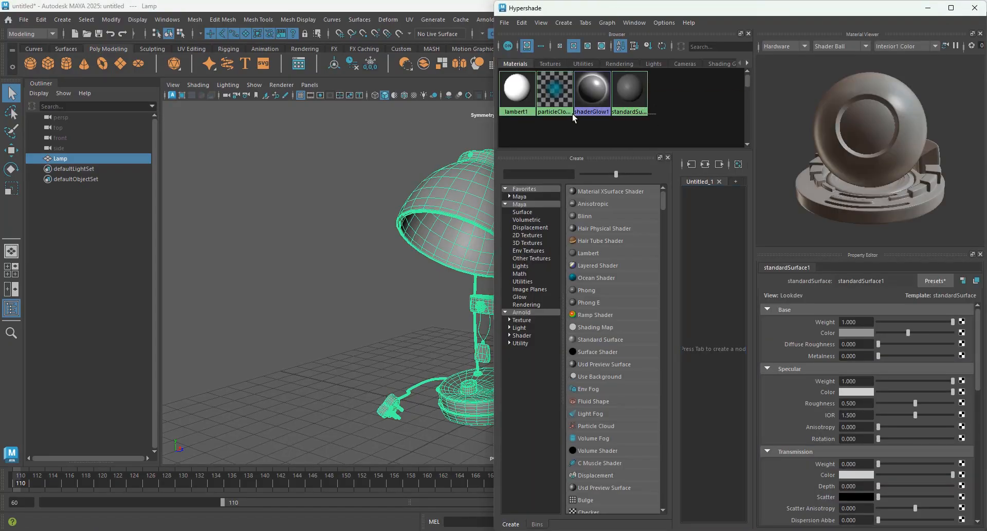
left_click_drag(498, 99, 497, 100)
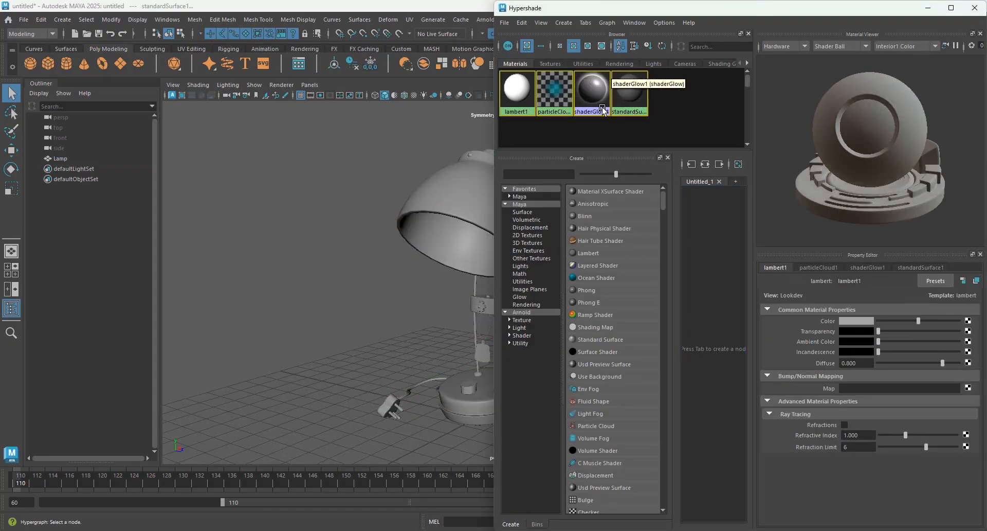
left_click(522, 23)
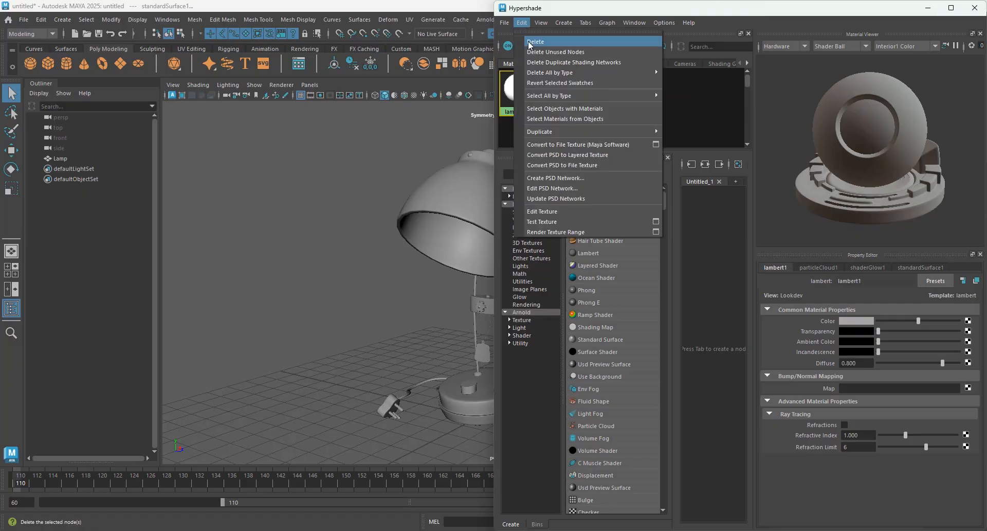
left_click(423, 222)
left_click(423, 222)
left_click(532, 25)
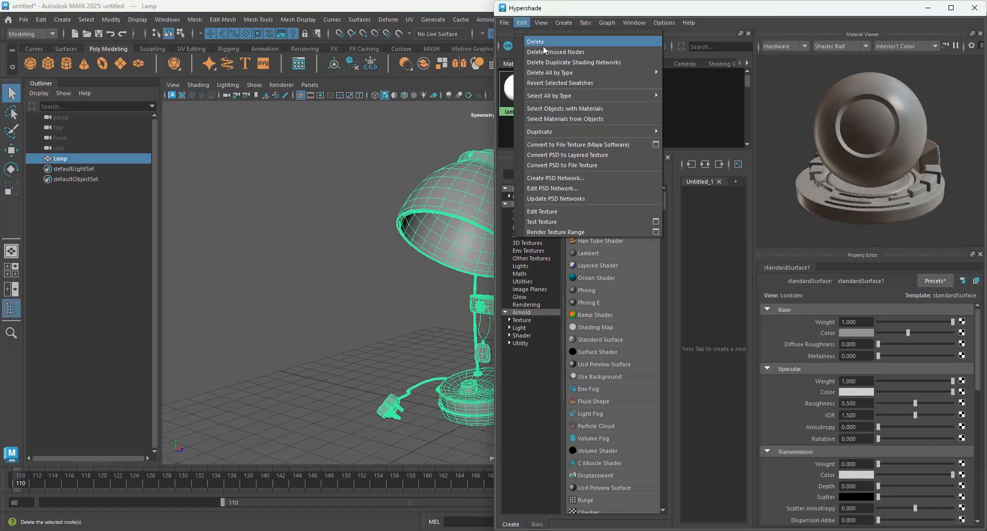
left_click(868, 35)
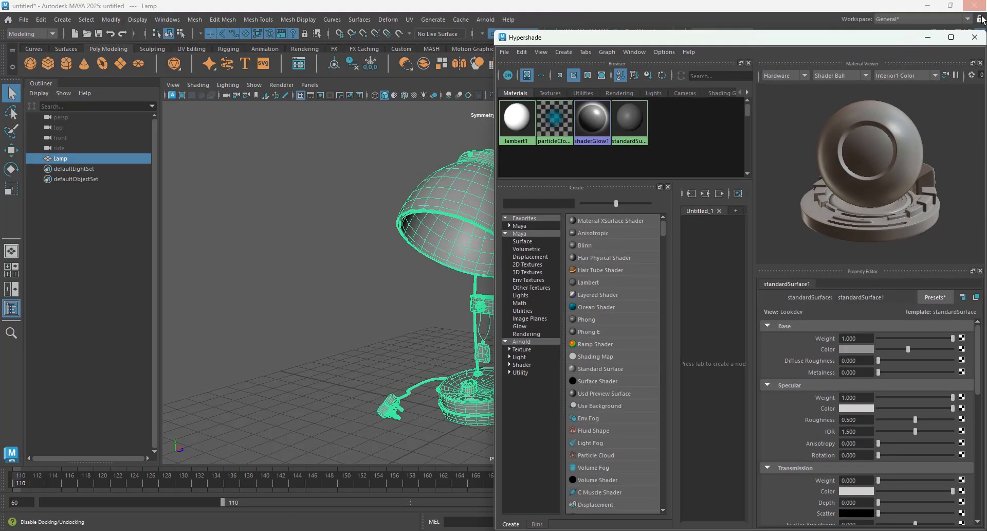
left_click(975, 8)
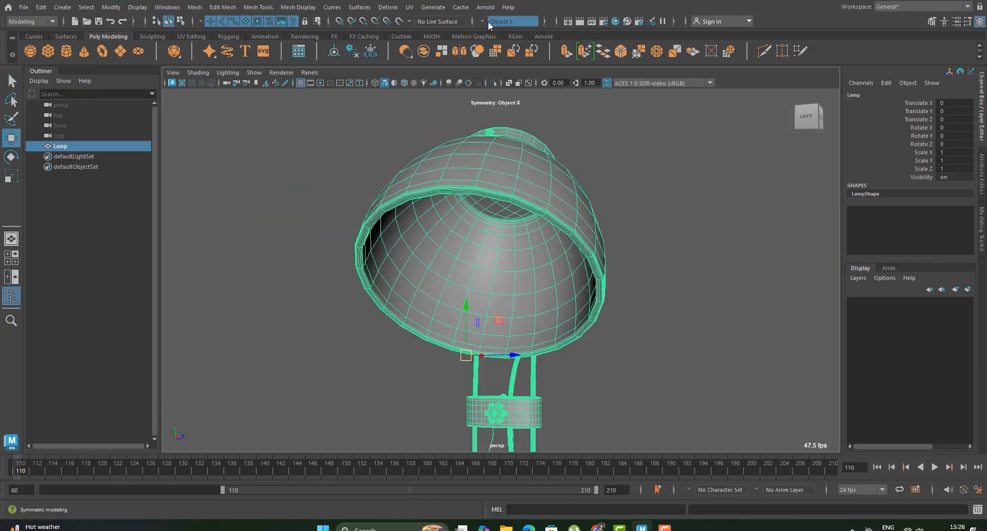
Step: Turn modelling symmetry off and open the UV Editor for the lamp mesh
left_click(489, 31)
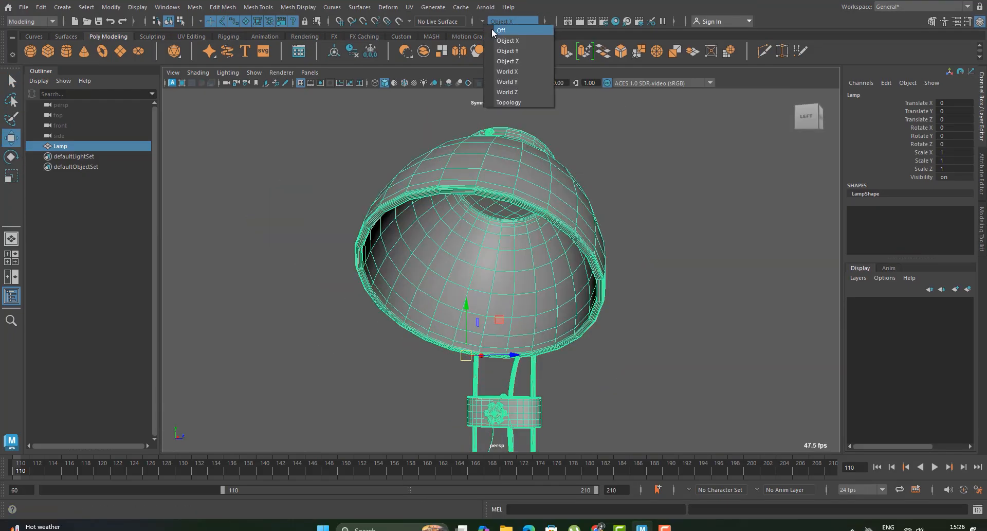
left_click(494, 31)
scroll(470, 197, "up", 2)
middle_click_drag(492, 185, 470, 205, "alt")
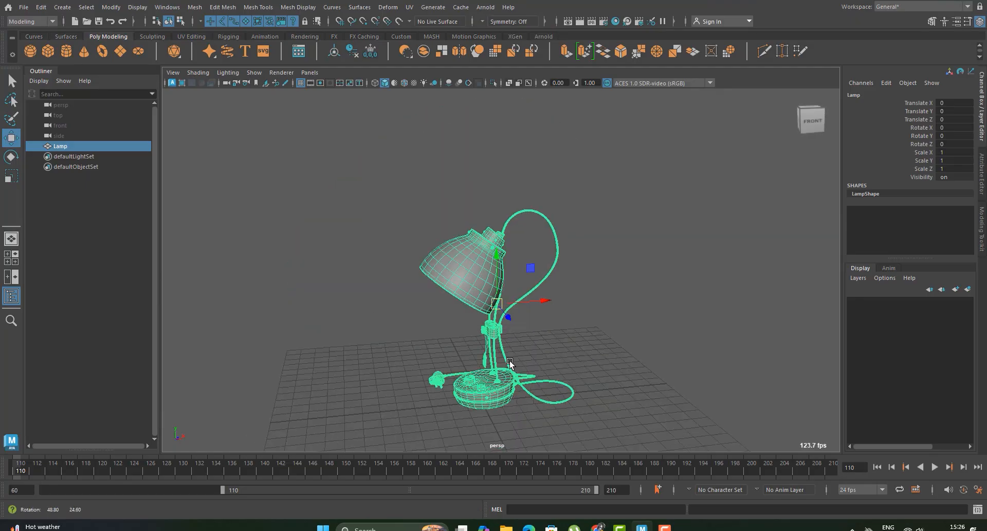
left_click_drag(509, 363, 569, 354, "alt")
scroll(569, 354, "up", 5)
middle_click_drag(488, 225, 515, 182, "alt")
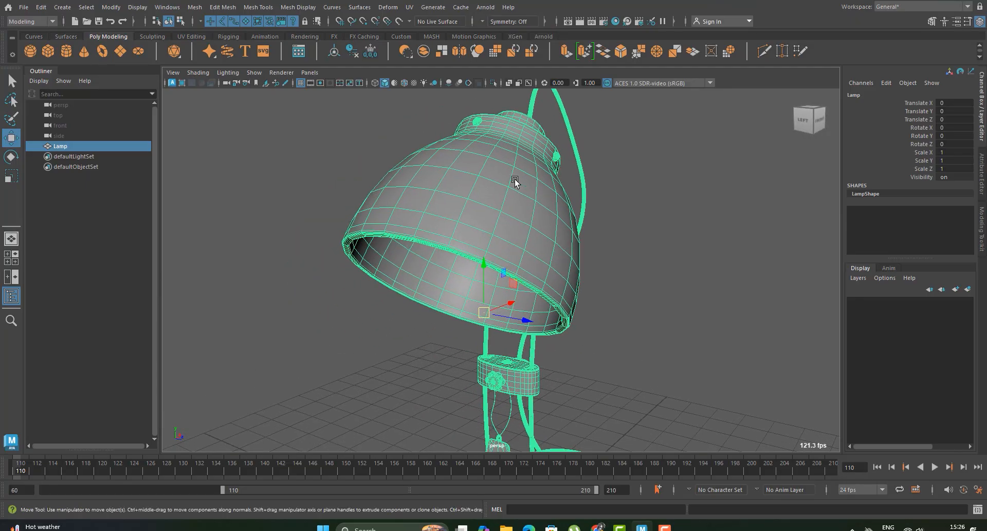
left_click_drag(487, 200, 483, 253, "alt")
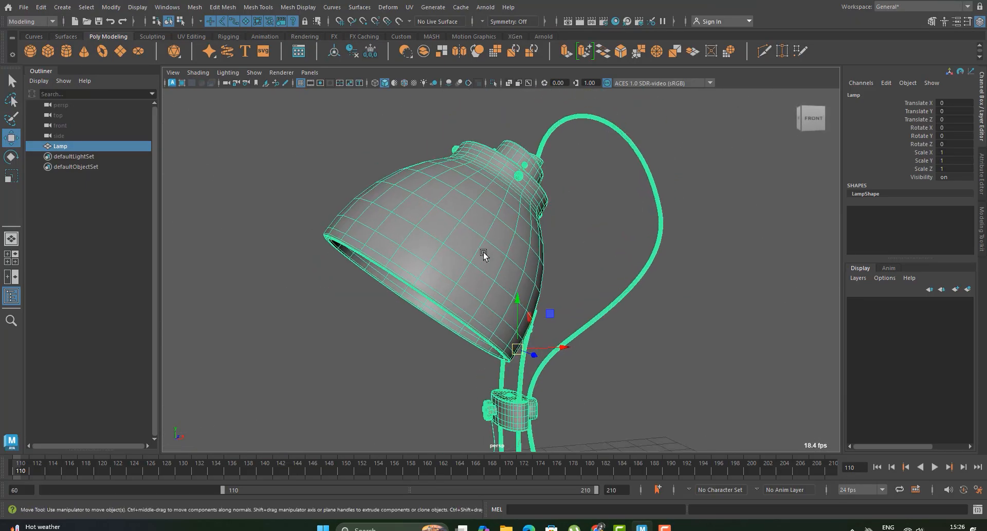
left_click(407, 8)
left_click(431, 26)
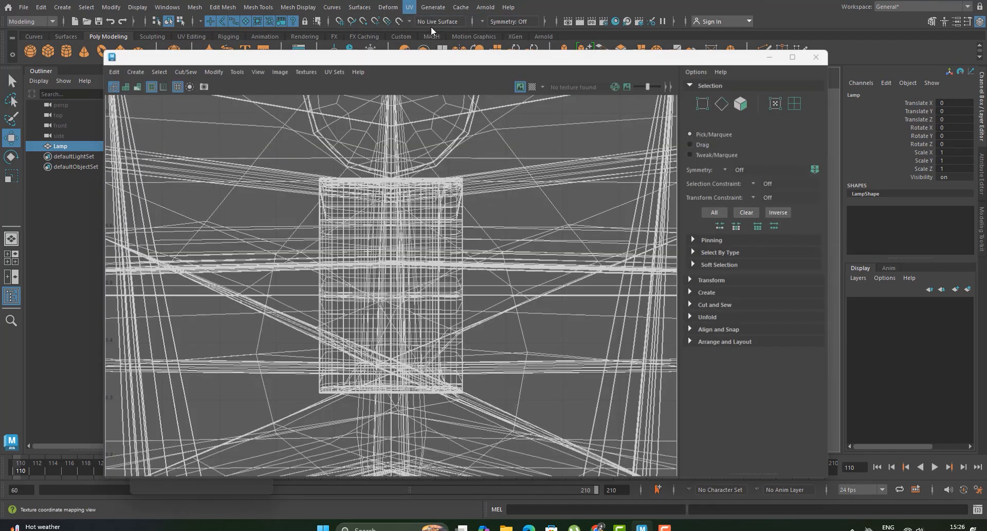
Step: Arrange the UV Editor window beside the lamp so that the viewport and the UV layout can be worked on together
left_click_drag(647, 58, 698, 40)
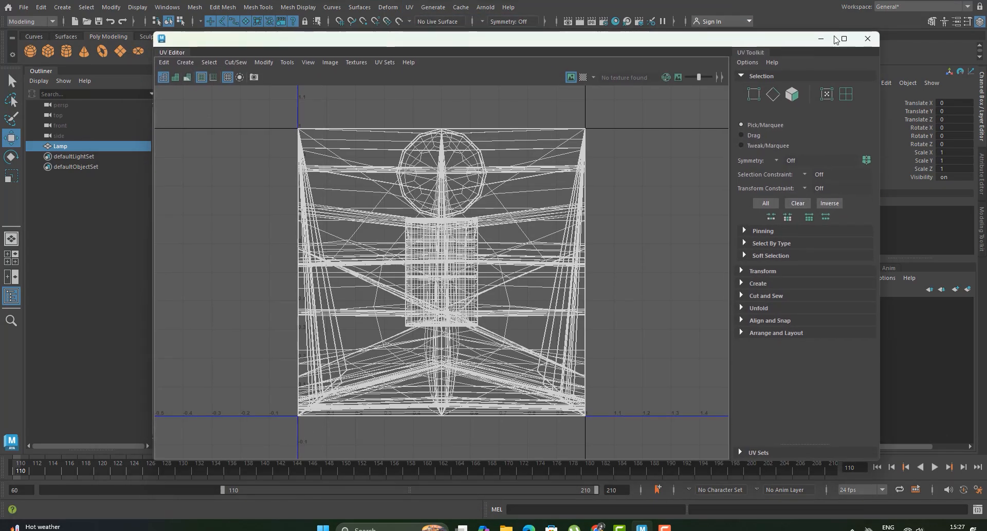
left_click(844, 39)
scroll(404, 176, "down", 4)
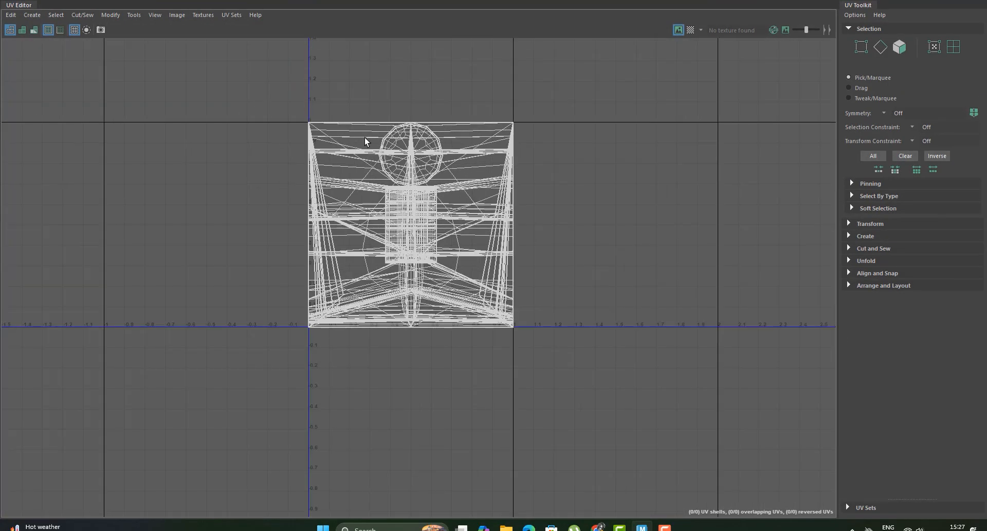
left_click_drag(385, 1, 865, 82)
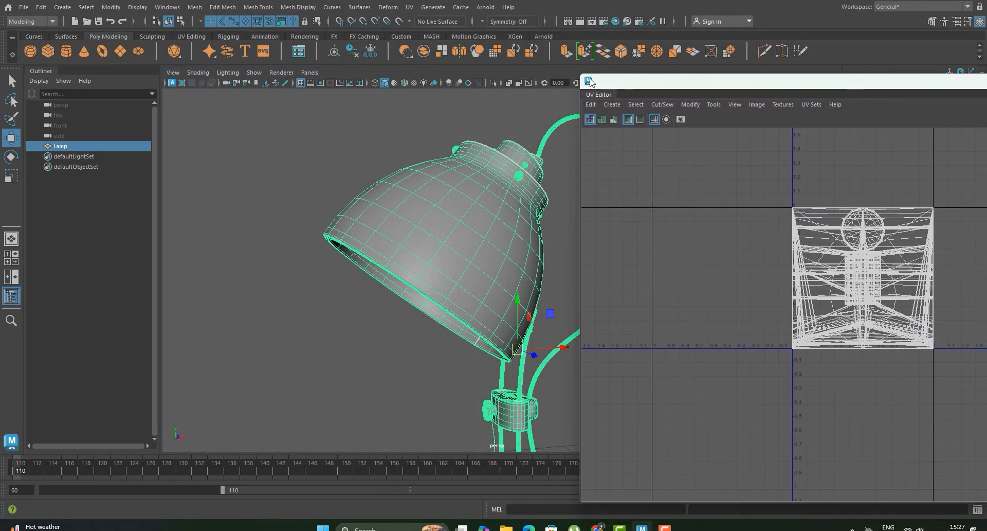
left_click_drag(582, 75, 629, 77)
scroll(348, 214, "down", 5)
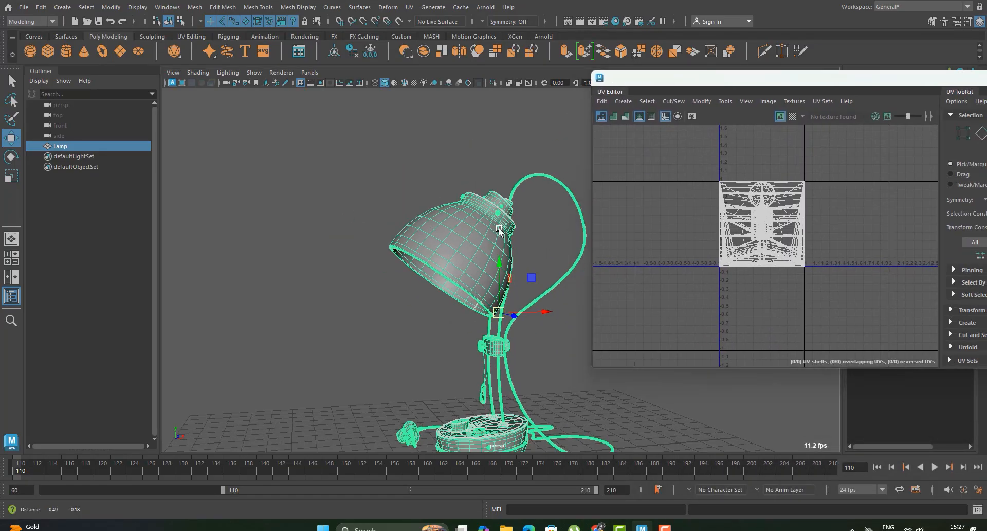
Step: Select all of the lamp's UV shells and shift the whole layout in the UV Editor
middle_click_drag(502, 228, 441, 198, "alt")
key("ctrl+z")
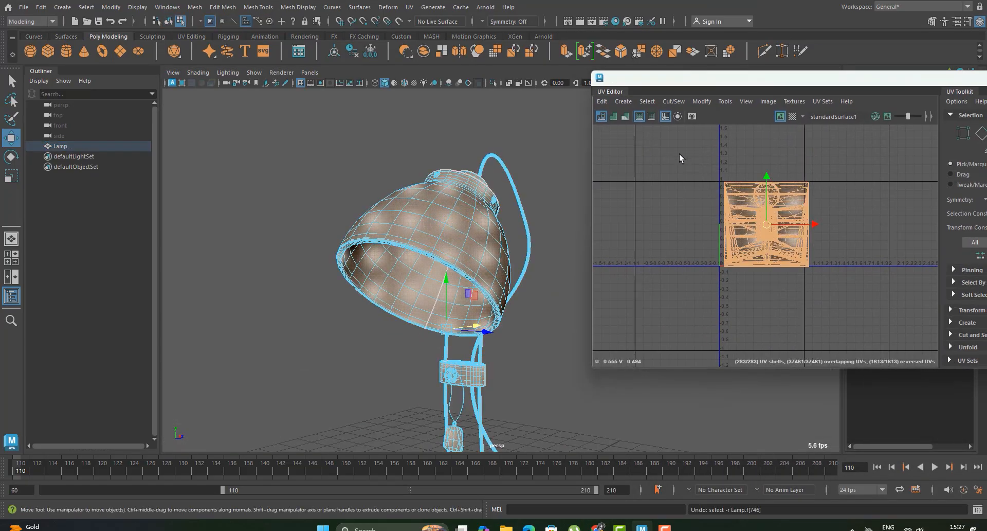
left_click_drag(679, 153, 851, 309)
middle_click_drag(767, 189, 684, 209, "alt")
scroll(747, 237, "down", 2)
scroll(715, 245, "up", 5)
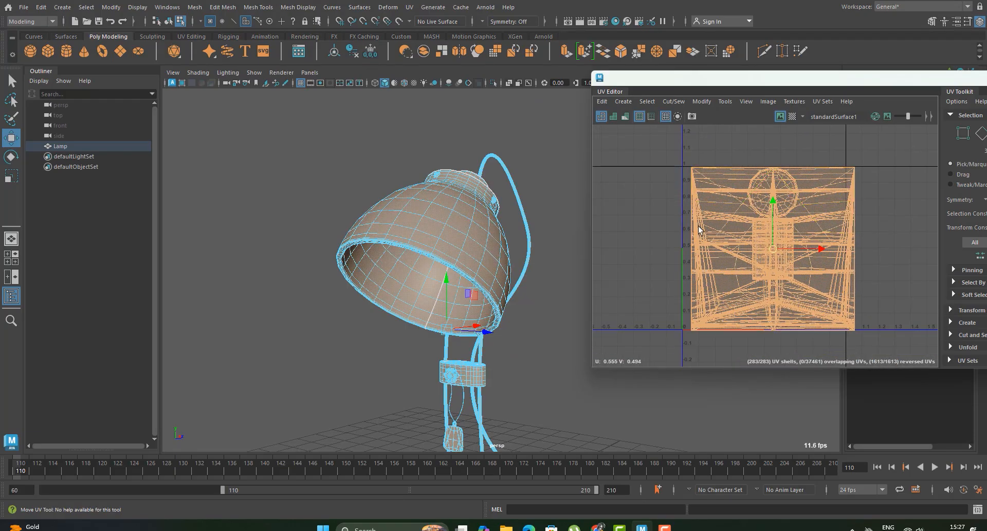
Step: Try moving the selected lampshade geometry away from its top fitting, and undo the move
left_click_drag(488, 226, 498, 278, "alt")
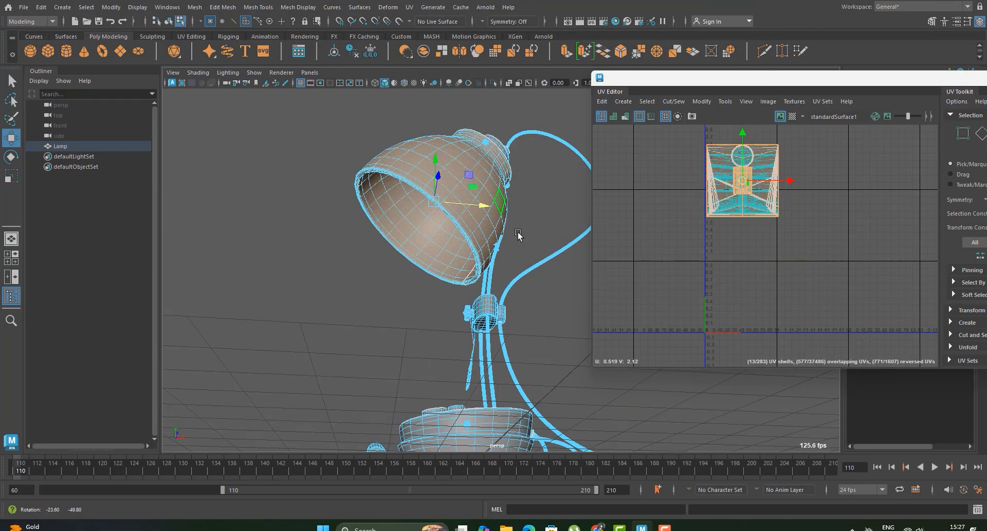
scroll(498, 278, "up", 5)
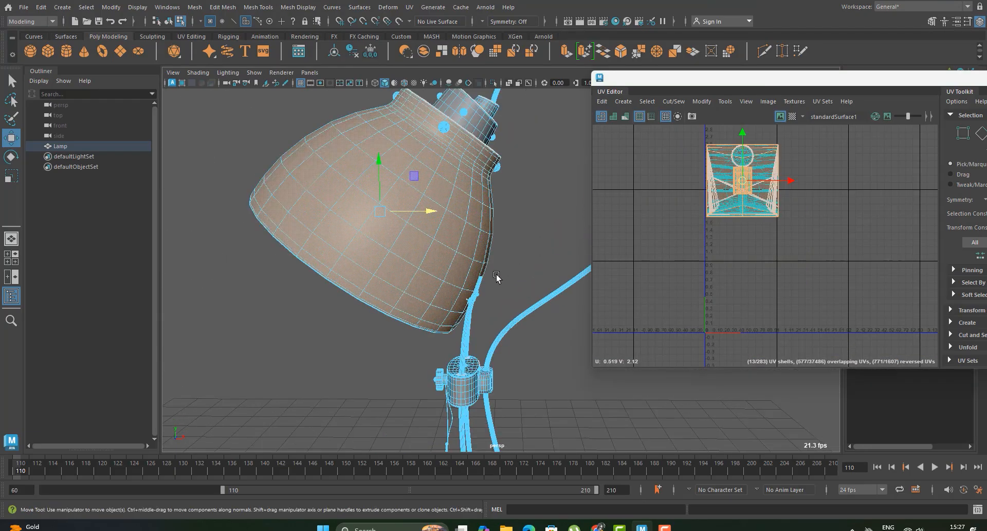
middle_click_drag(498, 277, 518, 338, "alt")
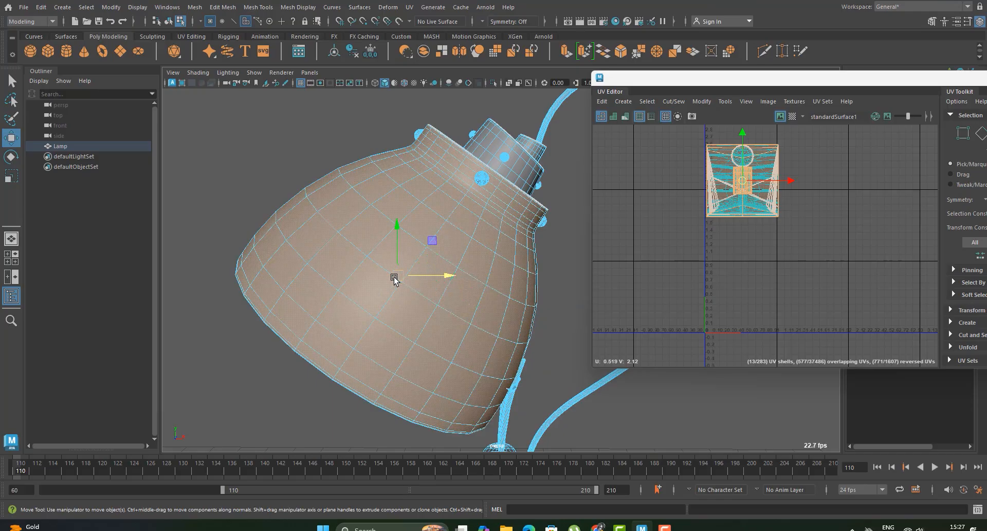
left_click_drag(395, 279, 414, 347)
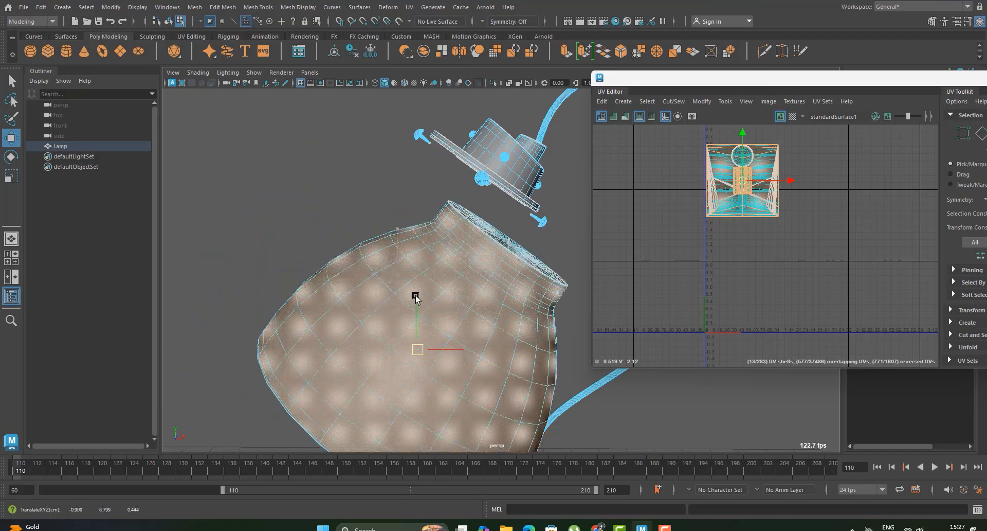
key("ctrl+z")
mouse_move(465, 278)
left_mouse_down("alt")
mouse_move(452, 288)
mouse_move(502, 285)
mouse_move(489, 245)
mouse_move(465, 257)
mouse_move(481, 277)
left_mouse_up("alt")
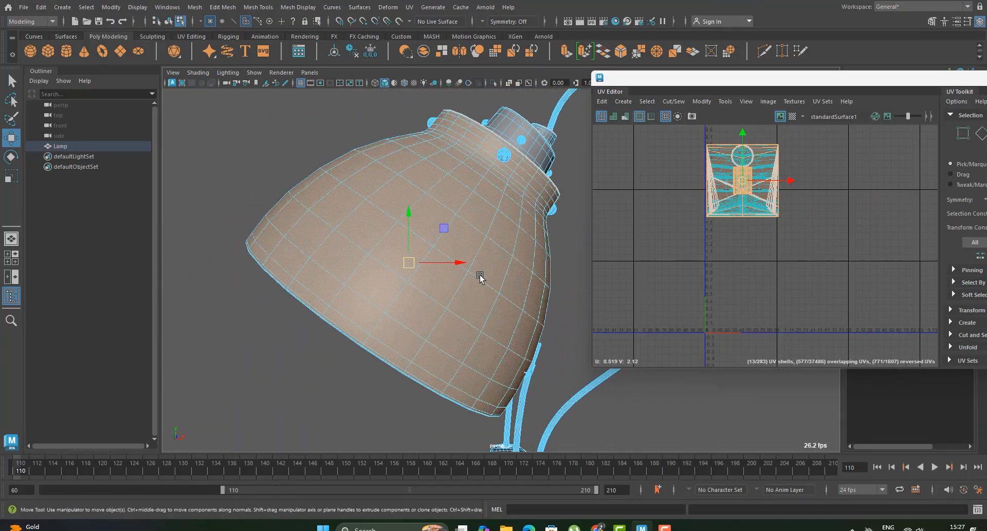
Step: Move the lampshade's UV shells straight down, clear of the other shells, in the UV Editor
scroll(443, 236, "up", 3)
middle_click_drag(427, 215, 390, 291, "alt")
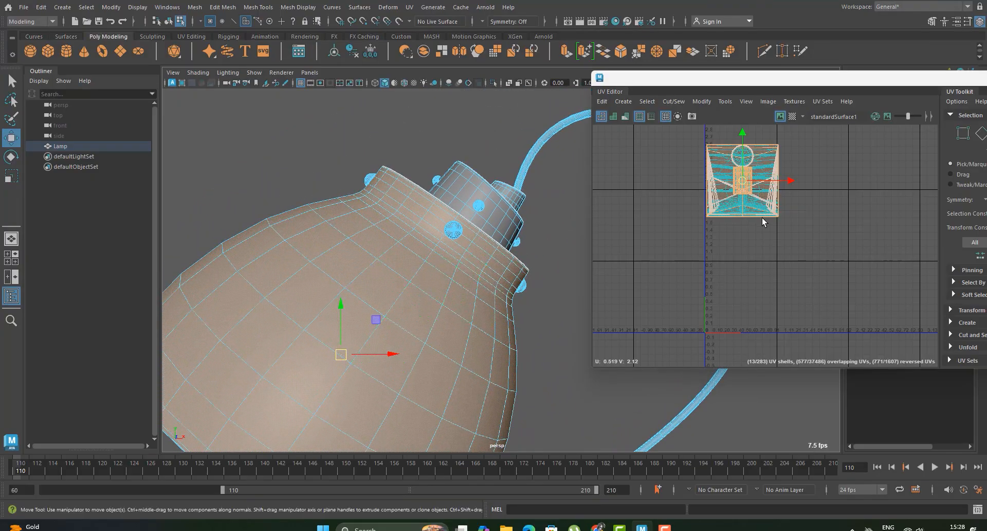
scroll(762, 217, "up", 4)
middle_click_drag(745, 204, 758, 252, "alt")
scroll(733, 197, "down", 4)
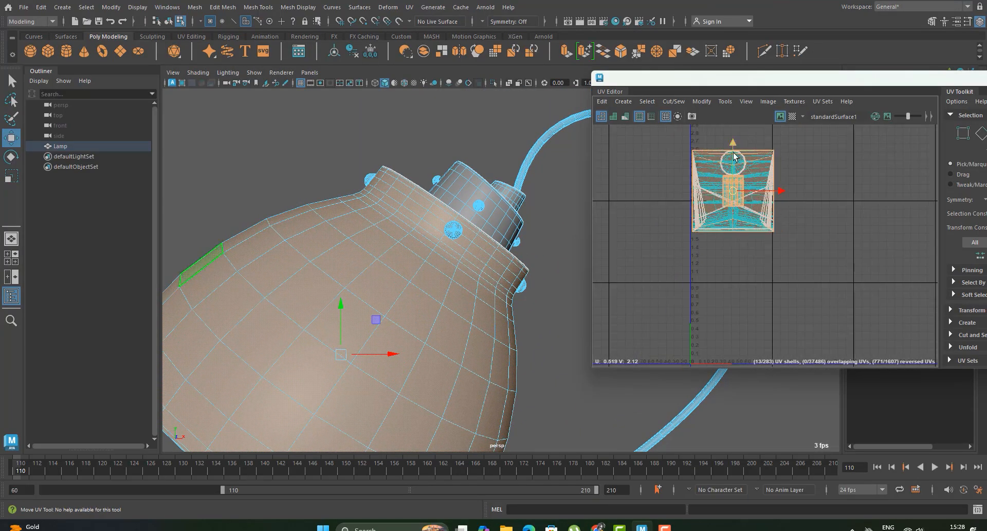
left_click_drag(734, 157, 734, 273)
scroll(715, 298, "down", 3)
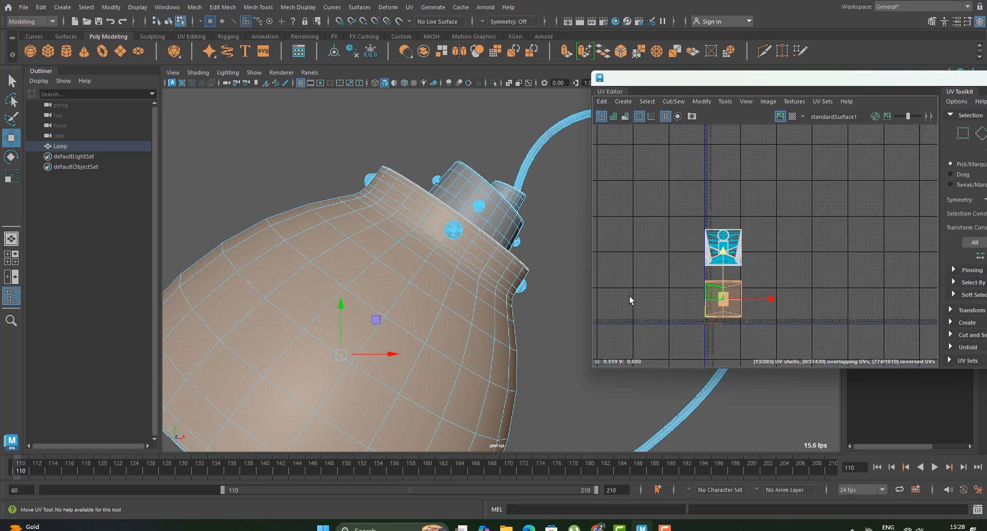
middle_click_drag(521, 320, 540, 242, "alt")
scroll(541, 242, "down", 4)
left_click(724, 296)
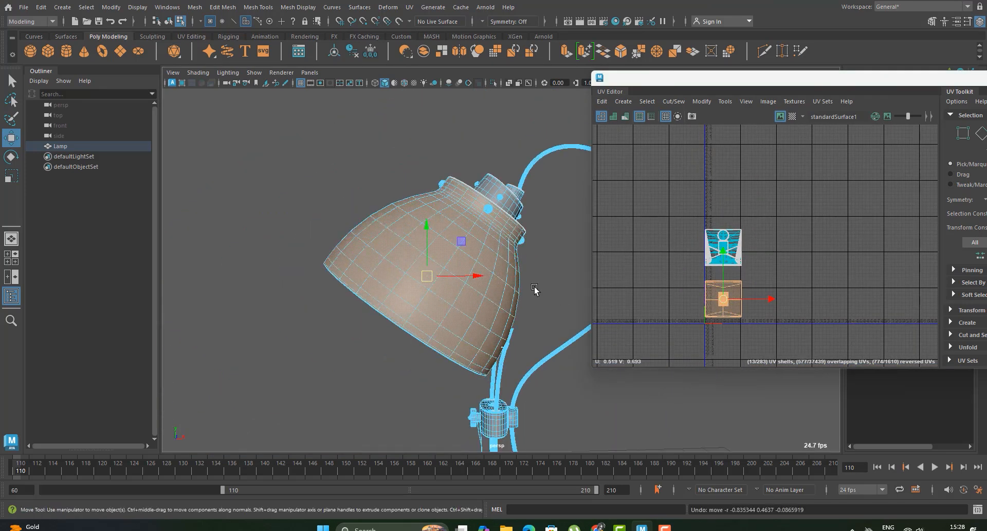
Step: Apply a spherical UV projection to the selected lampshade faces, with the projection inserted before deformers
scroll(536, 287, "up", 2)
left_click_drag(460, 260, 557, 279, "alt")
middle_click_drag(557, 279, 396, 253, "alt")
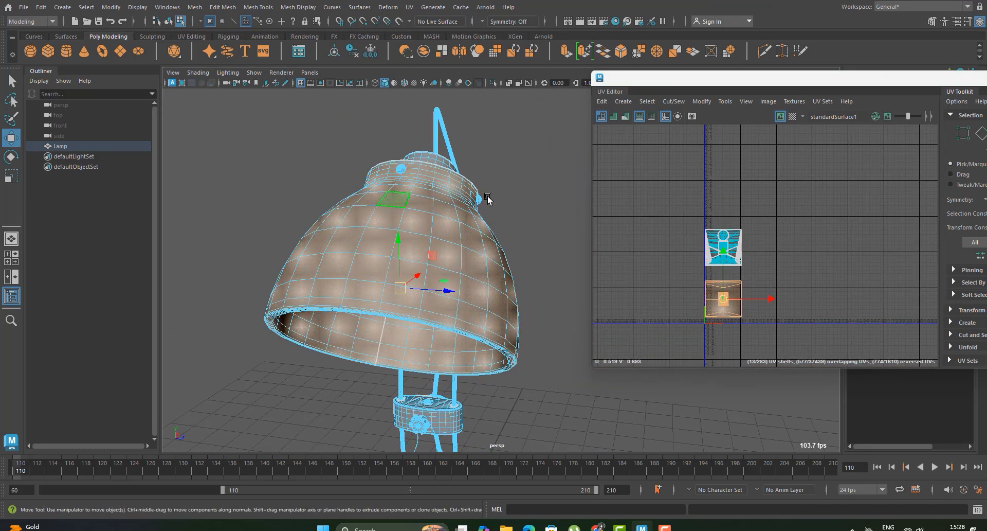
left_click(409, 7)
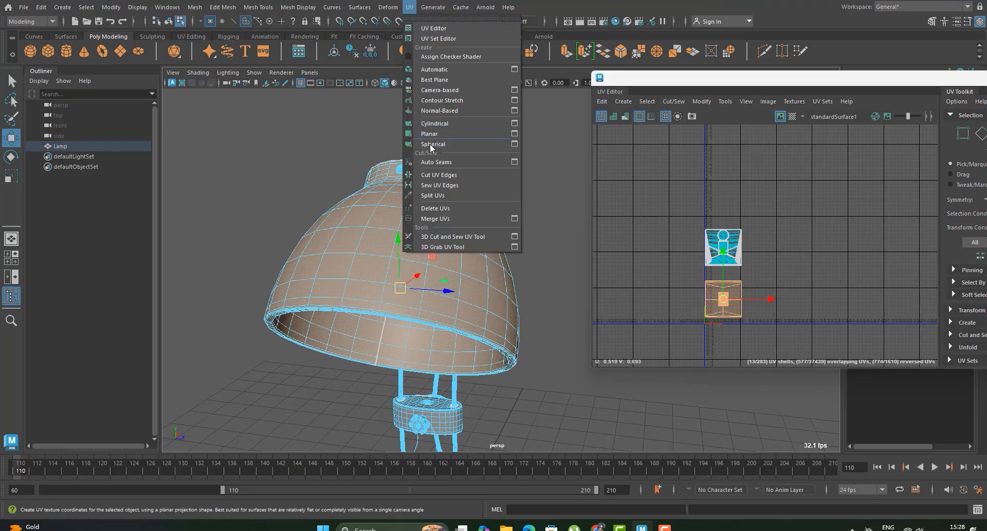
left_click(514, 143)
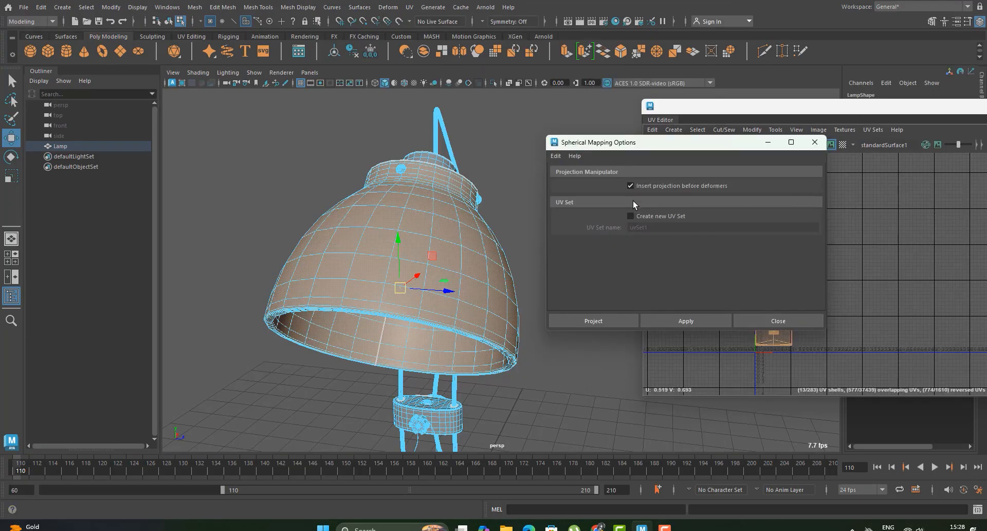
left_click(624, 324)
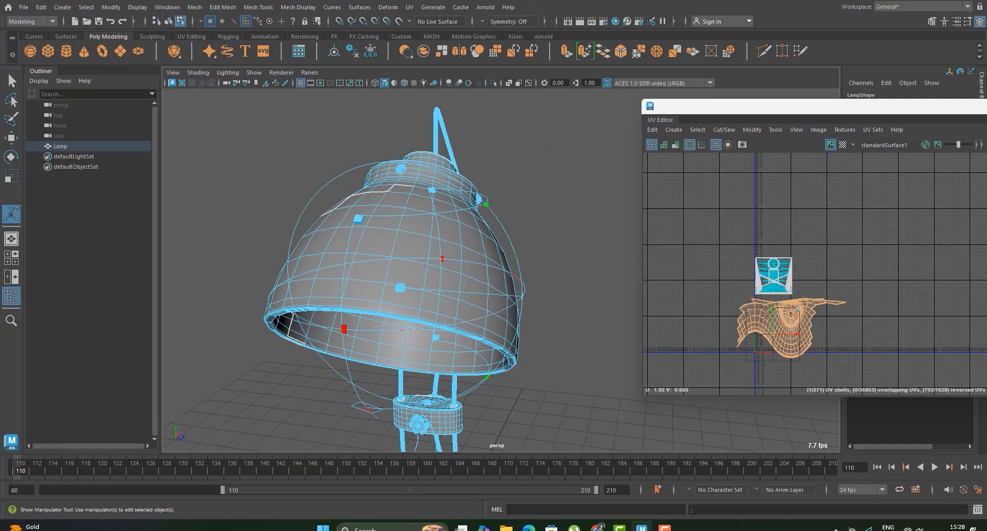
Step: Sew the UV edges of the spherically projected lampshade shell
left_click_drag(295, 274, 415, 327, "alt")
scroll(811, 318, "up", 5)
middle_click_drag(775, 363, 877, 313, "alt")
scroll(796, 296, "up", 4)
left_click_drag(467, 311, 458, 336, "alt")
left_click_drag(461, 333, 429, 247)
left_click(764, 280)
scroll(763, 291, "down", 2)
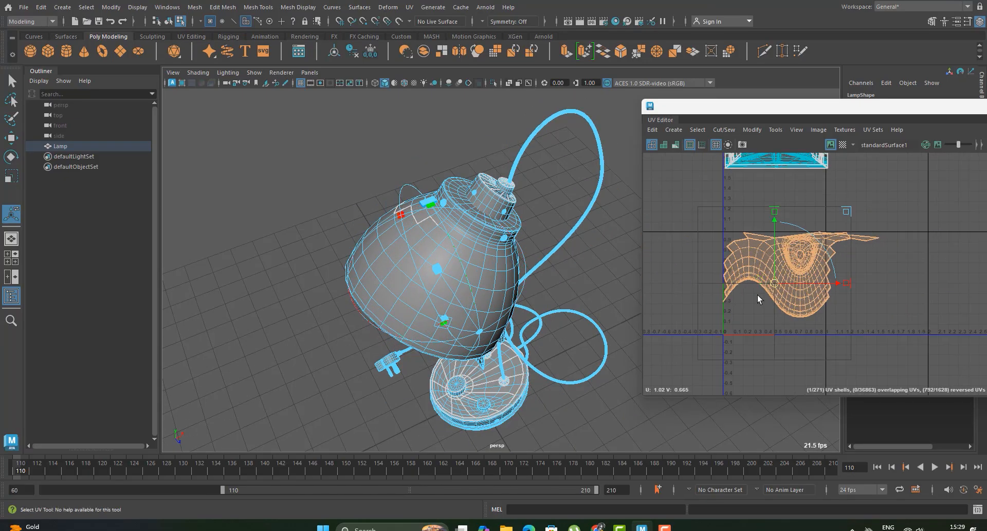
right_click(747, 264)
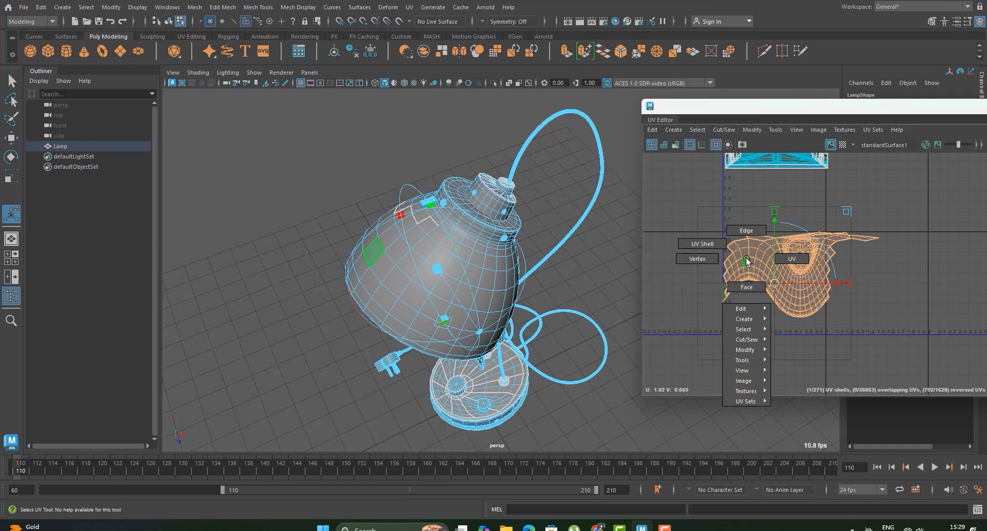
mouse_move(748, 339)
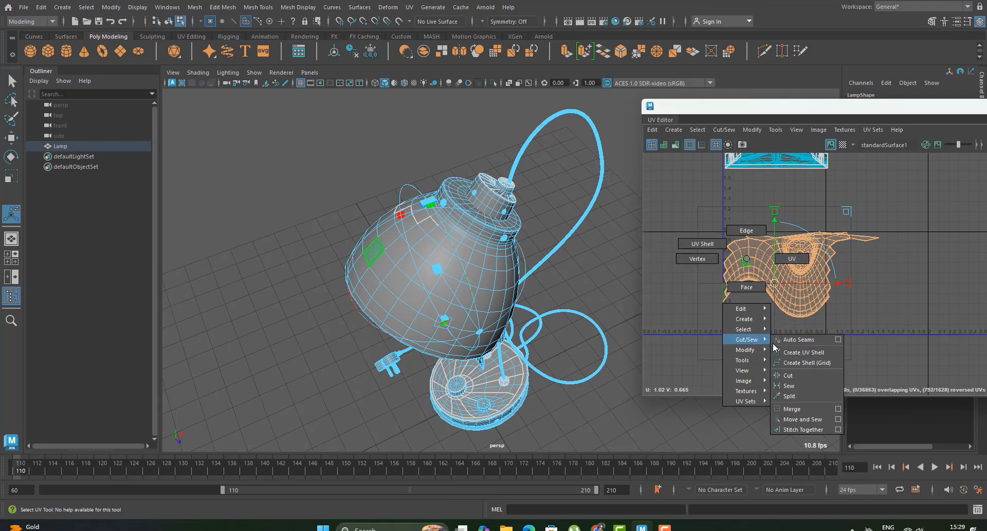
left_click(794, 387)
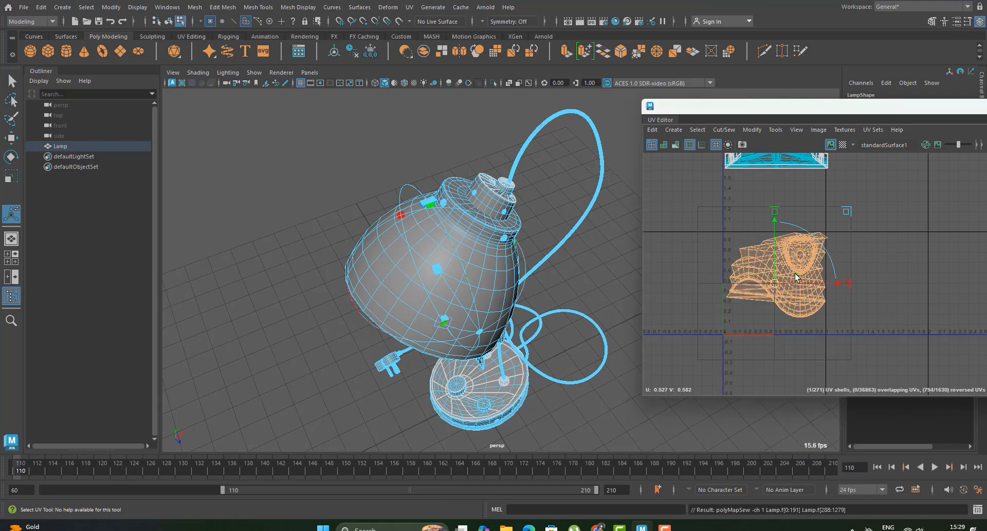
Step: Select the edge loop running around the middle of the lampshade's open rim
left_click_drag(412, 237, 411, 210, "alt")
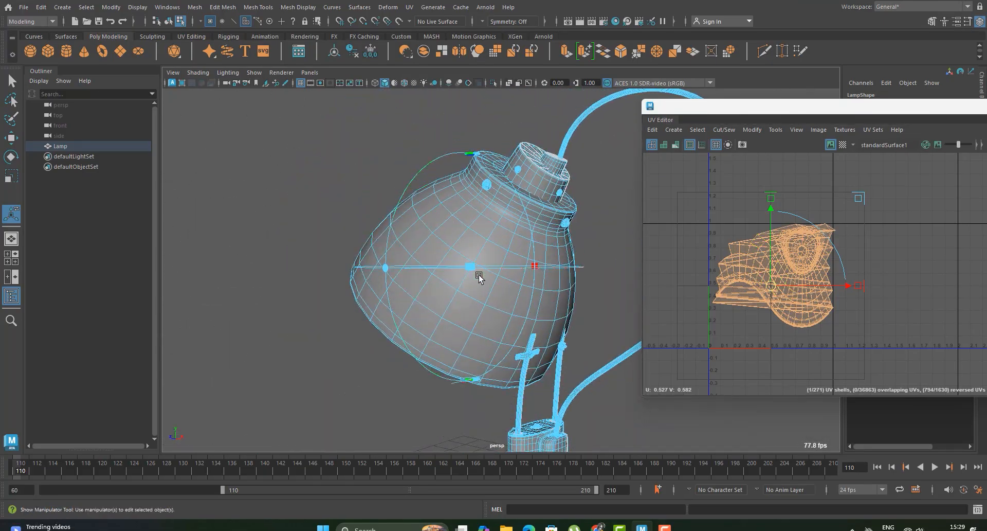
left_click_drag(478, 276, 500, 296, "alt")
left_click(581, 260)
scroll(580, 263, "up", 3)
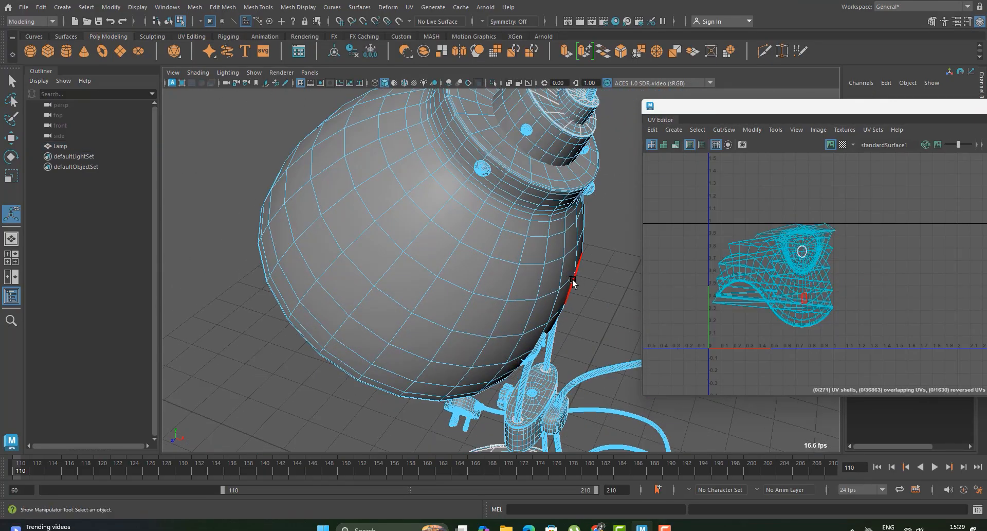
left_click_drag(573, 282, 489, 225, "alt")
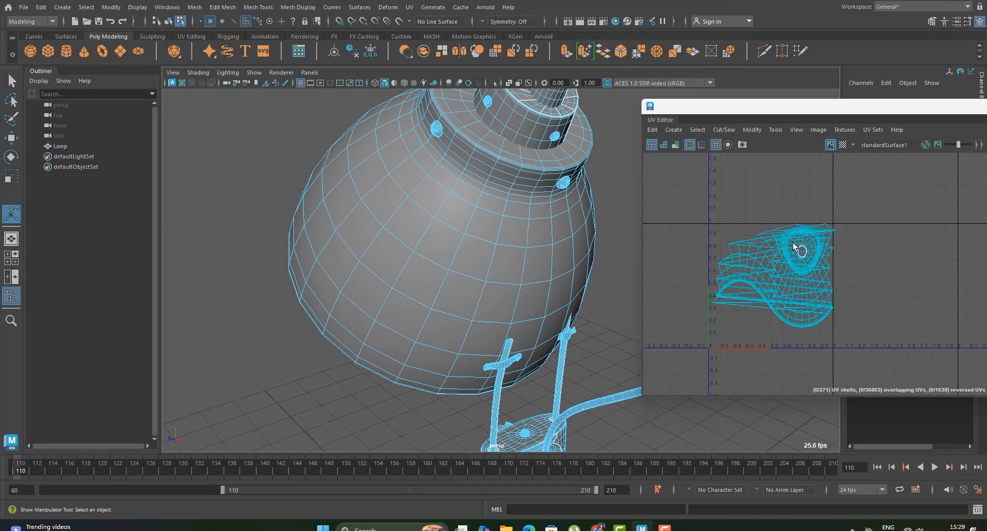
right_click_drag(793, 243, 784, 212)
scroll(380, 295, "up", 3)
left_click_drag(382, 296, 518, 280, "alt")
middle_click_drag(518, 280, 446, 286, "alt")
scroll(508, 275, "up", 3)
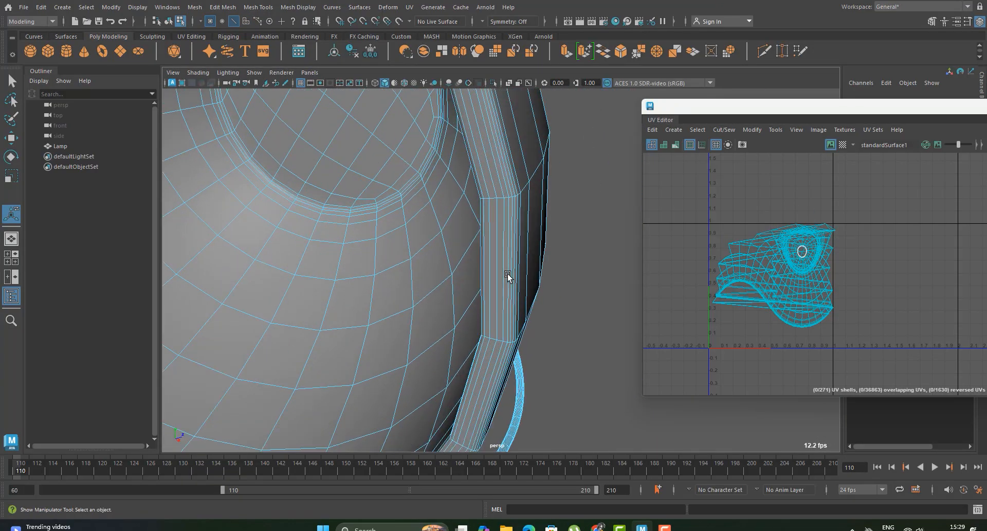
left_click(499, 267)
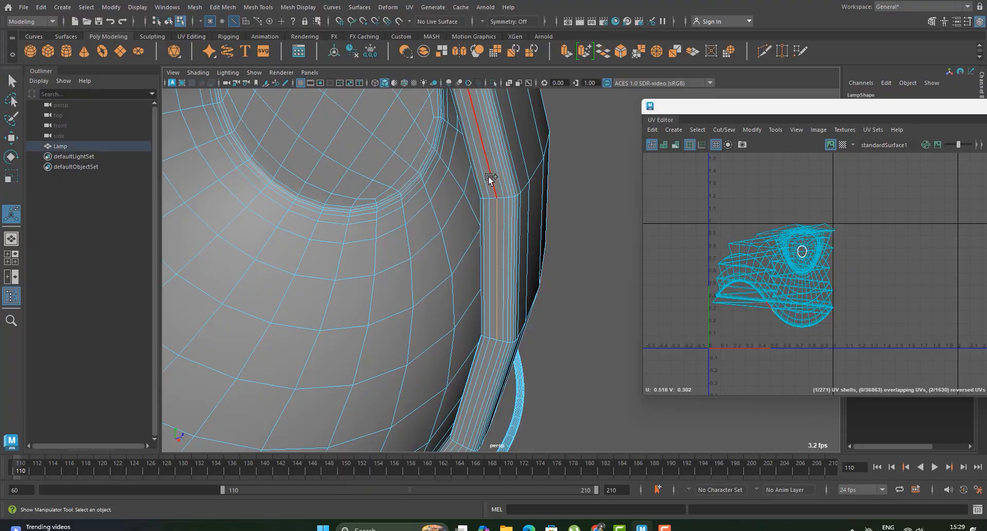
Step: Add the vertical edge line down the back of the shade and the edge loop at the base of its neck to the selection
scroll(542, 286, "down", 5)
left_click_drag(542, 286, 368, 312, "alt")
scroll(536, 326, "up", 3)
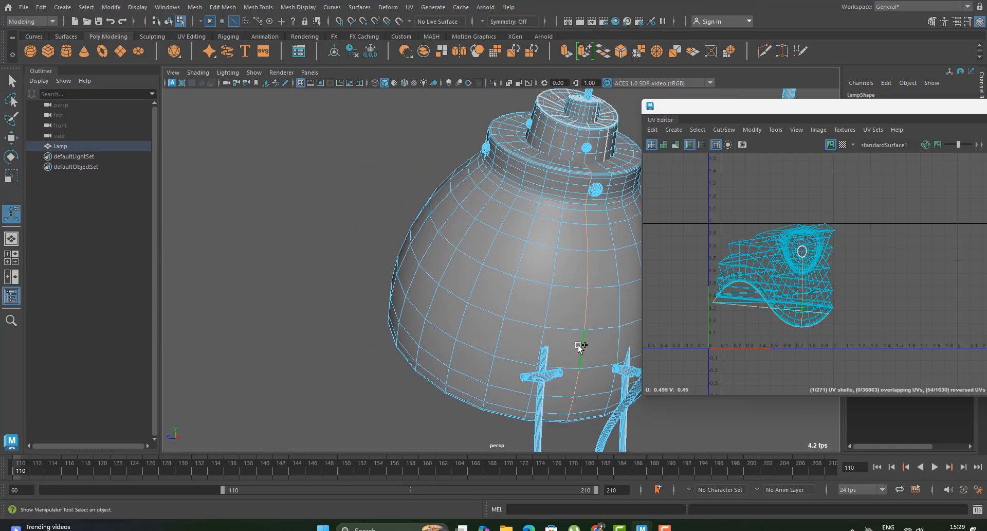
left_click_drag(562, 253, 457, 289, "alt")
scroll(456, 294, "up", 5)
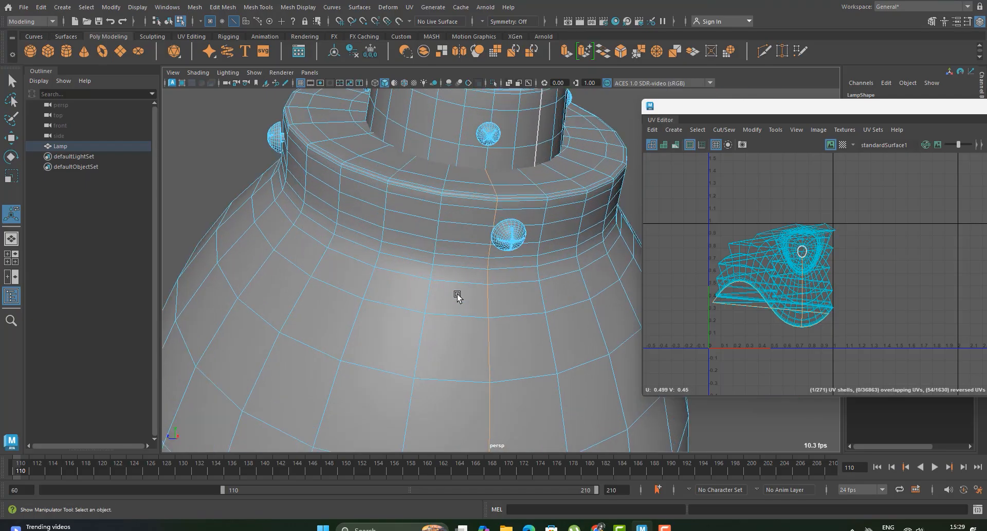
left_click(482, 269)
scroll(492, 274, "down", 5)
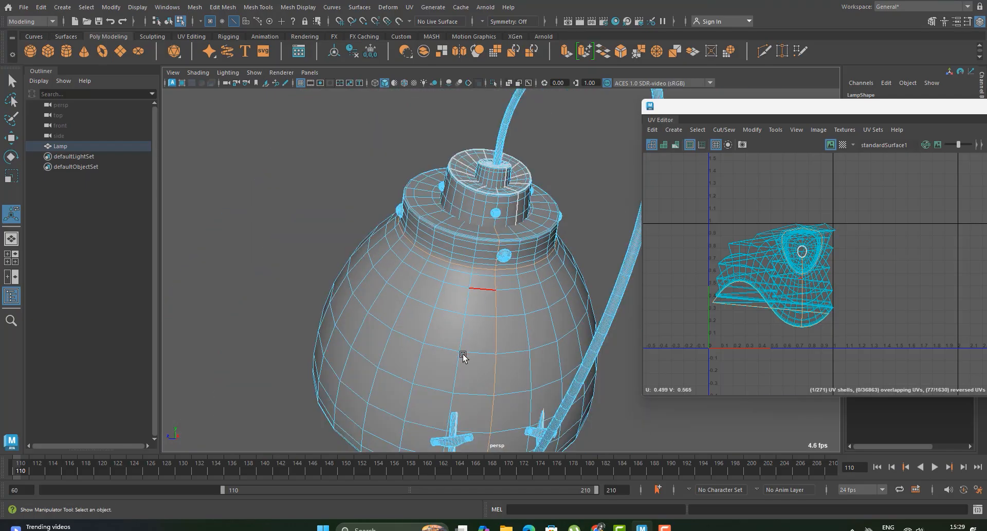
Step: Deselect the vertical seam edges inside the lampshade, from the rim loop up to the inner top
left_click_drag(464, 356, 641, 346, "alt")
middle_click_drag(466, 438, 460, 281, "alt")
left_click_drag(461, 281, 501, 359, "alt")
scroll(501, 360, "up", 5)
middle_click_drag(500, 359, 511, 246, "alt")
left_click_drag(510, 245, 488, 279, "alt")
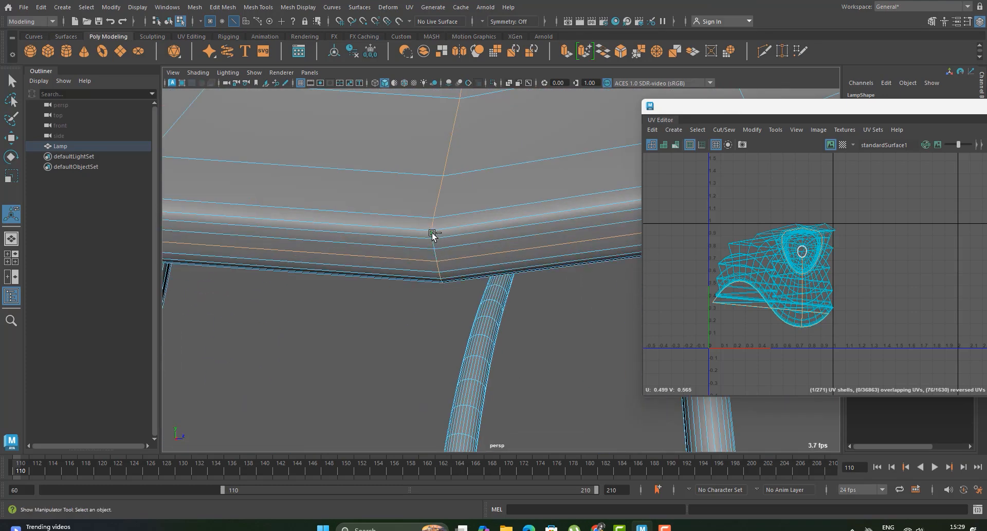
scroll(437, 198, "down", 5)
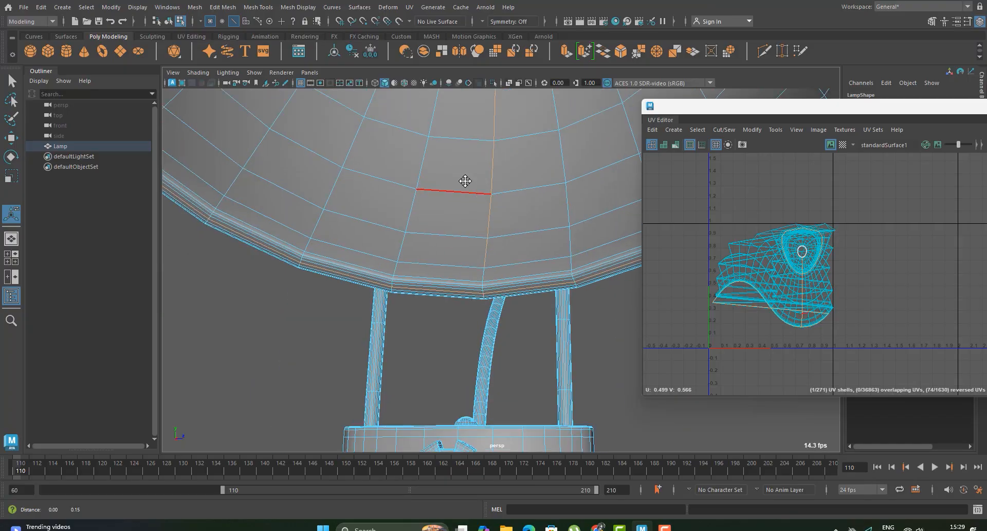
middle_click_drag(465, 181, 459, 268, "alt")
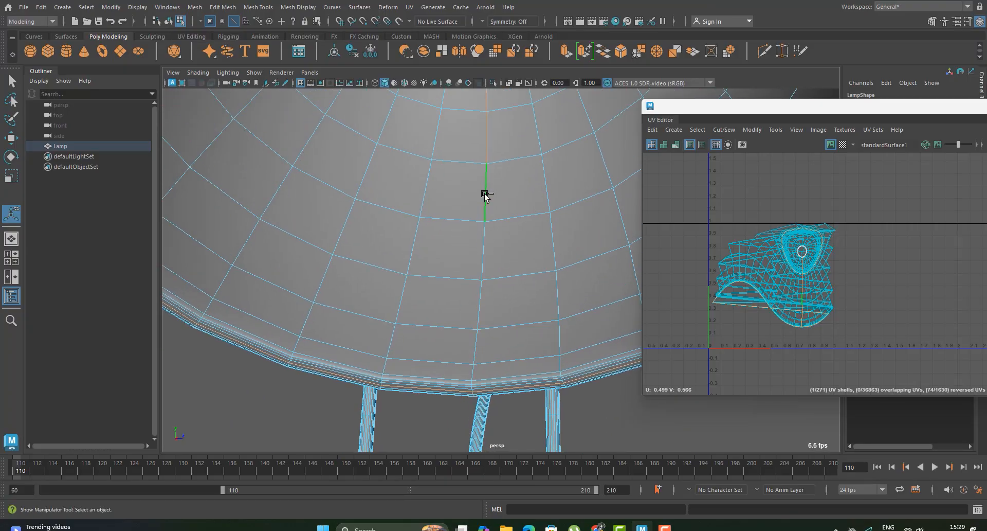
left_click_drag(501, 153, 476, 306, "alt")
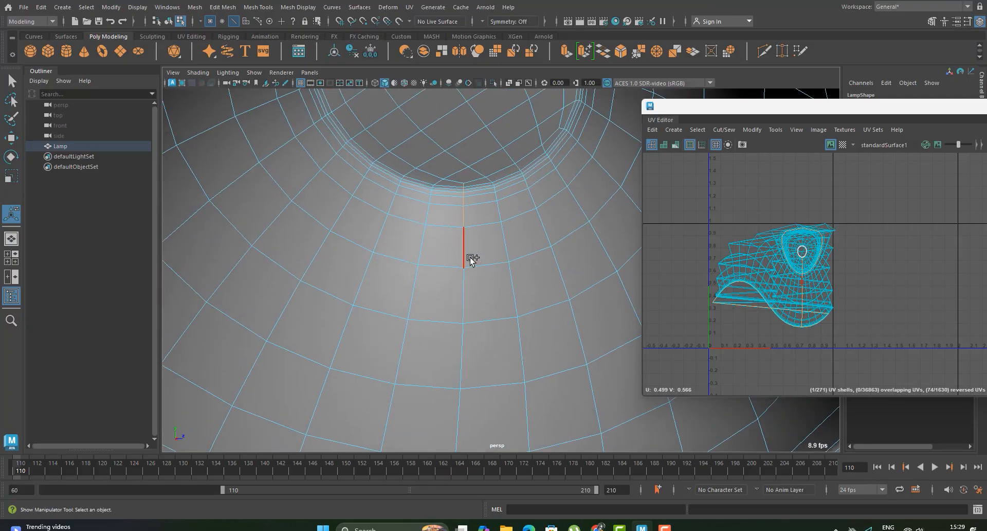
left_click(461, 211, "ctrl")
scroll(466, 206, "up", 5)
middle_click_drag(463, 187, 454, 315, "alt")
scroll(454, 315, "up", 5)
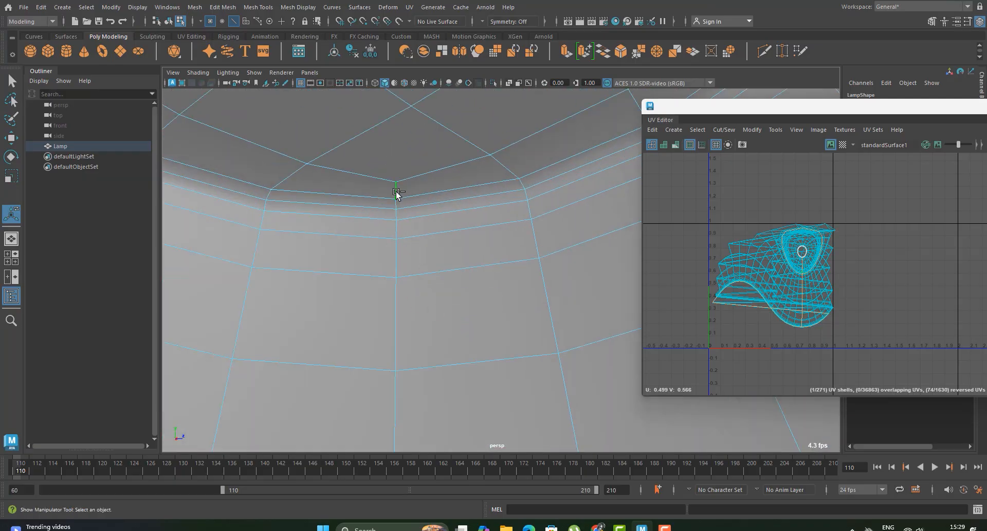
Step: Cut the lampshade's UVs along the selected seam edges
key("f")
right_click_drag(868, 266, 879, 332)
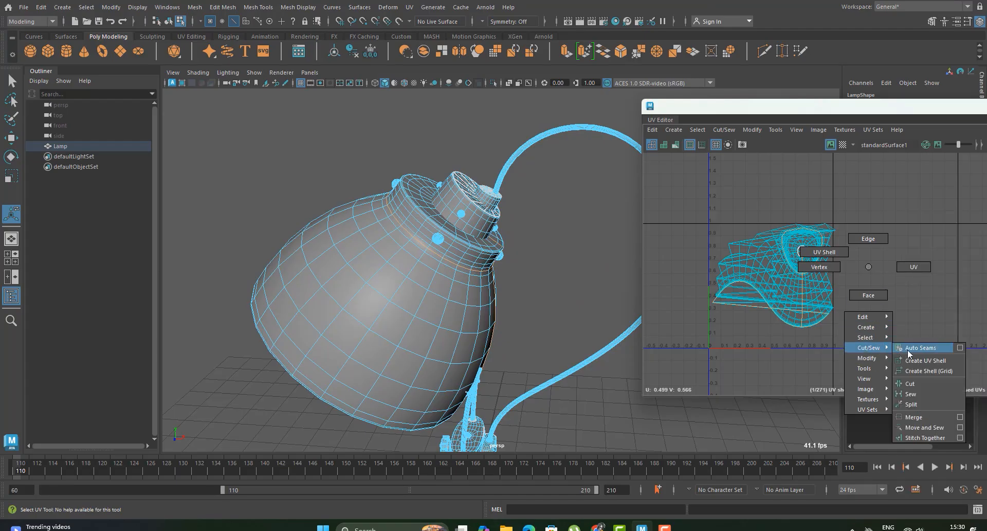
right_click_drag(921, 389, 920, 388)
scroll(793, 343, "down", 2)
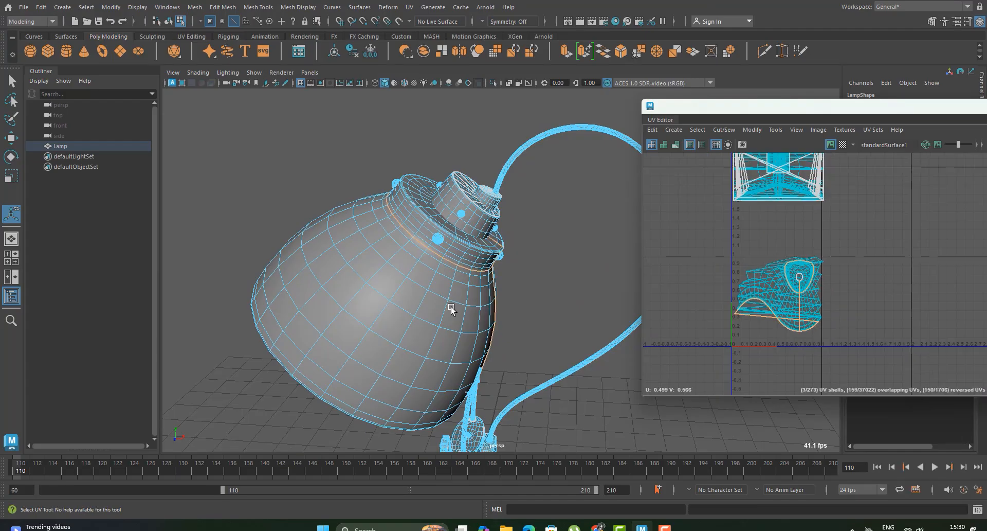
Step: Select all edges of the lampshade's UV shells and unfold them, fixing the non-manifold geometry
scroll(451, 308, "down", 2)
middle_click_drag(461, 324, 471, 298, "alt")
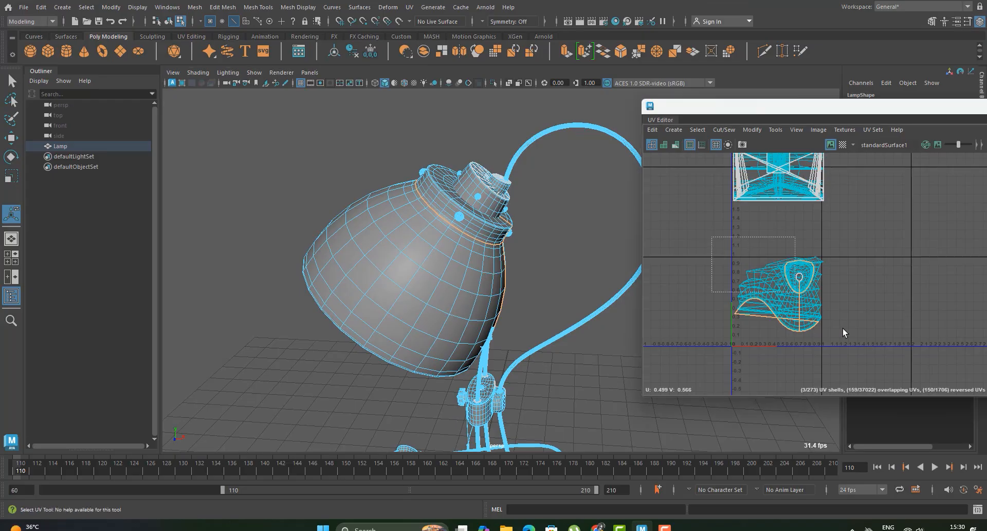
left_click_drag(843, 333, 858, 349)
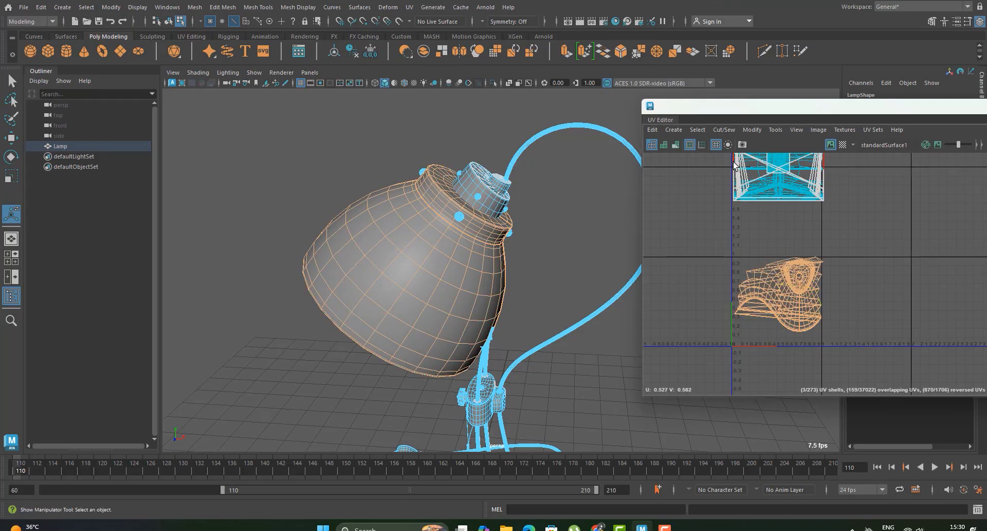
left_click(702, 128)
mouse_move(720, 128)
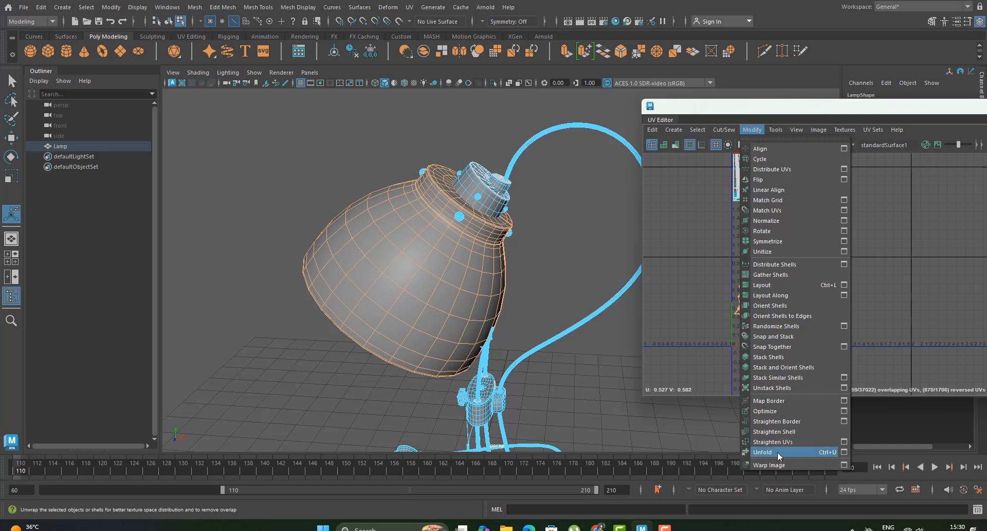
left_click(779, 452)
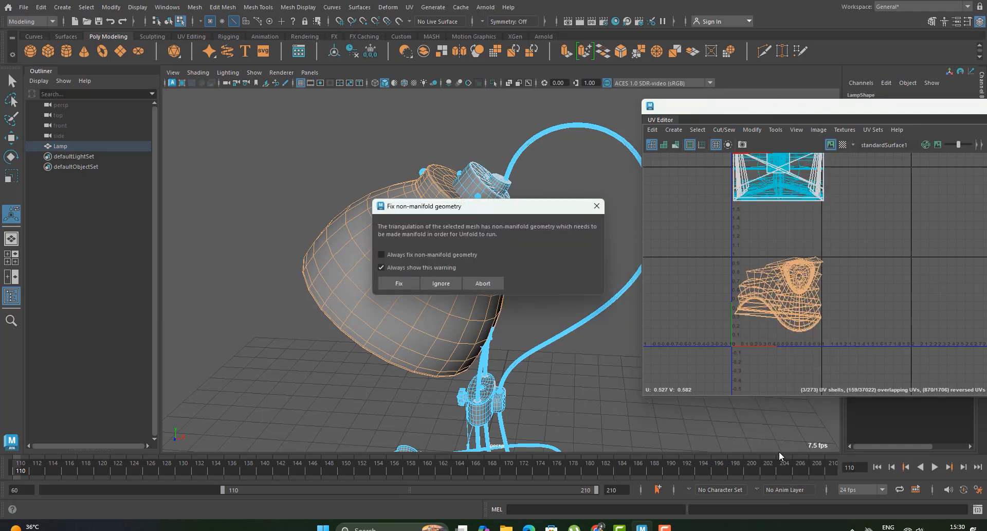
left_click(406, 285)
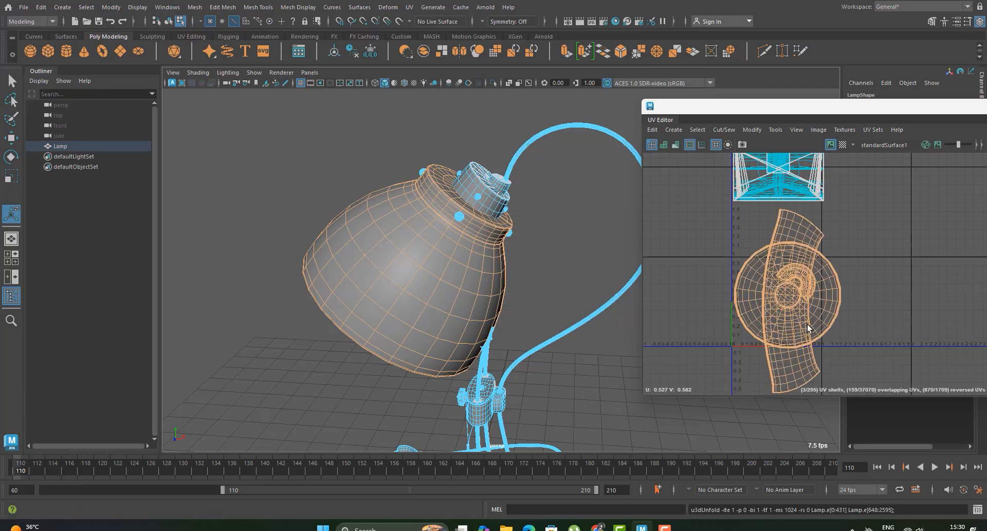
Step: Lay out the unfolded lampshade shells within the UV tile
left_click(753, 130)
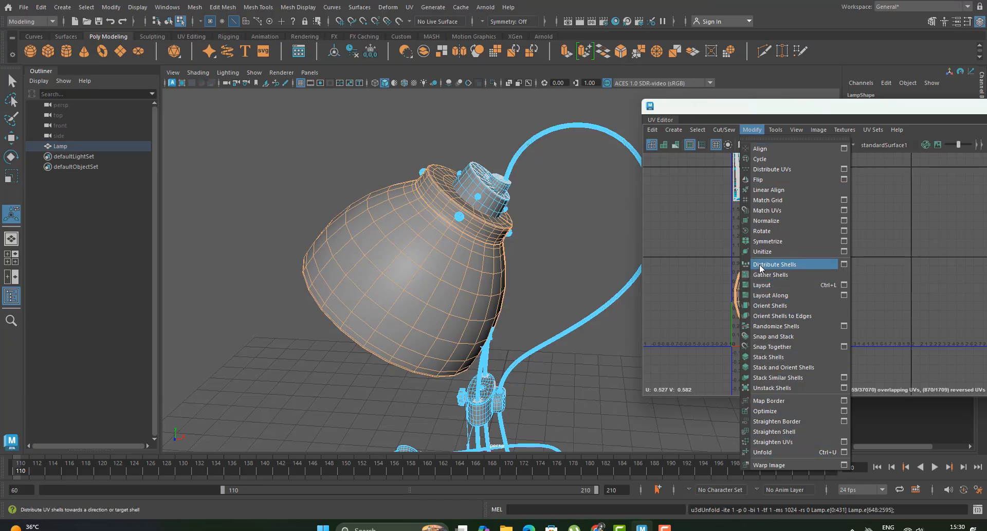
left_click(816, 284)
scroll(802, 341, "up", 3)
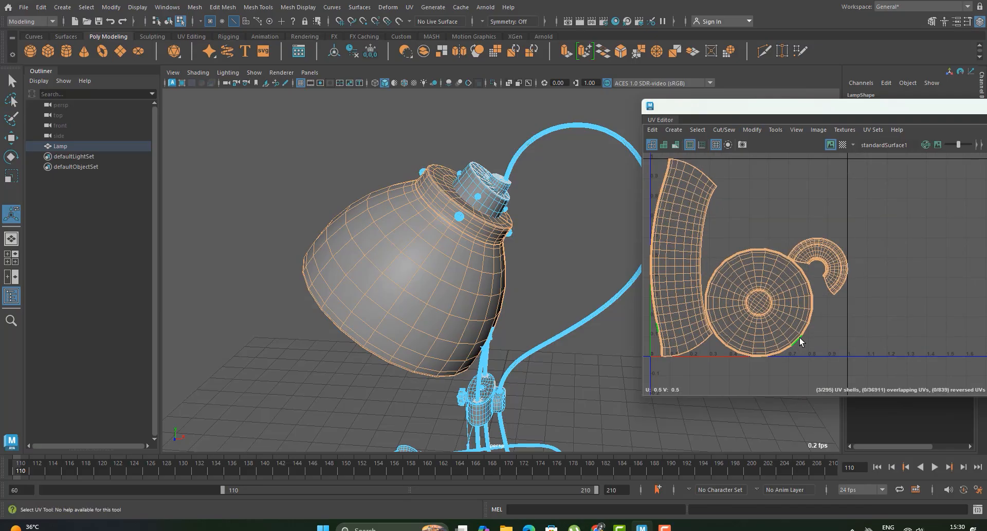
scroll(801, 340, "up", 2)
middle_click_drag(800, 340, 834, 313, "alt")
scroll(825, 302, "down", 3)
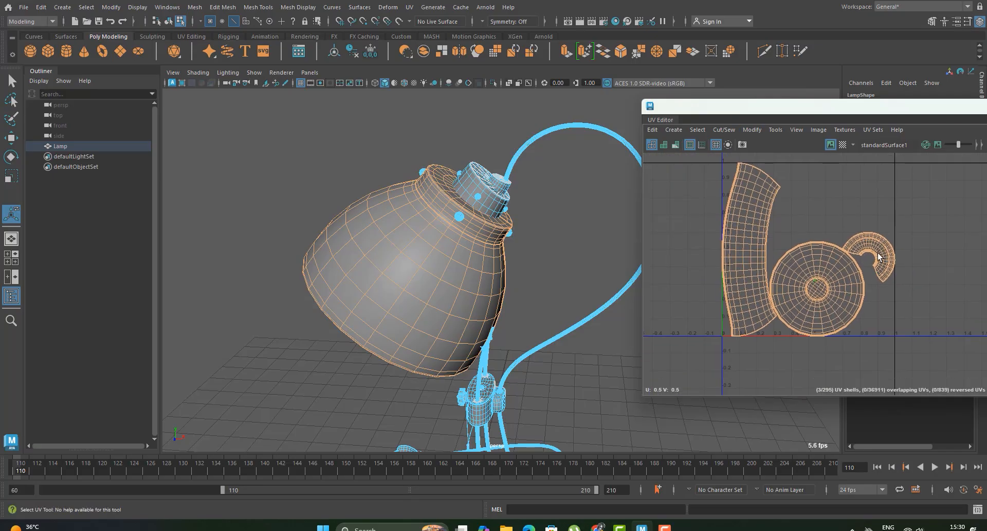
Step: Select the faces of the small curved UV shell and examine where they sit on the lampshade's collar
left_click(883, 252)
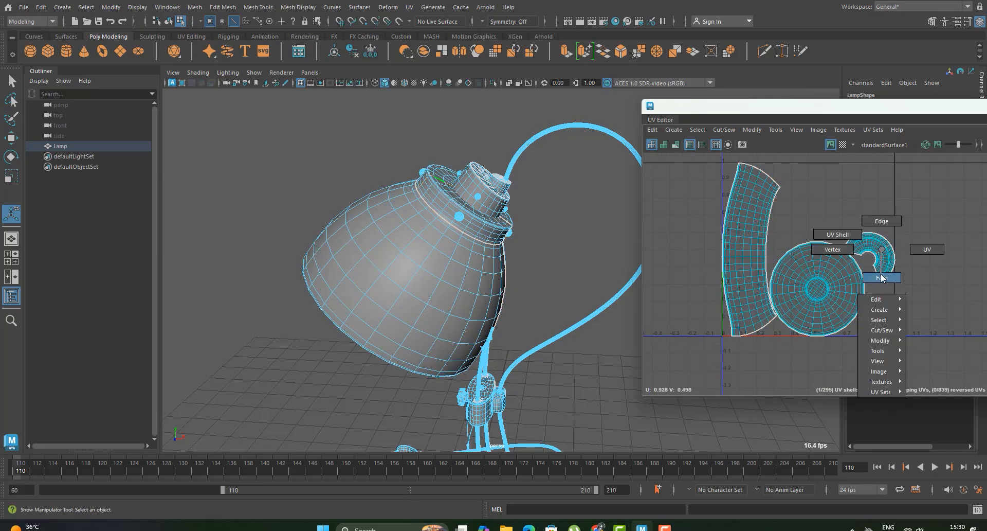
right_click_drag(882, 278, 881, 278)
mouse_move(516, 262)
left_mouse_down("alt")
mouse_move(496, 287)
mouse_move(502, 320)
mouse_move(517, 298)
mouse_move(513, 241)
mouse_move(502, 262)
left_mouse_up("alt")
scroll(464, 282, "up", 4)
scroll(503, 261, "up", 3)
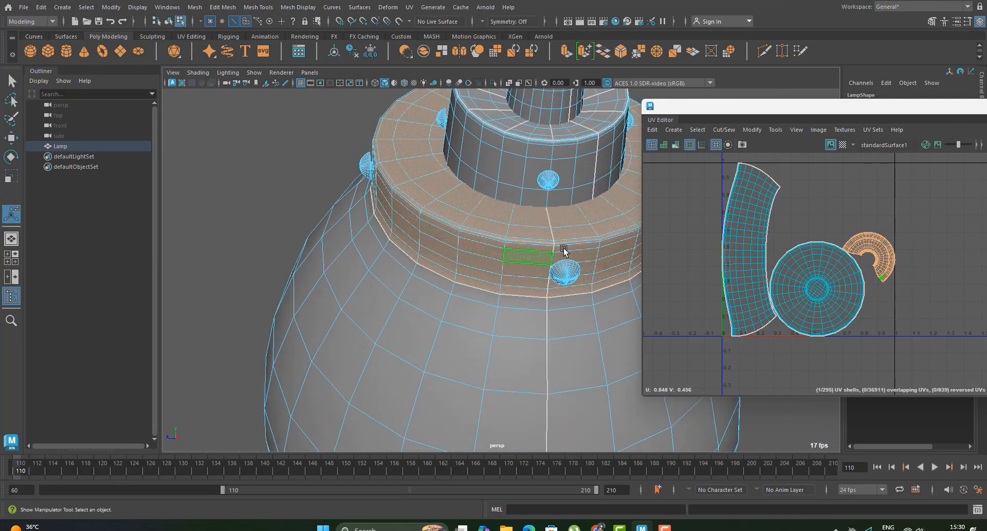
middle_click_drag(566, 252, 513, 298, "alt")
scroll(514, 304, "up", 2)
left_click_drag(516, 317, 505, 282, "alt")
Step: Select the seam edges running across the flat top of the lampshade's collar
right_click_drag(494, 225, 495, 253)
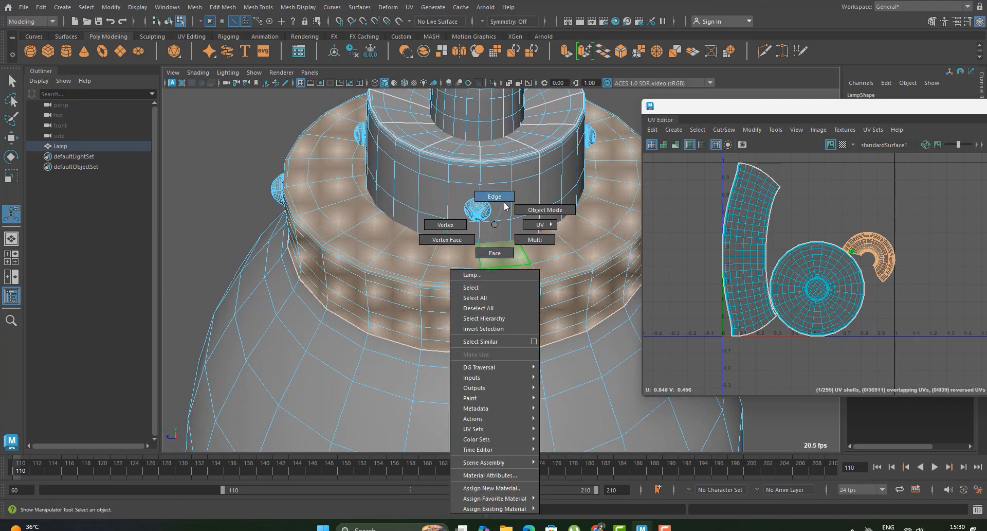
right_click_drag(505, 207, 503, 203)
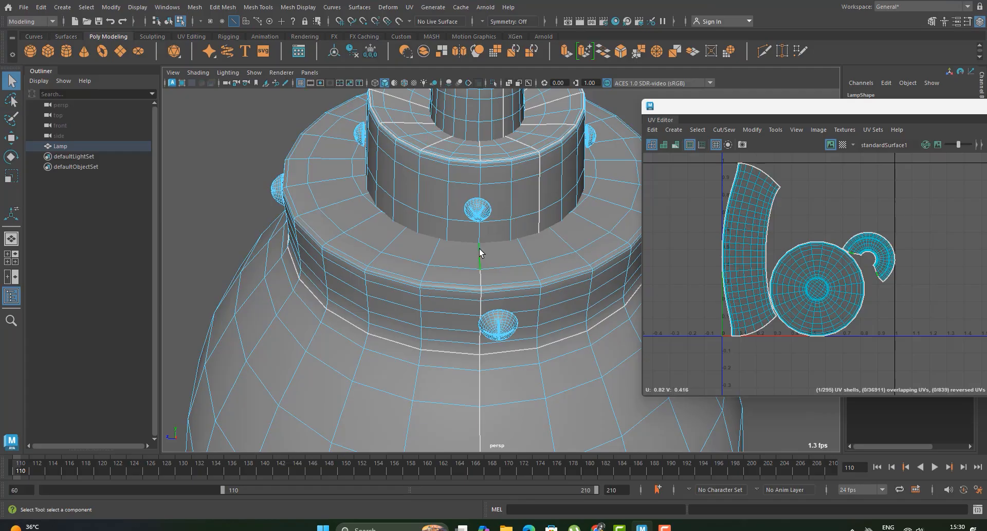
double_click(480, 249)
left_click_drag(479, 249, 505, 289, "alt")
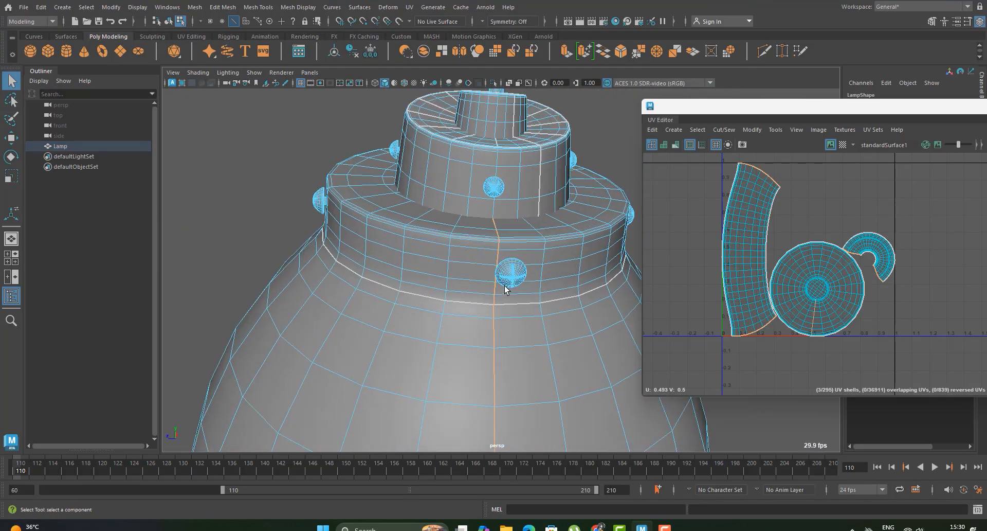
left_click_drag(493, 245, 507, 309, "alt")
right_click_drag(507, 308, 548, 326, "alt")
left_click(503, 309)
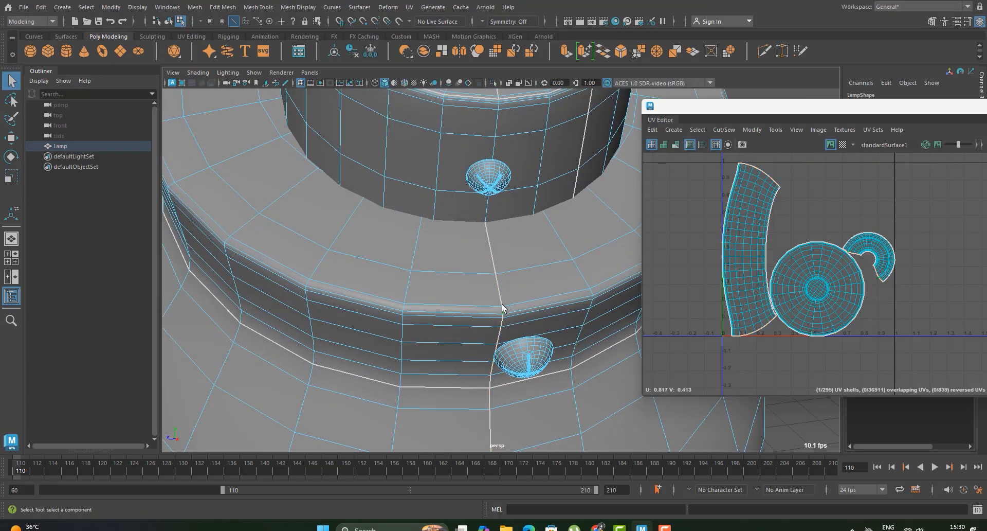
left_click(488, 256, "shift")
Step: Examine the collar's seam on the model against the border of its curved UV shell
scroll(875, 225, "up", 5)
right_click_drag(563, 285, 471, 289, "alt")
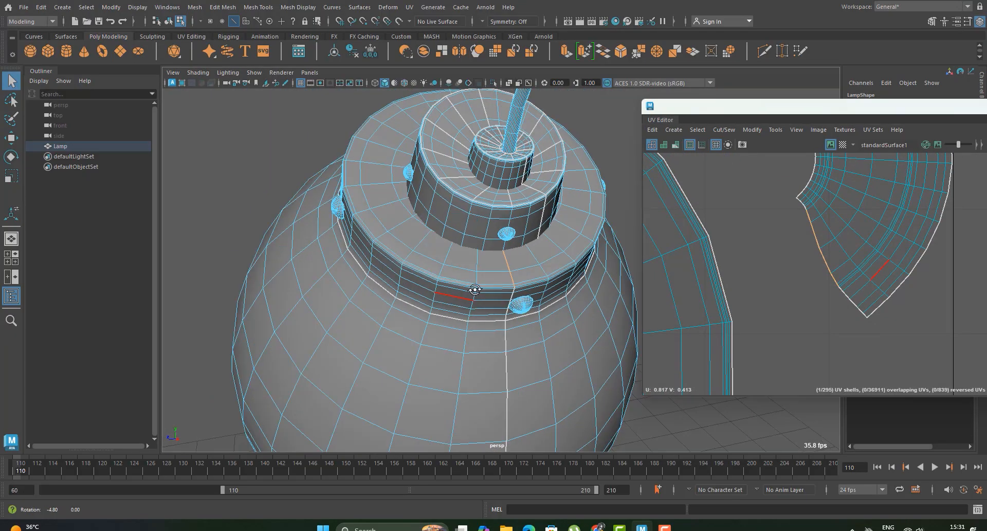
left_click_drag(472, 289, 529, 288, "alt")
mouse_move(493, 317)
left_mouse_down("alt")
mouse_move(443, 325)
mouse_move(399, 299)
left_mouse_up("alt")
mouse_move(427, 299)
right_mouse_down("alt")
mouse_move(526, 299)
mouse_move(437, 257)
right_mouse_up("alt")
left_click_drag(510, 270, 488, 241, "alt")
right_click_drag(489, 247, 475, 273, "alt")
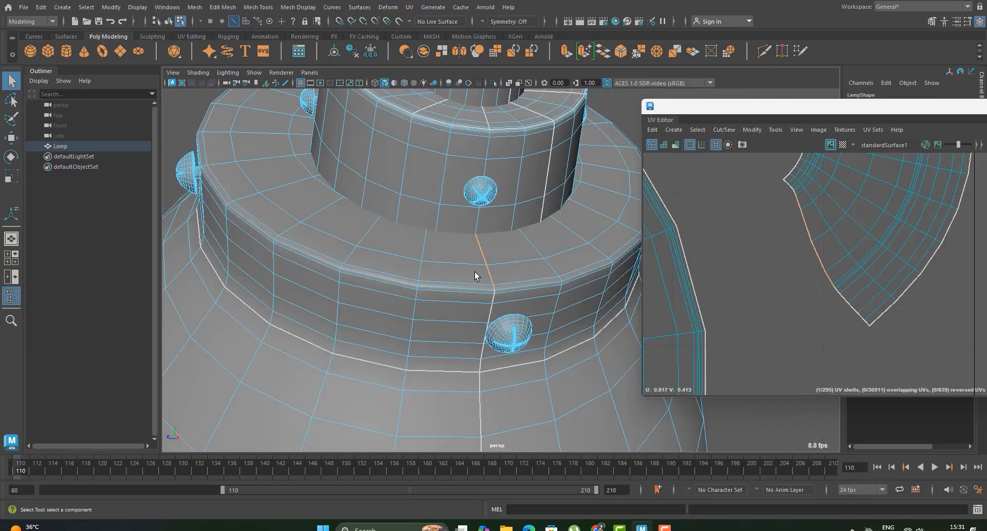
middle_click_drag(474, 272, 466, 332, "alt")
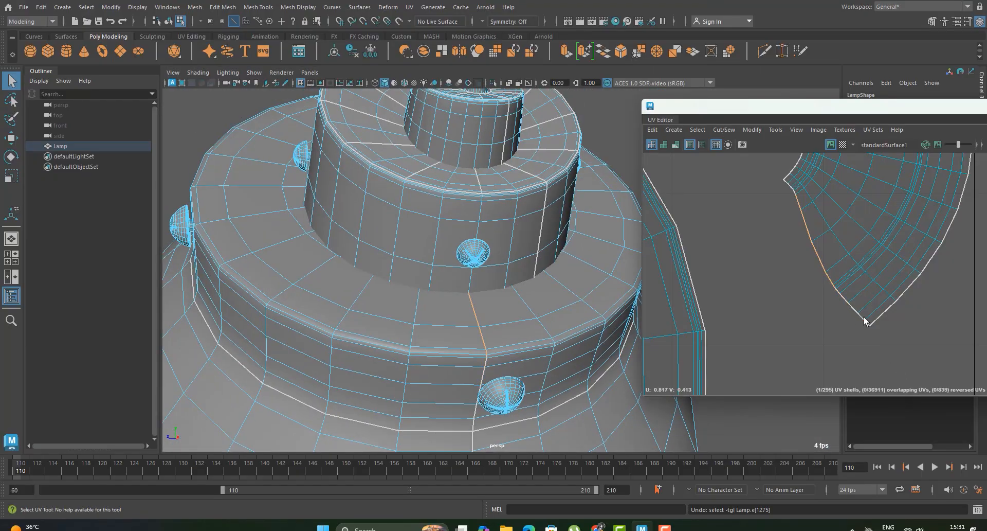
scroll(815, 181, "up", 3)
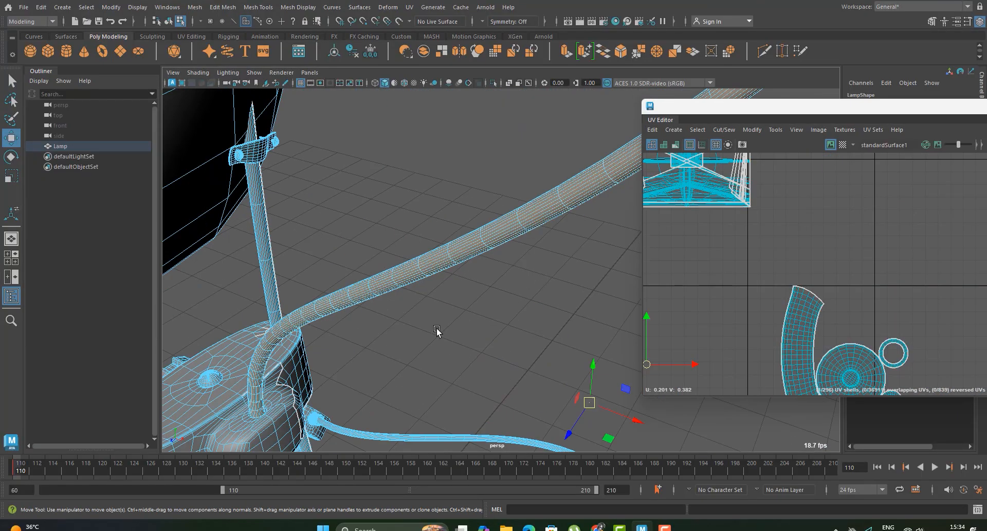
left_click(552, 203, "ctrl+shift")
key("ctrl+z")
key("ctrl+z")
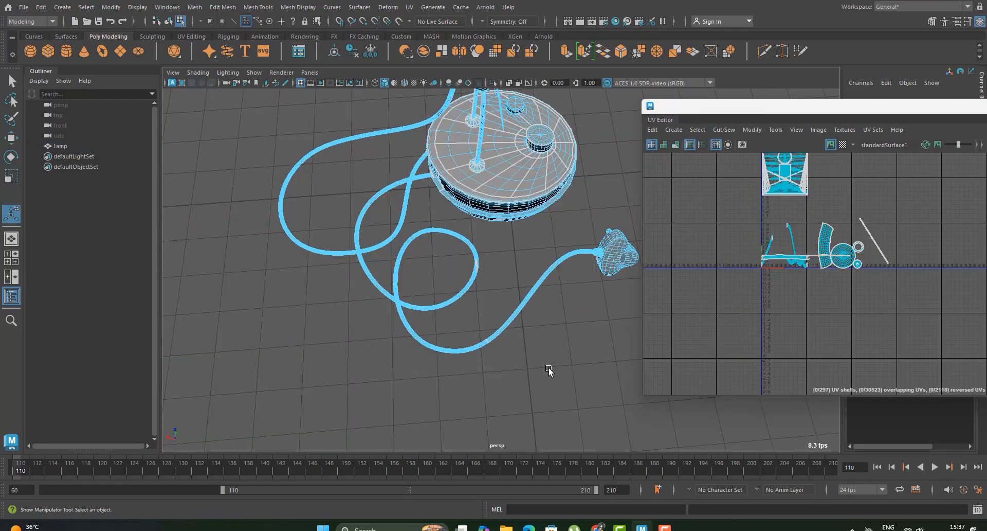
Step: Cut the coiled power cord's UVs along a lengthwise edge loop and select the whole cord shell
left_click_drag(549, 370, 474, 203, "alt")
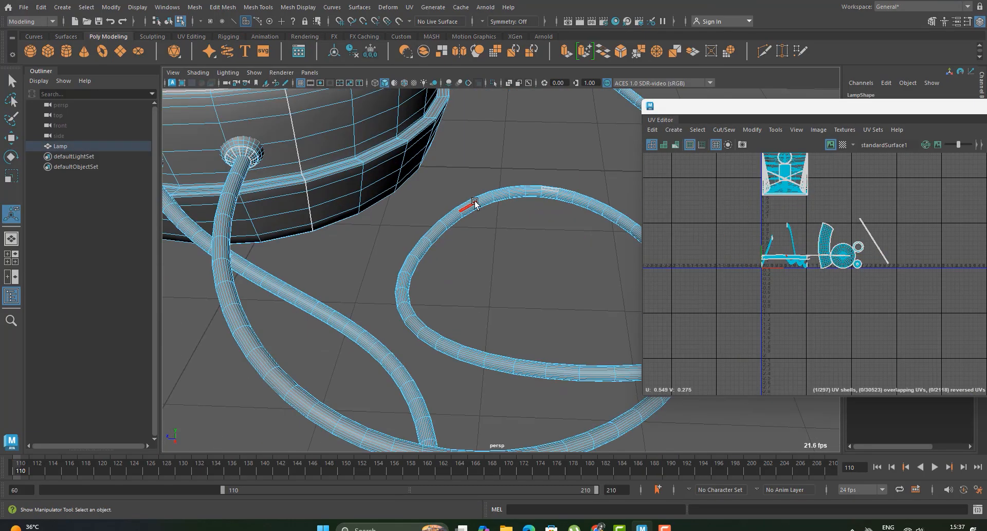
double_click(473, 203)
scroll(745, 254, "up", 5)
right_click_drag(745, 254, 794, 386)
scroll(681, 311, "up", 2)
left_click(681, 311)
left_click_drag(227, 233, 571, 169, "alt")
double_click(557, 126)
left_click_drag(558, 128, 519, 103, "alt")
scroll(735, 308, "down", 3)
scroll(735, 308, "down", 3)
right_click_drag(735, 308, 719, 308, "ctrl")
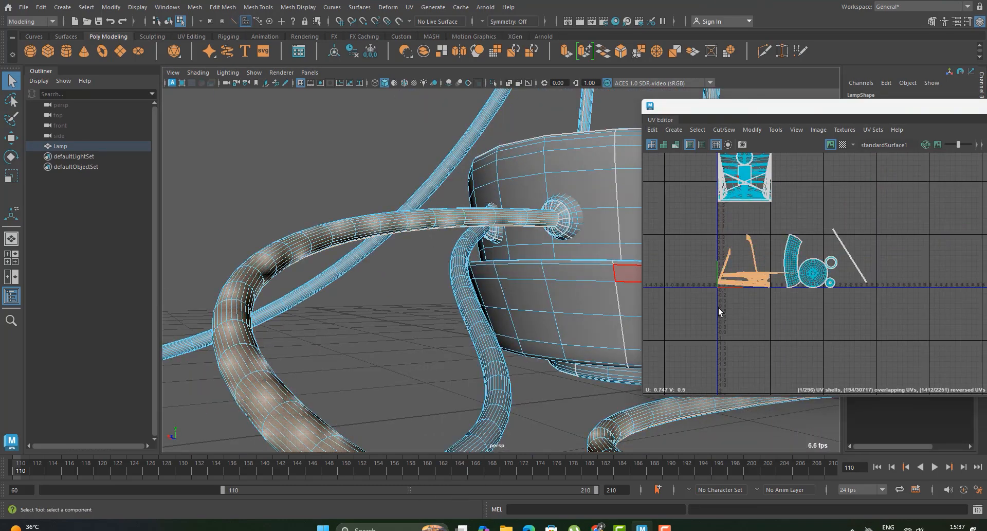
Step: Lay out the power cord's shell as a straight strip and move it beside the finished shells outside the UV tile
key("ctrl+l")
left_click_drag(591, 268, 552, 273, "alt")
scroll(529, 258, "up", 5)
scroll(537, 309, "down", 7)
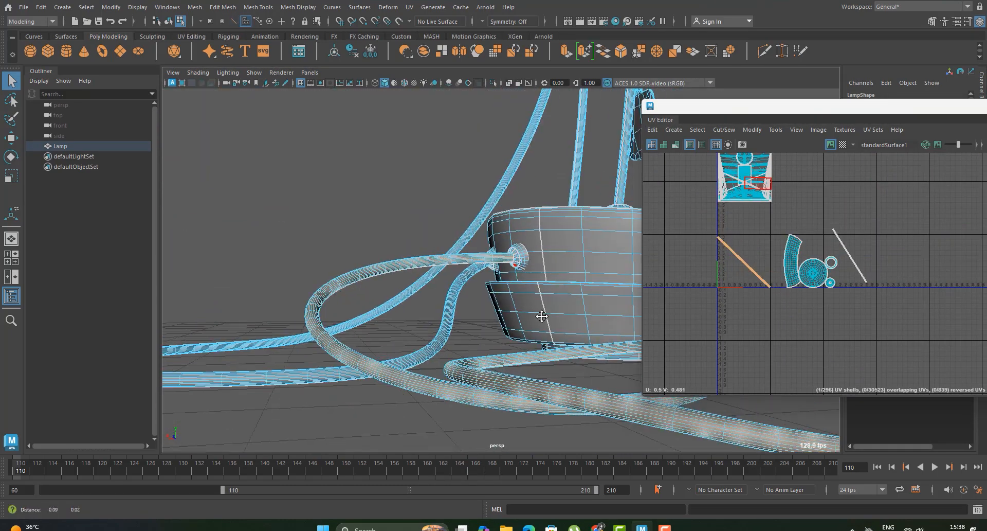
left_click_drag(540, 316, 524, 309, "alt")
scroll(746, 263, "up", 1)
key("w")
left_click_drag(756, 265, 899, 252)
scroll(502, 273, "down", 4)
Step: Select the hanging tag's faces and planar-project their UVs from the X axis, fitted to the bounding box with the image ratio kept
left_click_drag(504, 275, 472, 329, "alt")
scroll(470, 329, "up", 6)
scroll(479, 324, "up", 4)
left_click(599, 288)
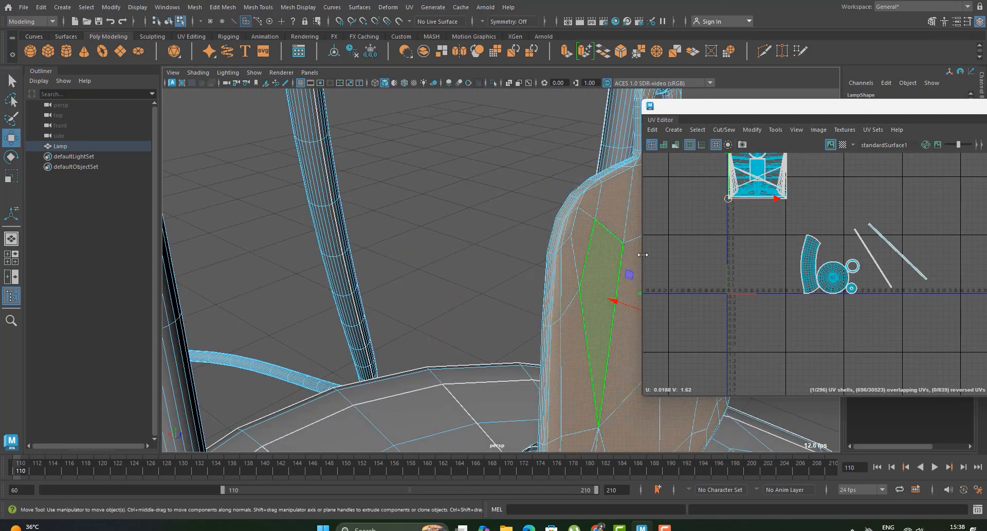
scroll(741, 297, "down", 4)
scroll(733, 248, "up", 3)
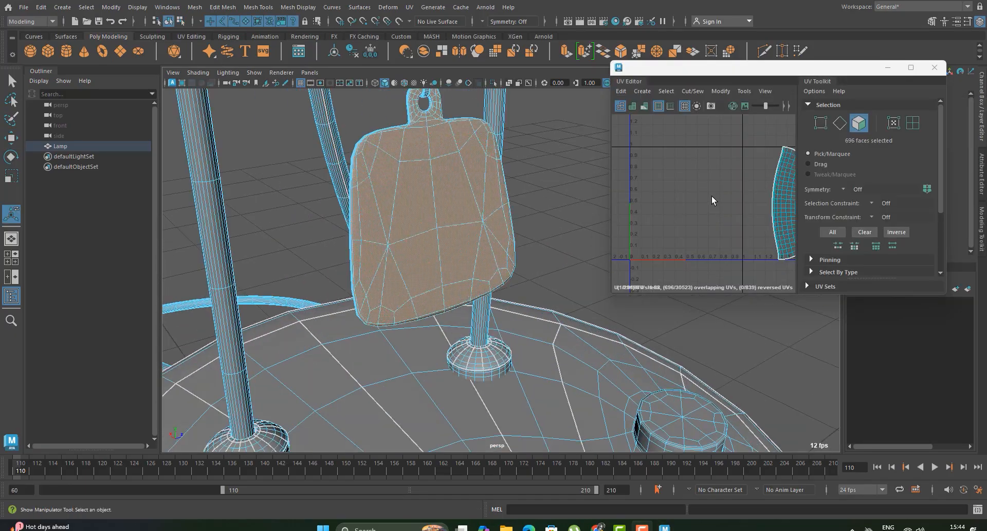
key("w")
middle_click_drag(358, 214, 380, 265, "alt")
left_click(421, 8)
mouse_move(411, 8)
left_click(515, 134)
left_click(622, 337)
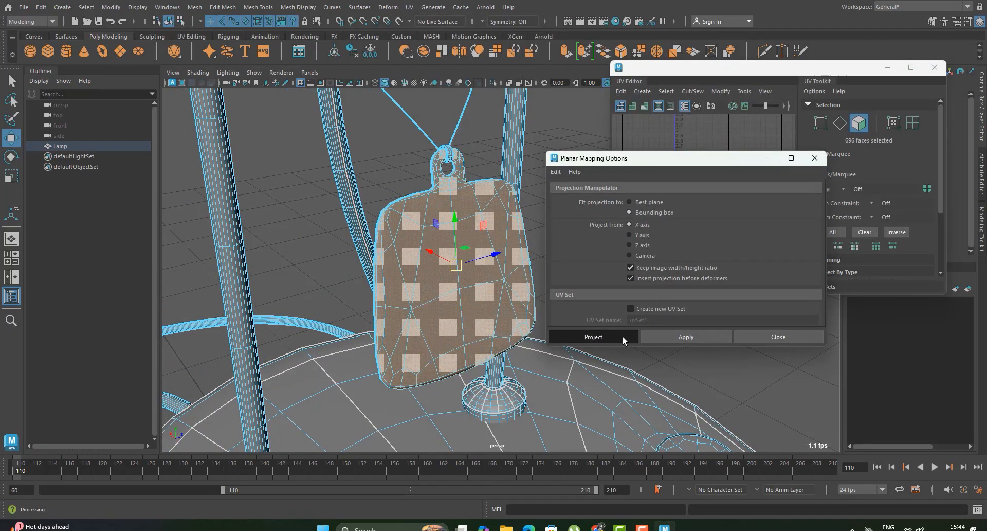
Step: Cut the hanging tag's UVs along the edge loop around its outer rim and unfold its shell
left_click_drag(361, 270, 417, 271, "alt")
scroll(415, 268, "up", 5)
key("q")
right_click_drag(360, 247, 359, 218)
double_click(348, 220)
scroll(457, 245, "down", 8)
left_click_drag(456, 244, 493, 206, "alt")
scroll(494, 206, "up", 5)
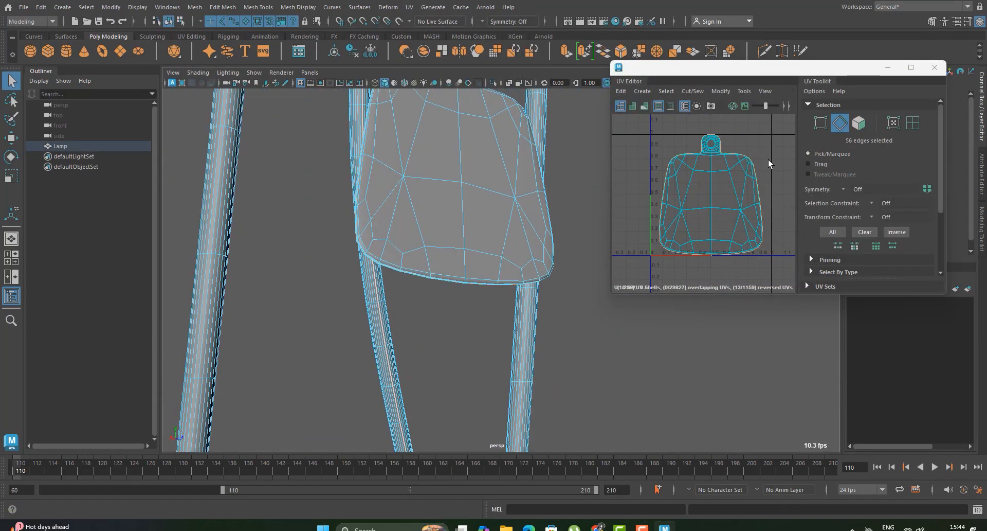
right_click_drag(768, 156, 808, 251)
left_click(809, 253)
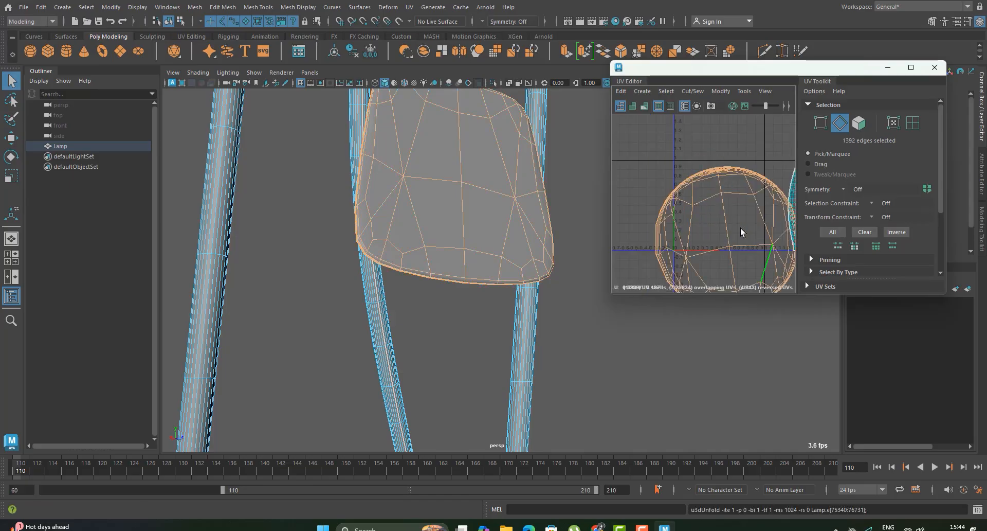
Step: Cut the hanging tag's UVs along the edge loop around its hanging hole
left_click_drag(423, 212, 478, 242, "alt")
scroll(478, 242, "down", 3)
key("ctrl+u")
left_click_drag(478, 288, 576, 281, "alt")
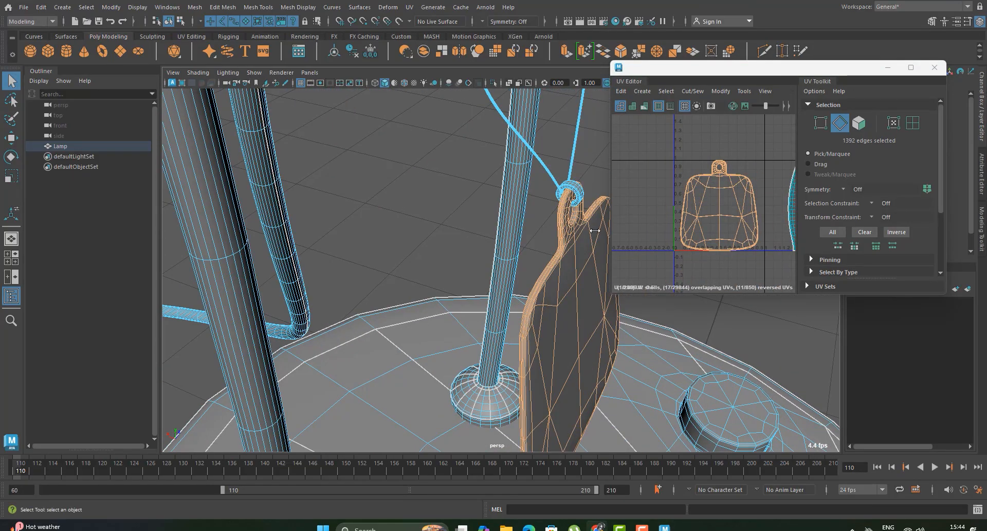
left_click_drag(595, 230, 525, 234, "alt")
scroll(715, 226, "up", 5)
left_click(669, 212)
left_click_drag(453, 205, 510, 329, "alt")
scroll(509, 267, "up", 8)
double_click(525, 323)
scroll(535, 306, "down", 8)
right_click_drag(735, 180, 747, 261)
scroll(733, 180, "down", 5)
Step: Unfold the hanging tag's front and back shells and lay them out in the UV tile
right_click_drag(767, 147, 722, 133)
scroll(709, 175, "down", 2)
left_click_drag(681, 145, 758, 260)
scroll(668, 177, "down", 5)
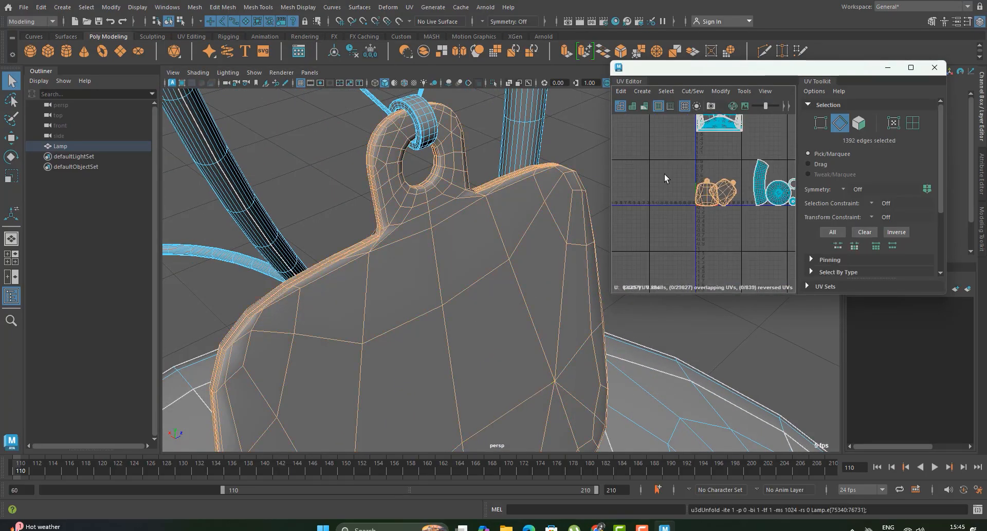
Step: Move the two tag shells out of the UV tile, above the finished lampshade and cord shells
left_click(11, 138)
scroll(710, 234, "up", 3)
left_click_drag(656, 208, 756, 158)
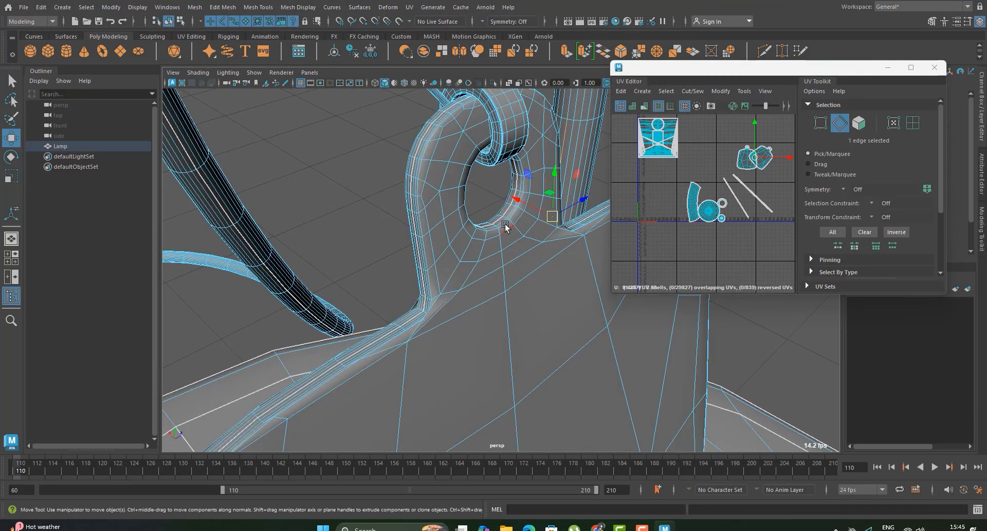
Step: Select all faces of the upright support rod that passes through one end of the oval bracket
left_click_drag(507, 227, 557, 331, "alt")
right_click_drag(557, 331, 557, 378)
double_click(581, 345)
middle_click_drag(661, 169, 719, 205, "alt")
scroll(452, 226, "down", 8)
left_click_drag(453, 226, 488, 206, "alt")
scroll(512, 158, "up", 4)
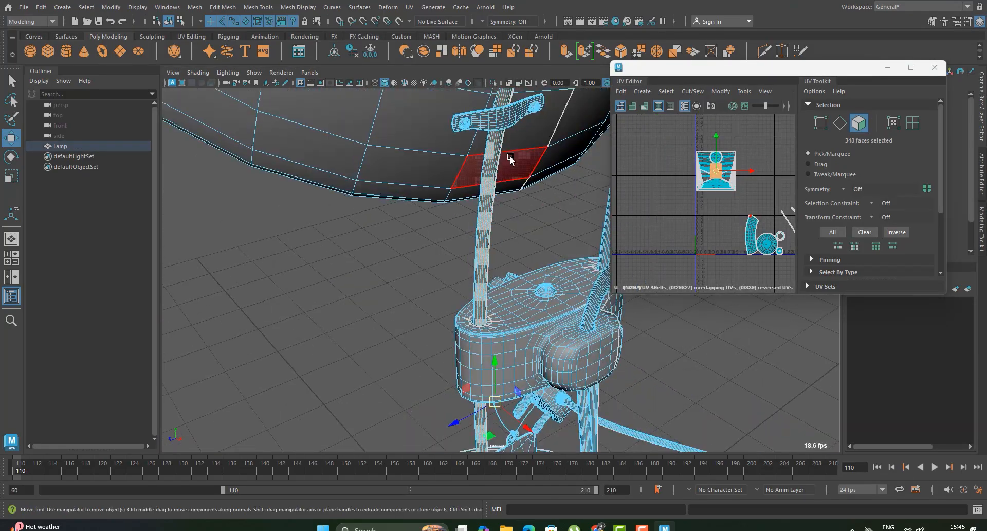
left_click_drag(511, 159, 566, 178, "alt")
Step: Project new UVs onto the selected rod faces and adjust the projection
left_click(410, 7)
left_click(467, 125)
middle_click_drag(478, 311, 440, 222, "alt")
left_click_drag(441, 223, 391, 231, "alt")
left_click_drag(455, 366, 485, 366)
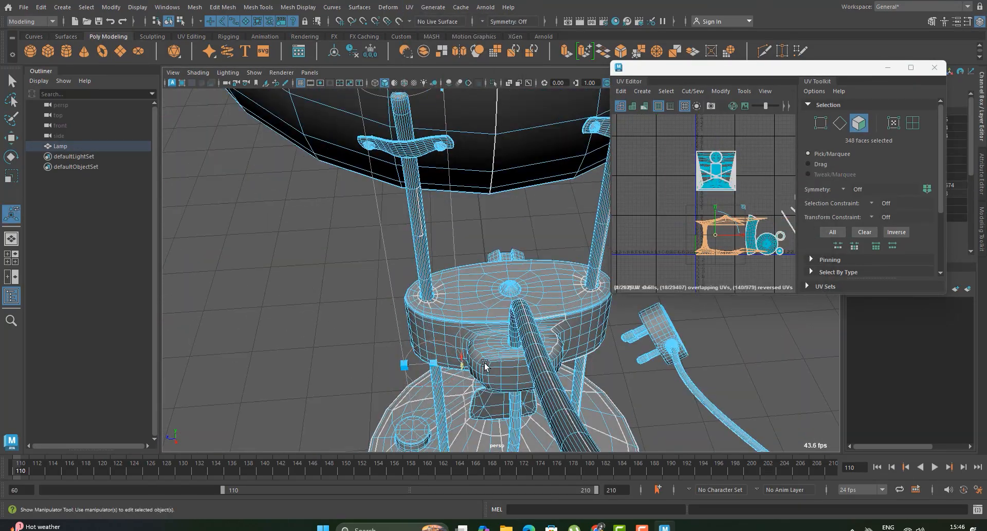
scroll(708, 254, "up", 4)
key("w")
left_click_drag(789, 207, 720, 207)
right_click_drag(678, 288, 711, 326)
scroll(375, 236, "up", 3)
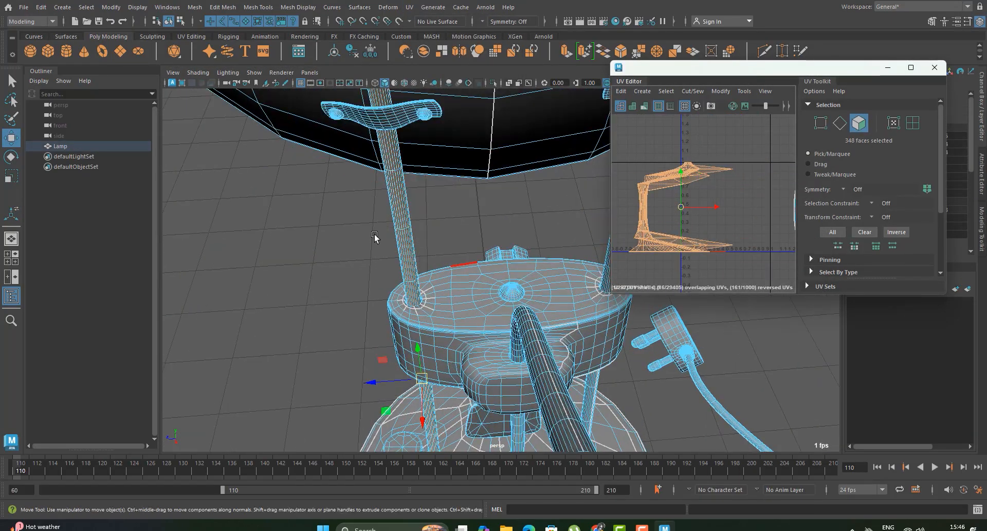
Step: Select a lengthwise edge loop along the support rod and cut the UVs along it
left_click_drag(375, 235, 458, 293, "alt")
right_click_drag(458, 303, 465, 271)
left_click_drag(465, 271, 406, 232, "alt")
scroll(354, 379, "up", 4)
middle_click_drag(355, 379, 432, 350, "alt")
double_click(389, 303)
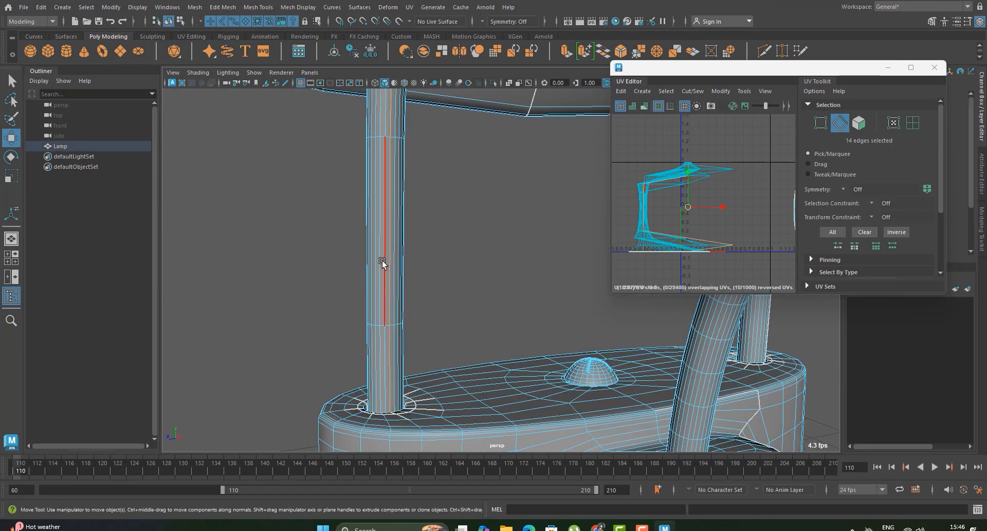
scroll(439, 227, "down", 5)
left_click_drag(439, 227, 478, 257, "alt")
right_click_drag(726, 277, 749, 320, "shift")
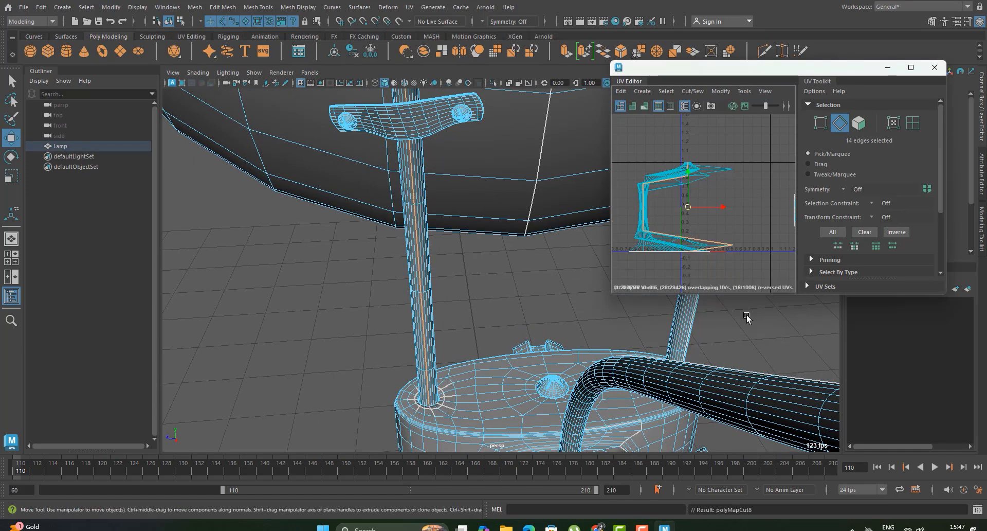
Step: Try to unfold and lay out the rod's shell, and undo the attempt
scroll(749, 319, "down", 2)
scroll(657, 174, "down", 4)
left_click_drag(629, 155, 708, 243)
key("ctrl+z")
scroll(691, 197, "up", 3)
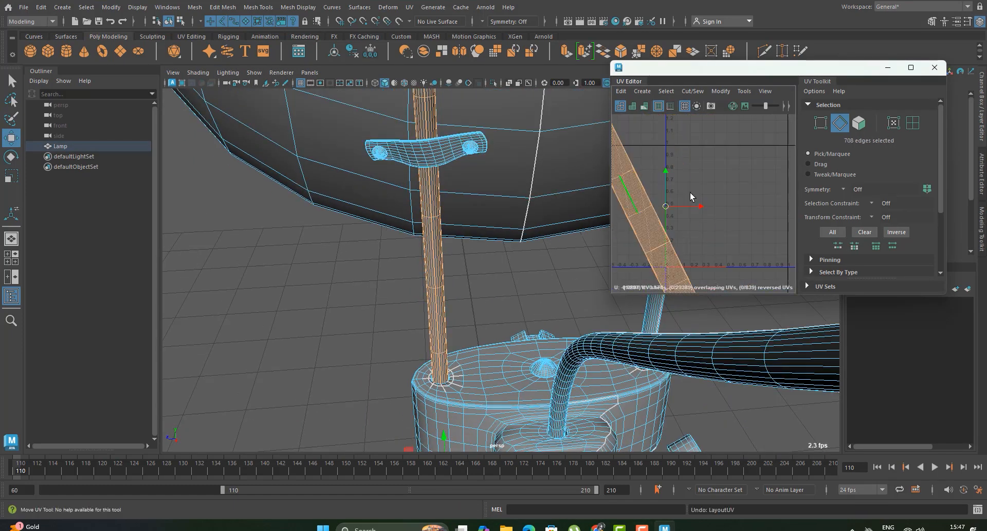
key("ctrl+z")
key("ctrl+z")
Step: Cut the rod's UVs along the edge loop just below its rounded top cap
left_click_drag(447, 275, 371, 231, "alt")
scroll(496, 280, "up", 5)
left_click(309, 214)
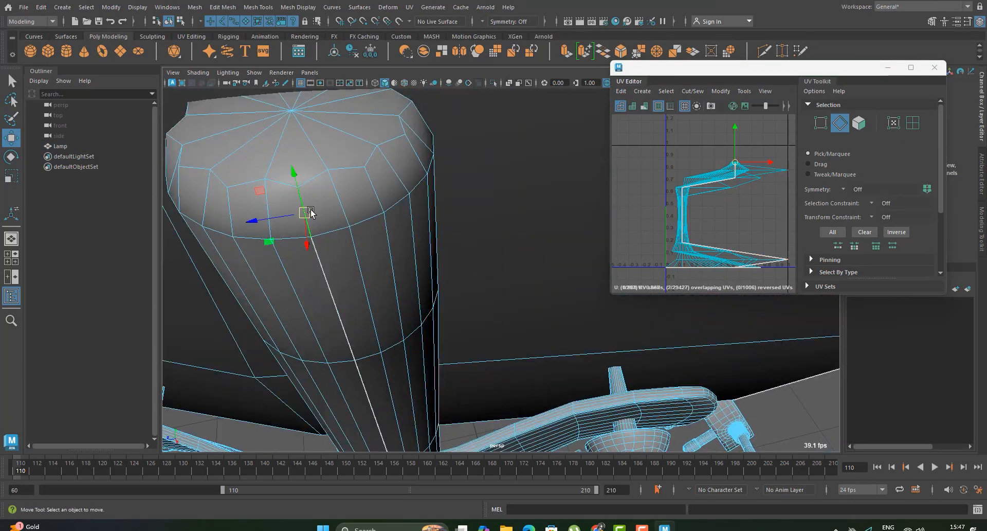
right_click_drag(733, 218, 754, 279)
double_click(355, 223)
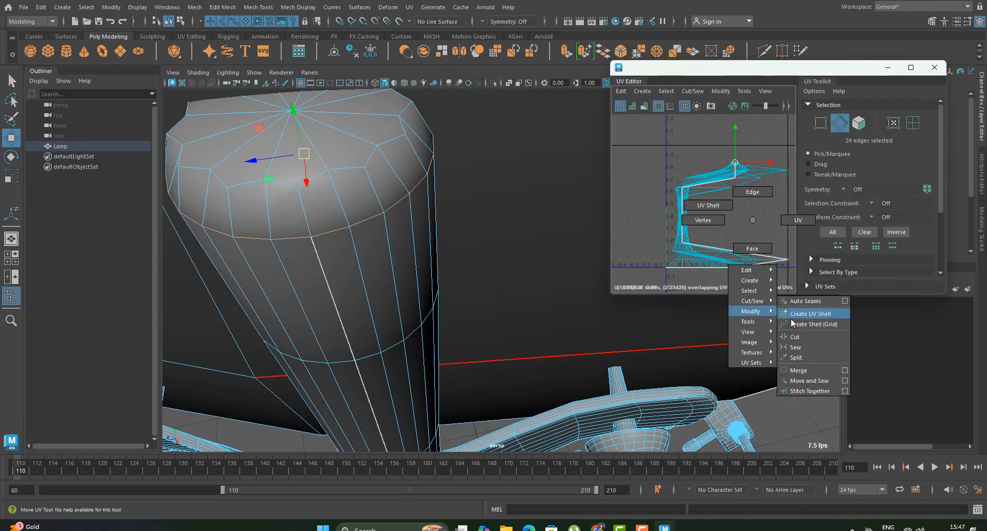
right_click_drag(792, 323, 795, 337)
Step: Examine the rod's hidden lower sections and the matching areas of its UV shell
scroll(480, 350, "down", 10)
left_click_drag(480, 350, 452, 284, "alt")
scroll(414, 242, "up", 5)
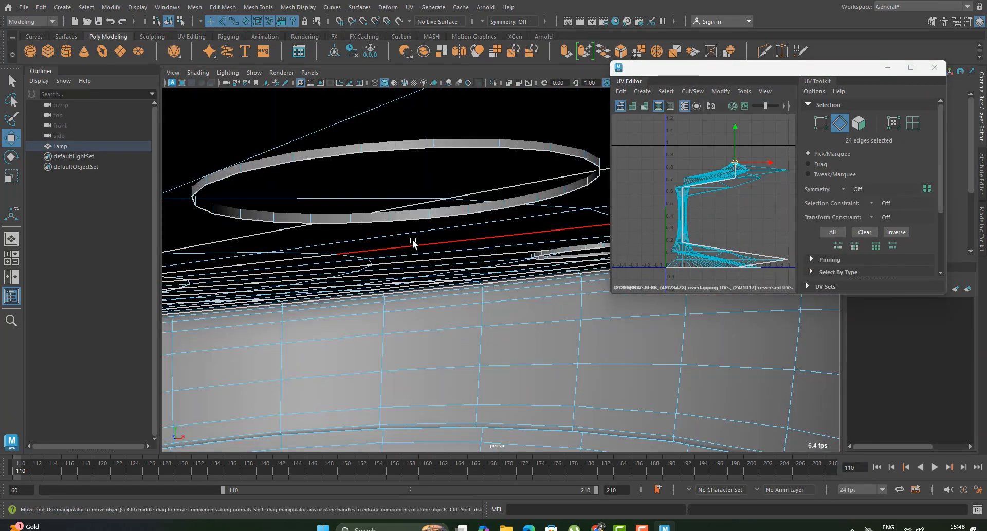
left_click_drag(413, 241, 288, 252, "alt")
scroll(478, 233, "down", 10)
scroll(288, 252, "up", 4)
right_click_drag(723, 202, 762, 252)
left_click_drag(694, 173, 766, 244)
scroll(723, 211, "down", 5)
right_click_drag(701, 156, 727, 263)
Step: Cut the rod's UVs along further edge loops and unfold its shells into straight strips
left_click_drag(391, 234, 478, 242, "alt")
double_click(492, 228)
double_click(353, 269, "shift")
scroll(353, 268, "down", 6)
right_click_drag(715, 183, 757, 304)
left_click_drag(509, 262, 465, 296, "alt")
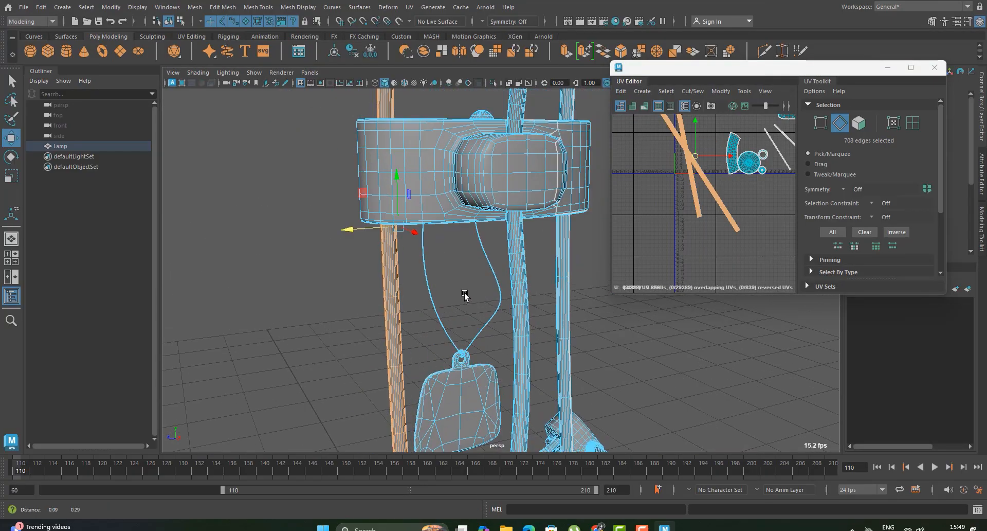
Step: Lay out the rod's shells and move them outside the UV tile, next to the power cord strip
scroll(712, 205, "down", 2)
key("ctrl+l")
middle_click_drag(716, 220, 663, 208, "alt")
left_click_drag(680, 184, 790, 184)
Step: Select the faces of the rod rising from the clamp and frame its shell in the UV Editor
middle_click_drag(514, 134, 504, 237, "alt")
left_click_drag(540, 205, 497, 216, "alt")
left_click(497, 161)
left_click_drag(497, 161, 437, 216, "alt")
right_click_drag(478, 139, 479, 170)
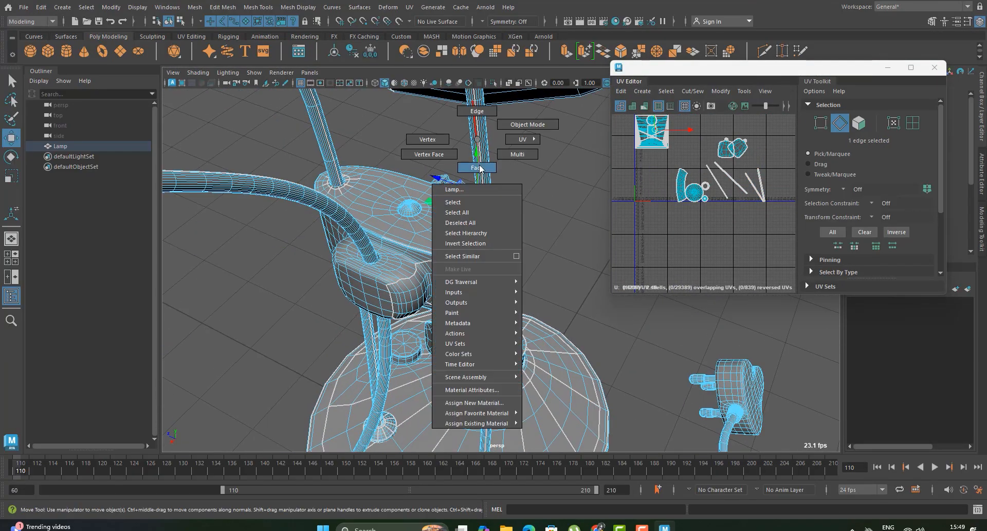
double_click(478, 154)
left_click_drag(718, 135, 718, 210)
key("f")
left_click_drag(540, 205, 514, 221, "alt")
right_click_drag(709, 156, 752, 287)
Step: Select the edge loops on the rod just above the point where it enters the clamp
right_click_drag(483, 180, 484, 149)
right_click_drag(486, 180, 507, 182, "alt")
double_click(484, 192)
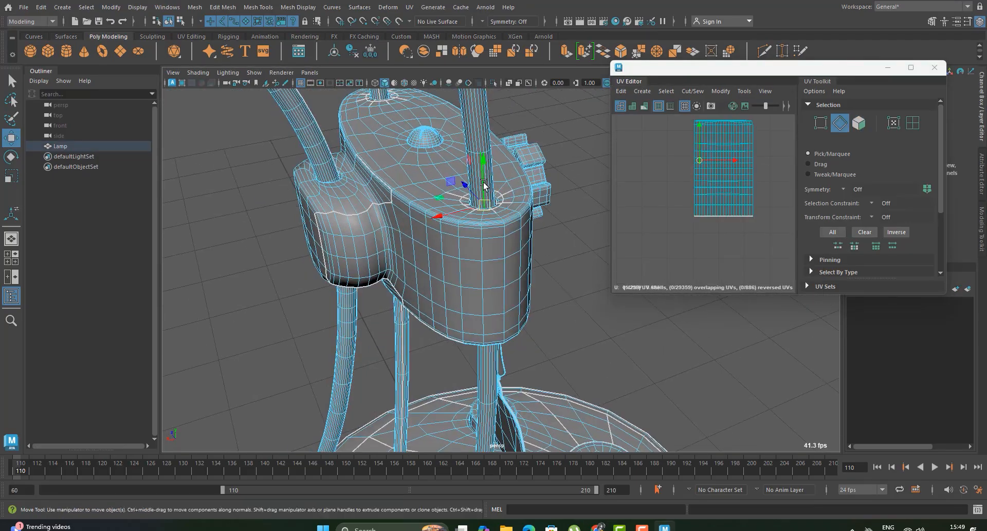
left_click_drag(485, 196, 571, 216, "alt")
double_click(514, 198, "shift")
mouse_move(516, 199)
right_mouse_down("alt")
mouse_move(443, 197)
mouse_move(504, 205)
right_mouse_up("alt")
left_click_drag(504, 206, 519, 206, "alt")
right_click_drag(519, 206, 545, 216, "alt")
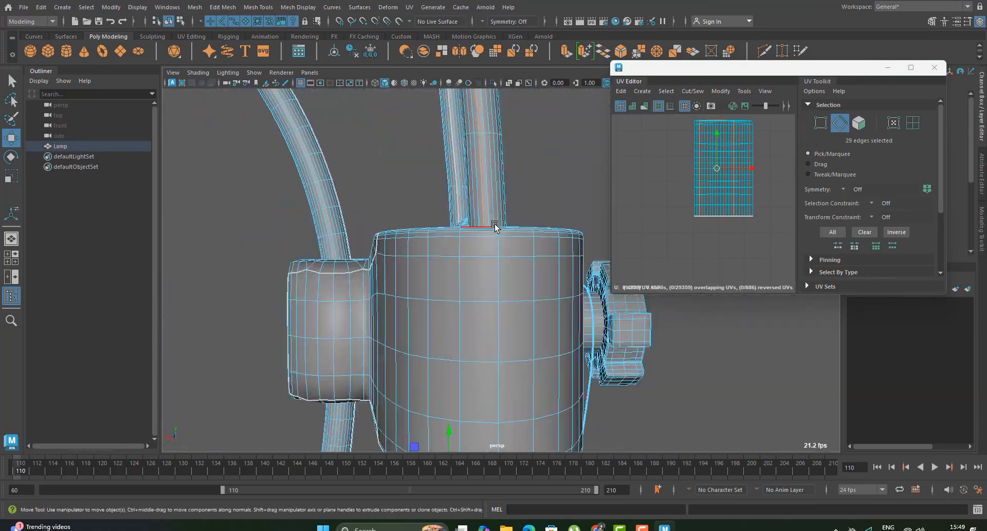
left_click_drag(545, 216, 566, 268, "alt")
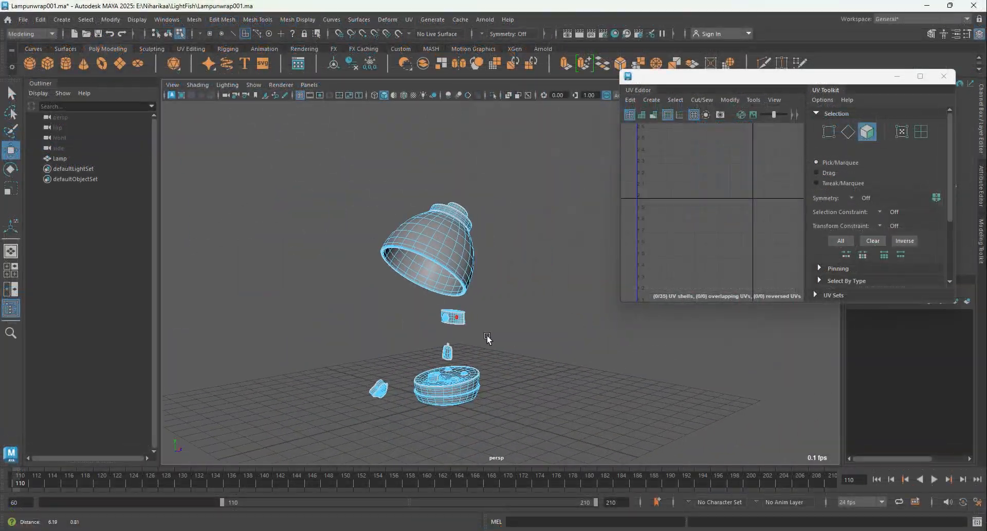
Step: Select all remaining UV shells of the lamp parts and lay them out inside the UV tile
left_click_drag(487, 337, 555, 332, "alt")
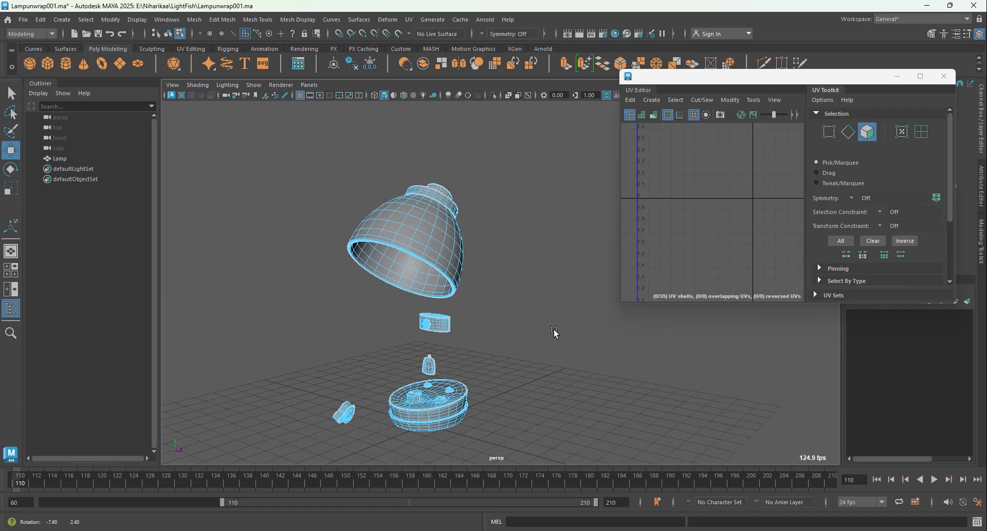
left_click_drag(488, 338, 526, 348, "alt")
middle_click_drag(442, 455, 522, 340, "alt")
scroll(522, 340, "up", 4)
mouse_move(522, 340)
left_mouse_down("alt")
mouse_move(481, 275)
mouse_move(514, 339)
mouse_move(526, 342)
left_mouse_up("alt")
double_click(720, 76)
scroll(597, 234, "down", 12)
middle_click_drag(646, 259, 532, 263, "alt")
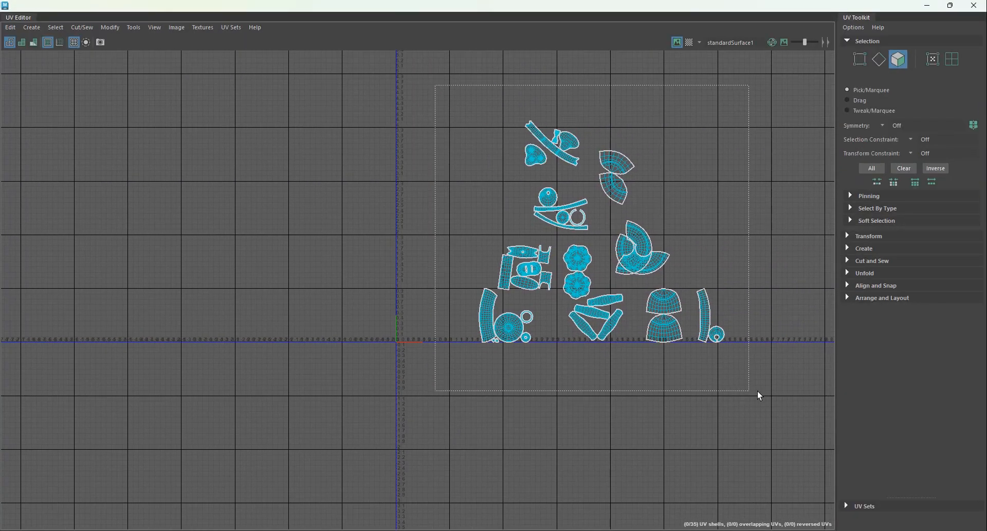
left_click_drag(758, 390, 759, 391)
key("ctrl+l")
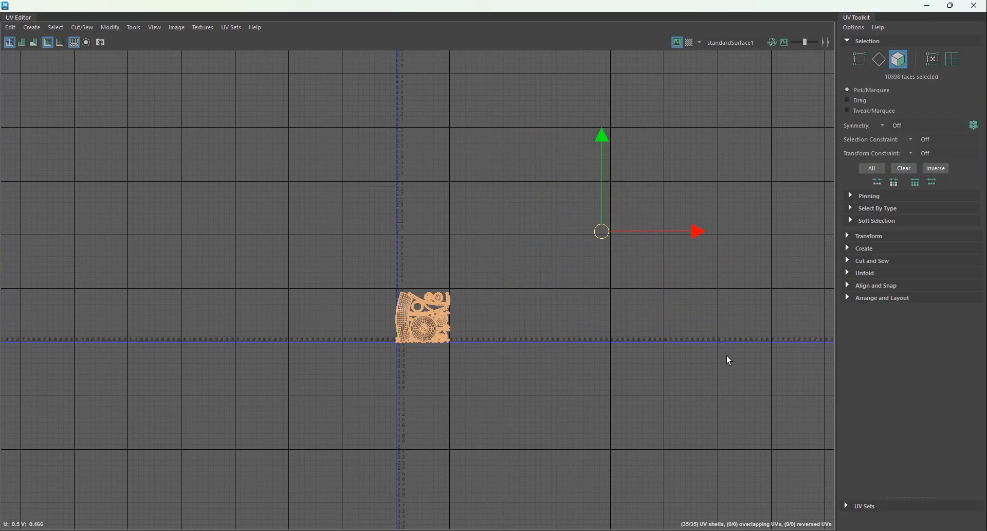
Step: Try scaling down the large round shell of the lampshade's inside within the layout
scroll(444, 357, "up", 7)
scroll(409, 306, "up", 3)
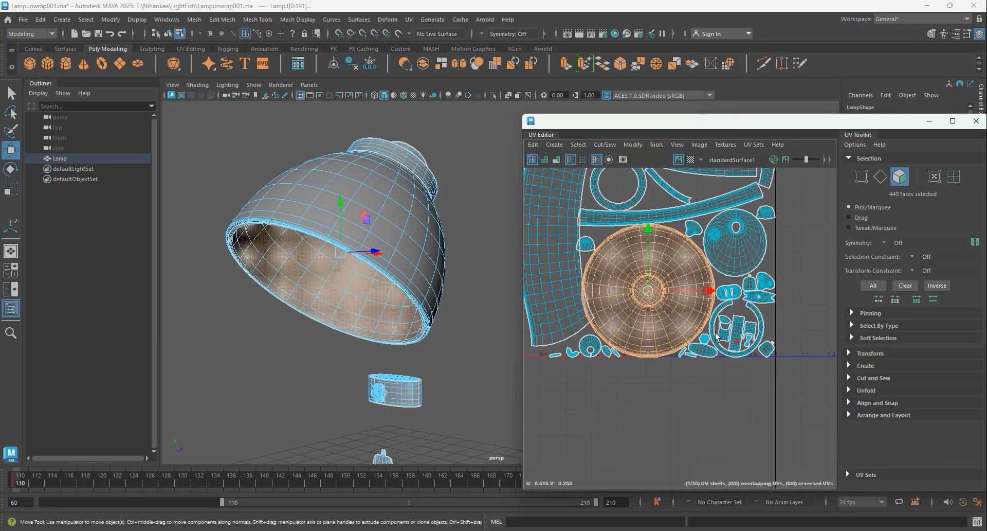
key("r")
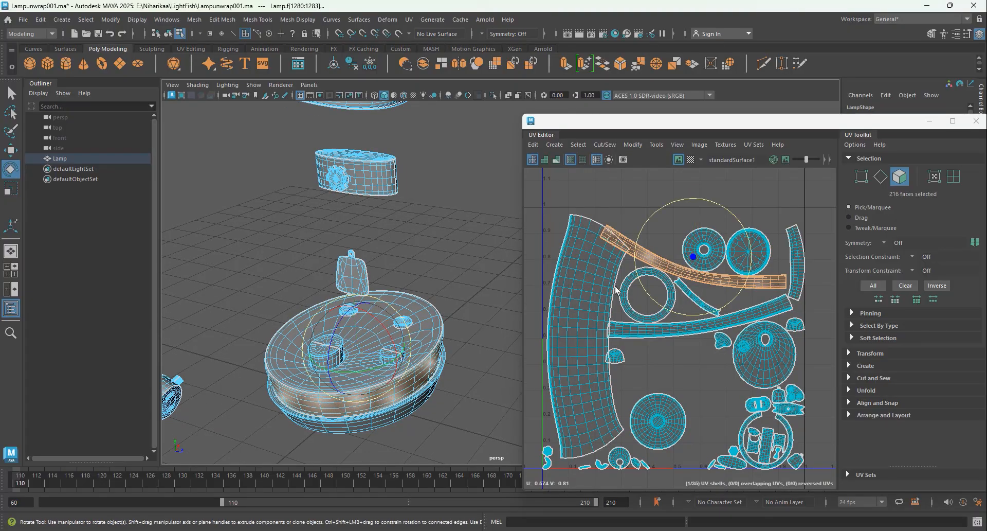
key("e")
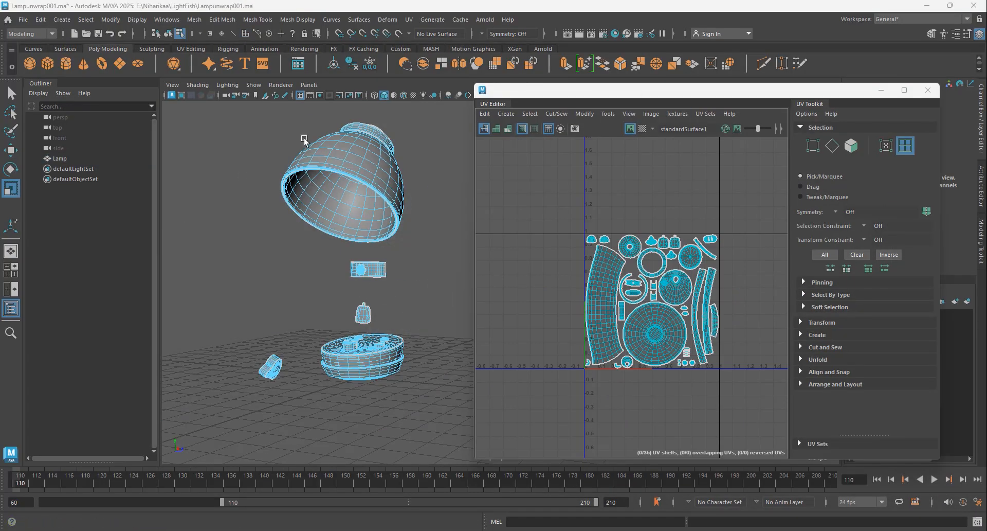
Step: Straighten the UVs of the large curved strip shell at the tile's left edge
scroll(364, 292, "down", 5)
left_click_drag(364, 292, 448, 275, "alt")
scroll(406, 280, "up", 8)
scroll(447, 275, "down", 4)
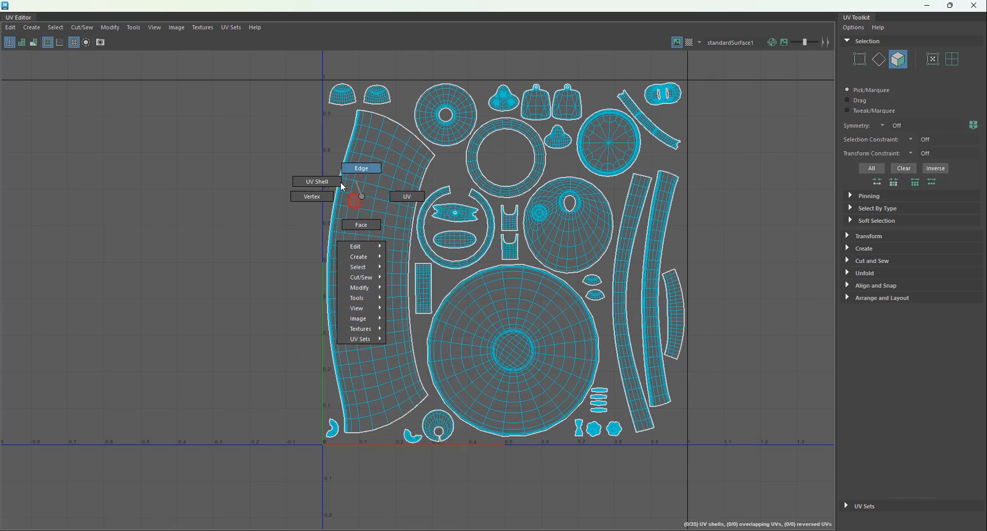
right_click_drag(319, 182, 319, 181)
left_click(380, 215)
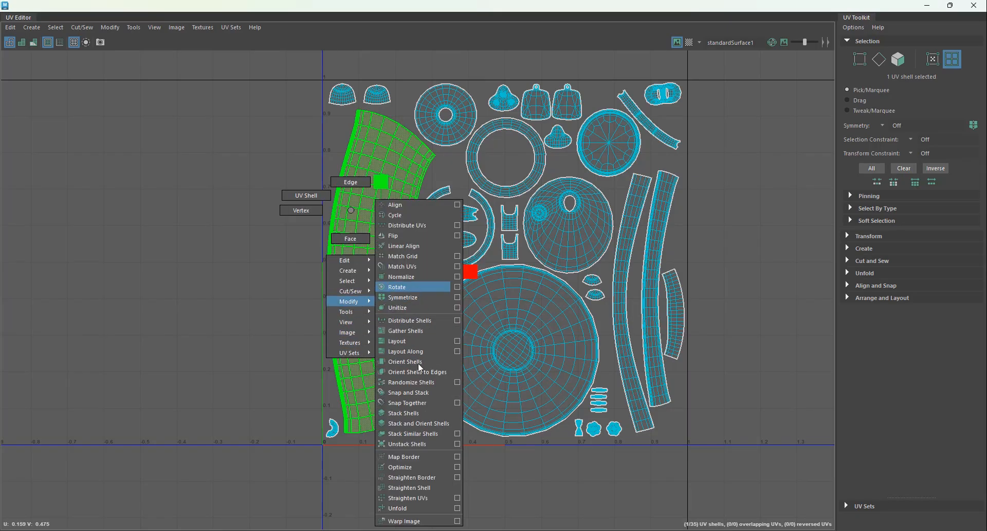
right_click_drag(419, 499, 419, 499)
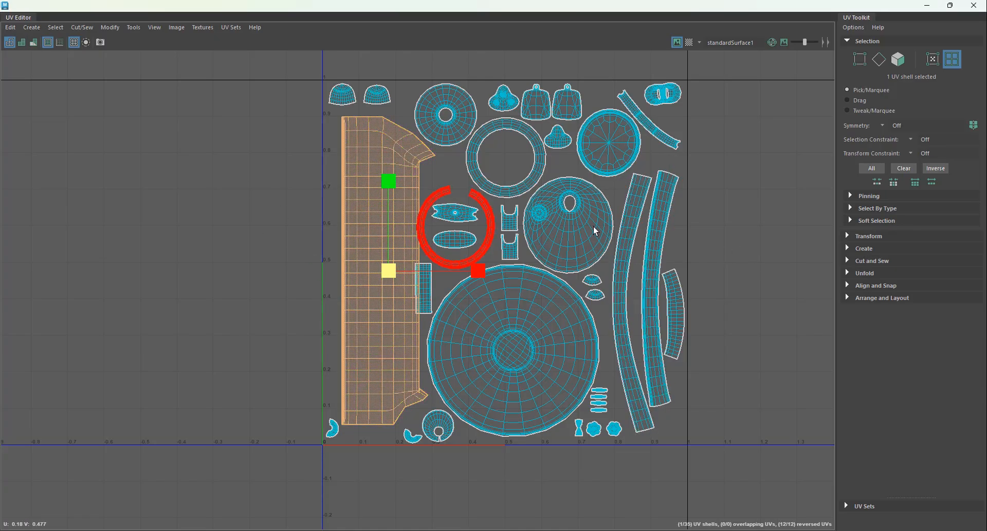
Step: Straighten the three narrow curved strip shells near the tile's right edge and rotate the small diagonal strip upright
left_click(622, 237)
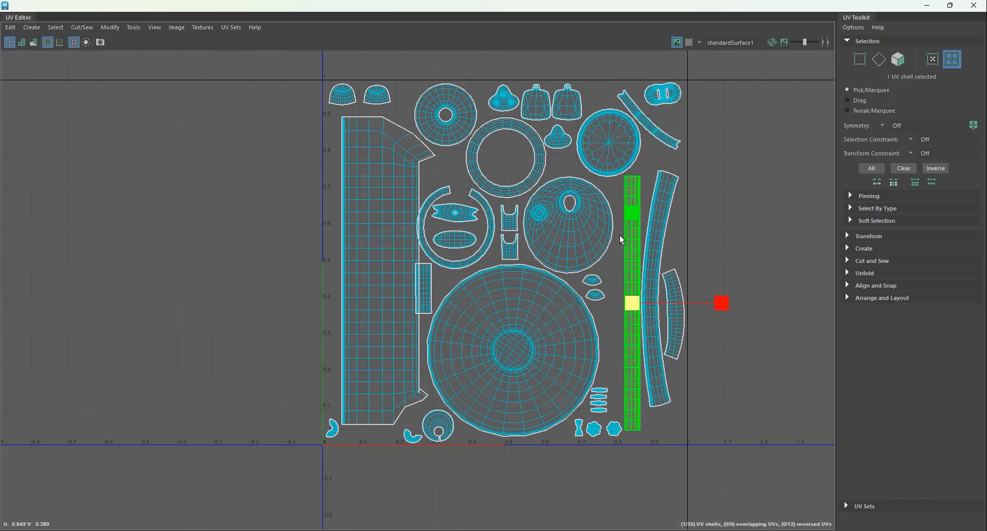
left_click(652, 266)
key("g")
left_click(658, 140)
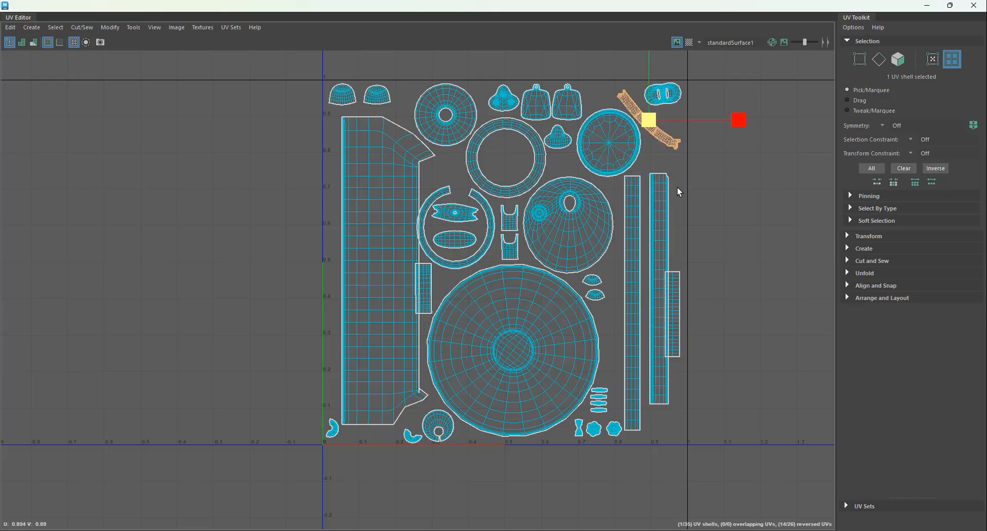
key("e")
left_click_drag(708, 187, 647, 210)
Step: Straighten the UVs of the two small half-moon shells just above the large disc shell
left_click(431, 285)
left_click(511, 224)
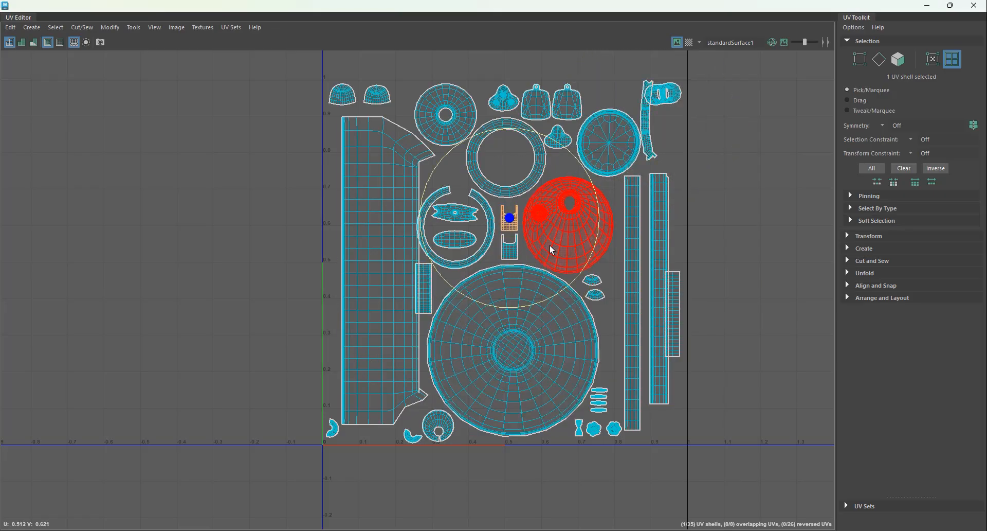
left_click(592, 280)
left_click(595, 296)
scroll(620, 327, "up", 4)
left_click(572, 244)
key("g")
left_click(577, 269)
key("g")
left_click(436, 340)
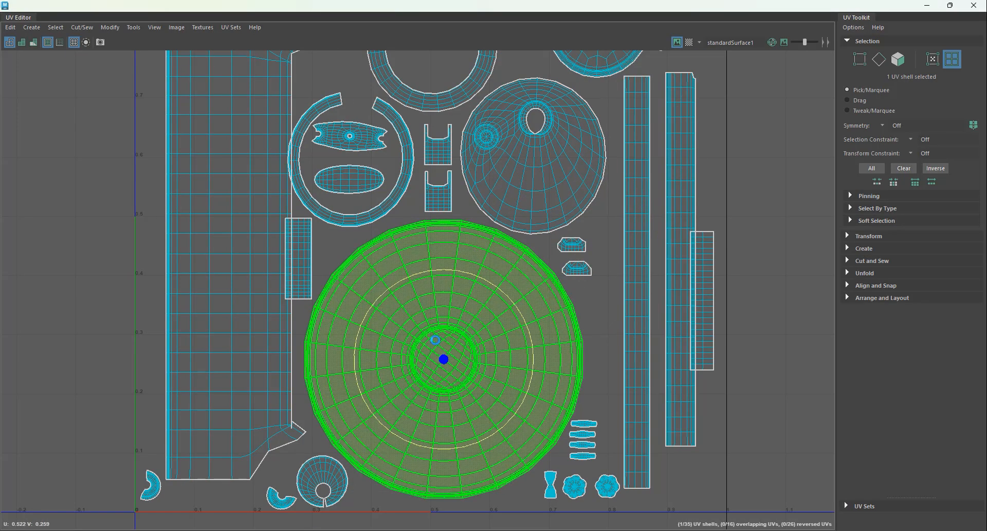
Step: Straighten the UVs of the two elongated plate shells inside the open ring shell
scroll(320, 478, "down", 1)
middle_click_drag(423, 493, 556, 361, "alt")
scroll(556, 360, "up", 1)
left_click(281, 359)
left_click(409, 368)
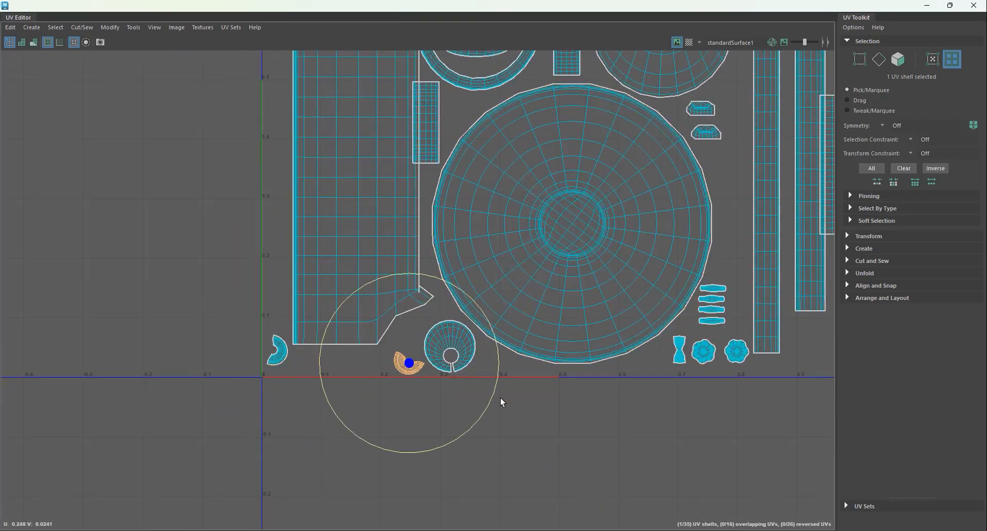
right_click_drag(707, 356, 759, 507)
middle_click_drag(724, 390, 627, 364, "alt")
scroll(628, 364, "up", 2)
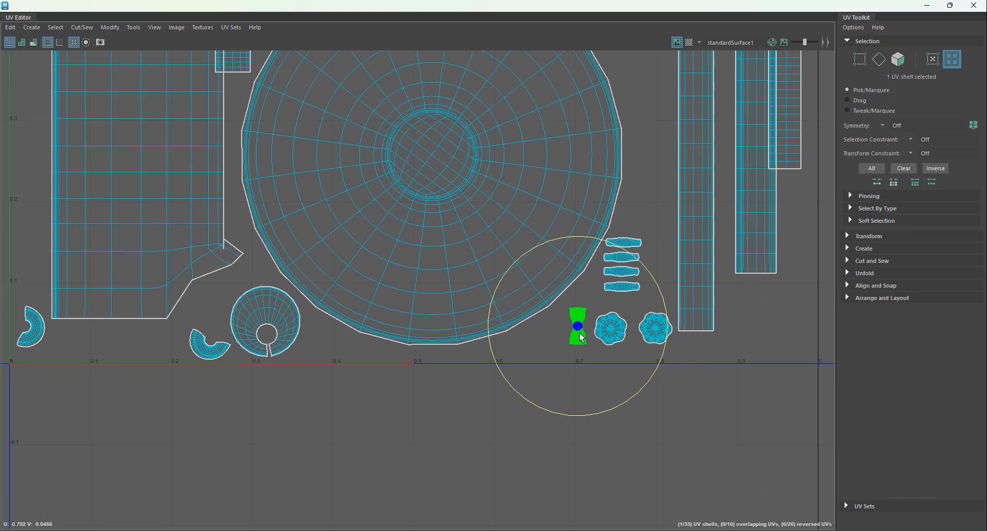
scroll(581, 336, "down", 8)
left_click_drag(257, 93, 663, 491)
Step: Move the straightened large strip shell left so it clears the small rectangular shell
left_click(353, 304)
key("w")
left_click_drag(437, 305, 429, 305)
scroll(338, 343, "up", 1)
Step: Move the two small crescent shells into the gap above the open ring and rotate them to sit side by side
left_click(283, 470)
left_click_drag(281, 471, 391, 192)
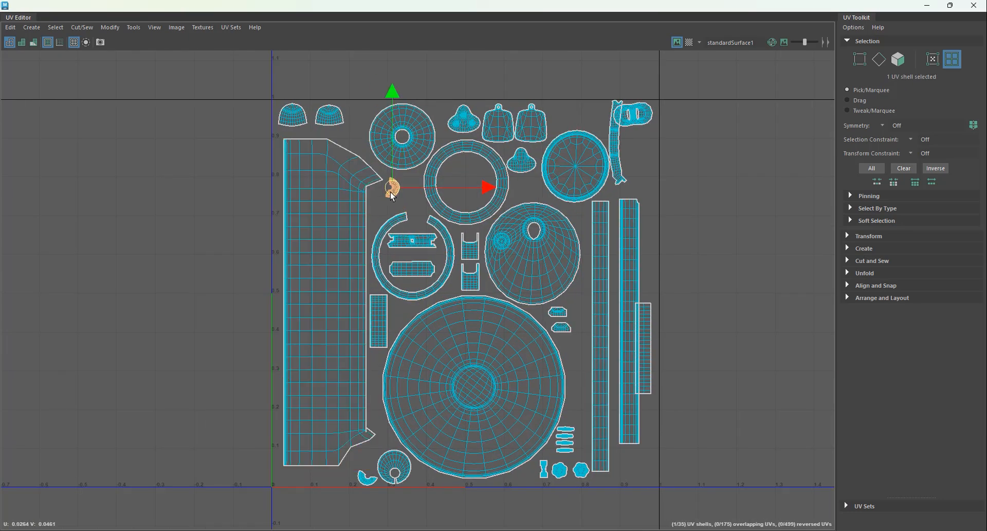
scroll(445, 271, "up", 1)
key("e")
left_click_drag(445, 250, 338, 235)
left_click(360, 495)
left_click_drag(361, 495, 377, 189)
left_click(390, 185)
left_click(375, 207)
left_click(400, 182)
left_click(410, 202)
Step: Space out the trefoil and tag shells along the tile's upper edge and move the small irregular strip to the right edge
left_click(465, 107)
left_click_drag(466, 106, 458, 106)
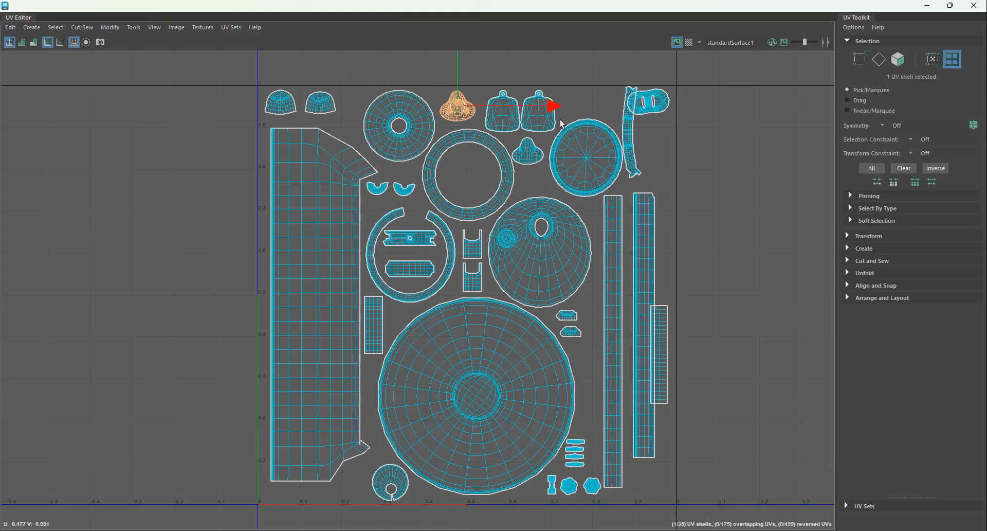
left_click(539, 111)
left_click_drag(539, 111, 542, 111)
left_click(629, 134)
left_click_drag(632, 133, 664, 163)
Step: Rotate the oval shell with two slots level and move it left, clear of the small irregular strip
left_click(658, 103)
key("e")
left_click_drag(733, 128, 727, 140)
key("w")
left_click_drag(651, 107, 629, 111)
Step: Space out the straight strips at the tile's right edge and recentre the notched plate shell inside the open ring
left_click(667, 326)
scroll(587, 257, "up", 4)
left_click(535, 286)
middle_click_drag(352, 393, 475, 281, "alt")
scroll(424, 303, "up", 2)
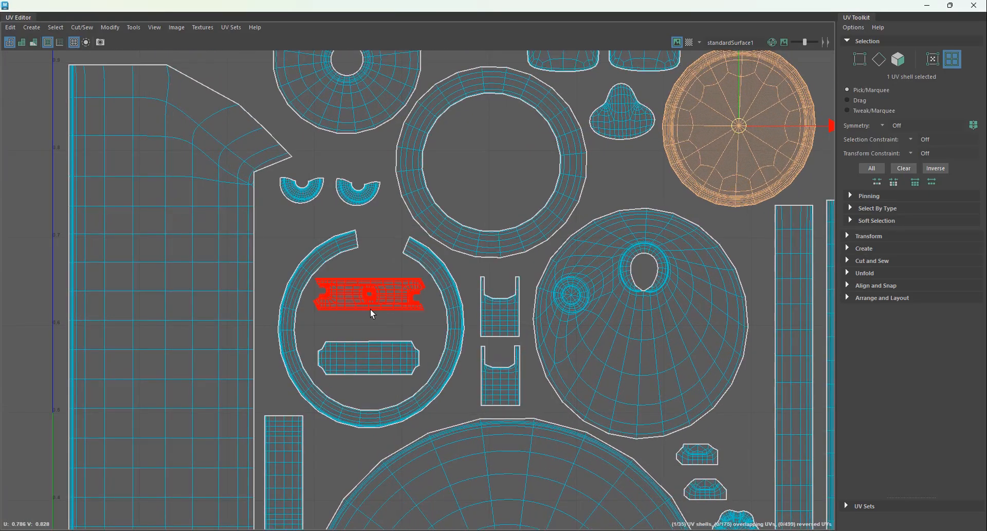
left_click(370, 309)
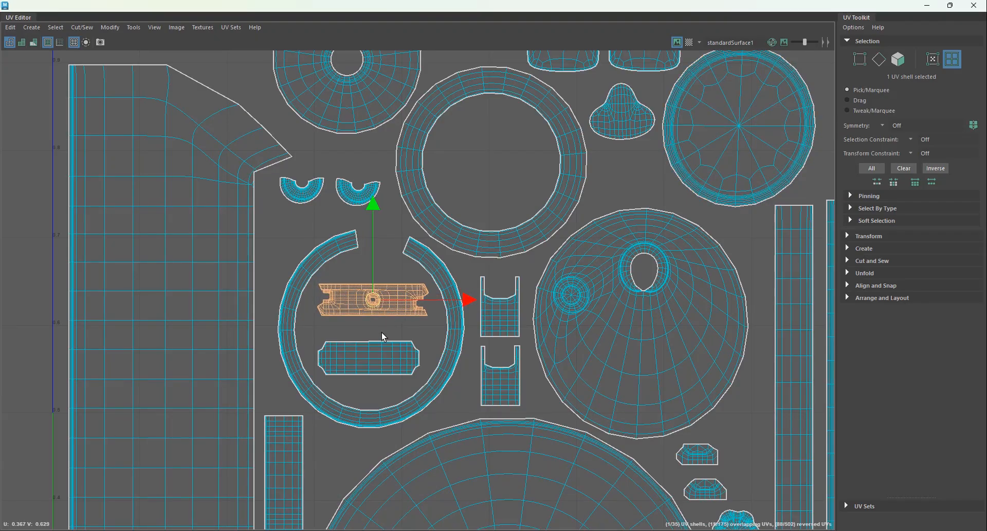
left_click(395, 357)
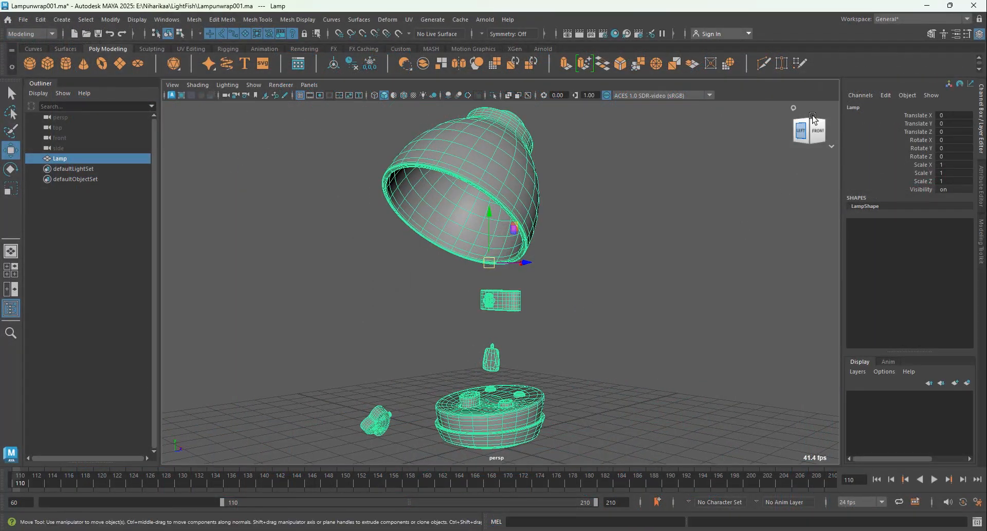
Step: Apply a Checker texture to the colour of the lamp's standardSurface1 material and display textures in the viewport
left_click(982, 183)
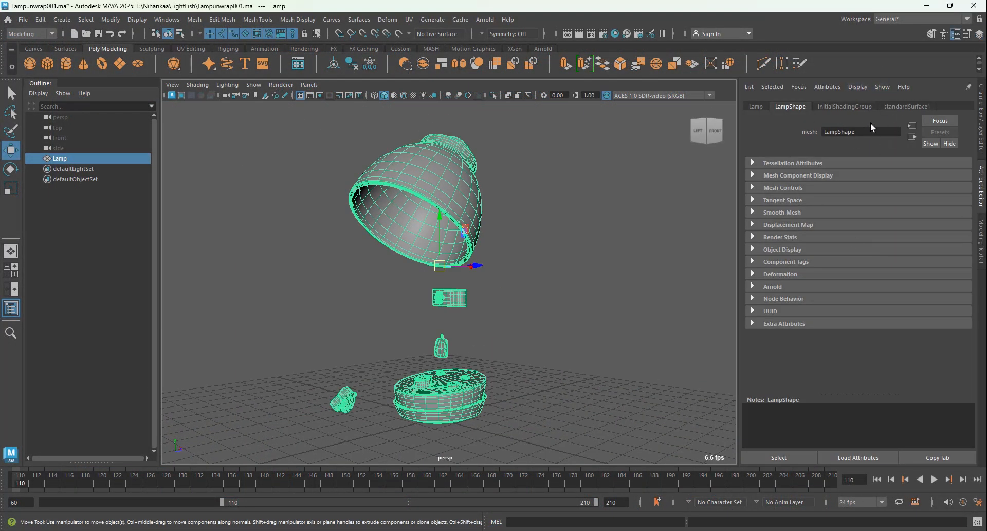
left_click(908, 106)
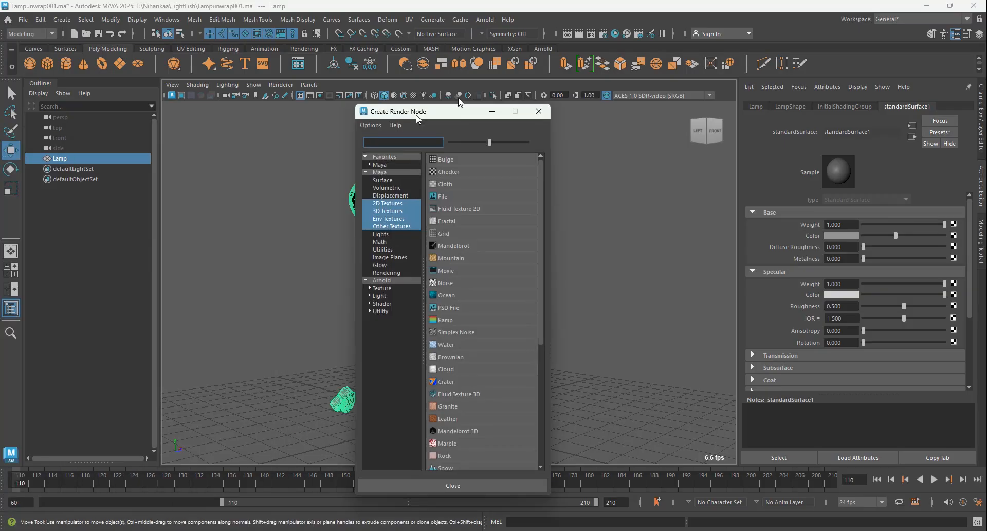
left_click_drag(417, 113, 584, 105)
left_click(615, 164)
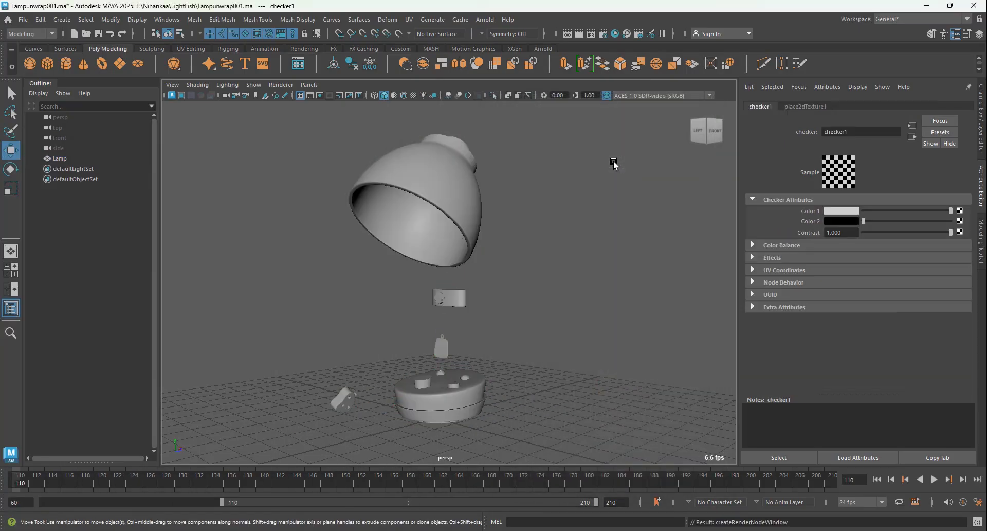
key("6")
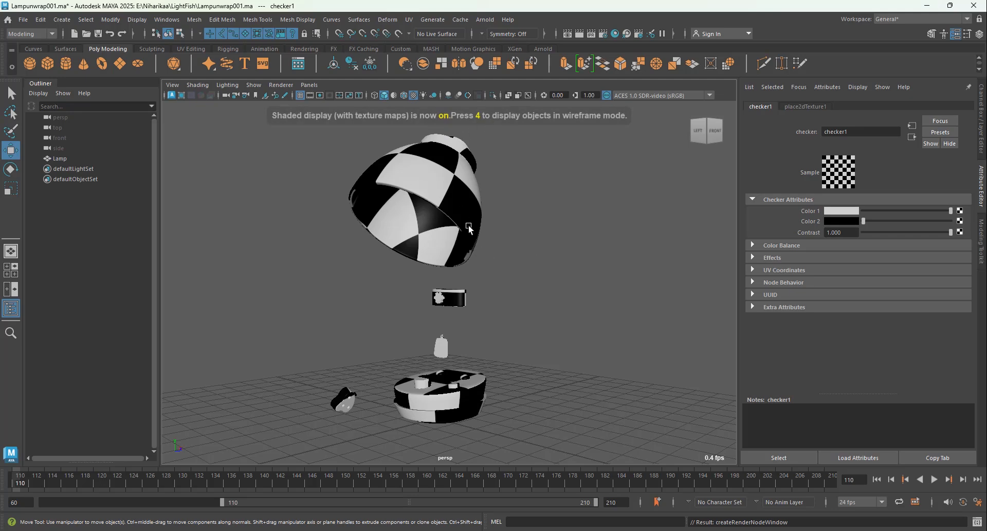
left_click_drag(474, 228, 453, 210, "alt")
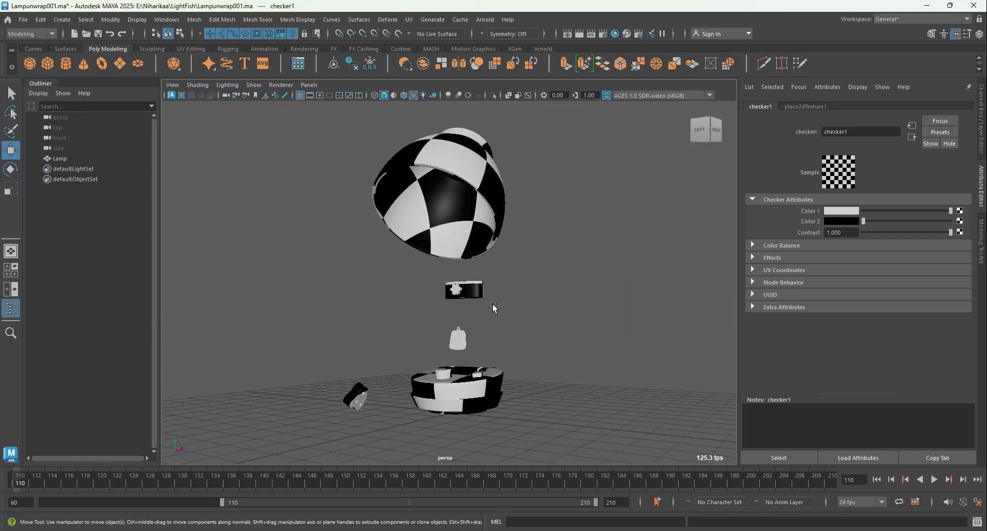
left_click_drag(493, 307, 489, 319, "alt")
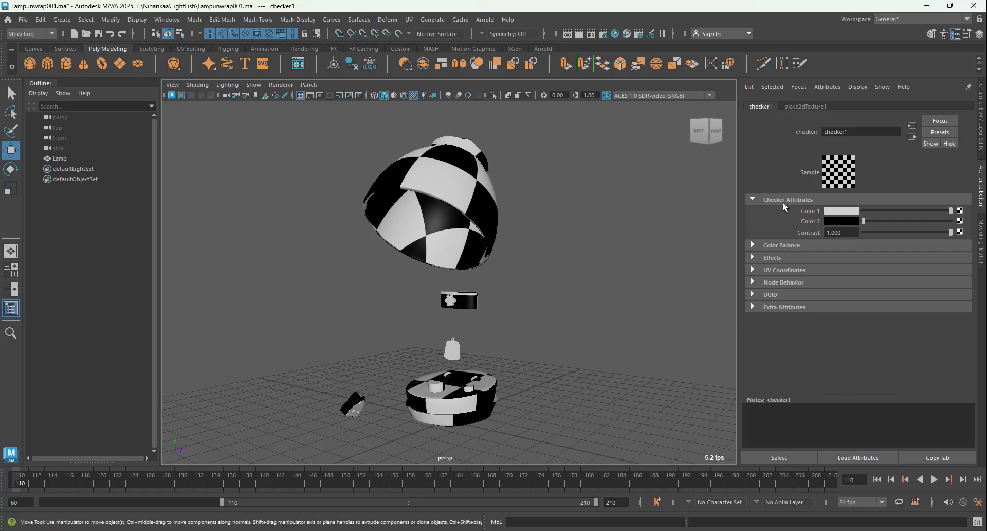
Step: Set the checker texture's Repeat UV to 10 by 10
left_click(806, 107)
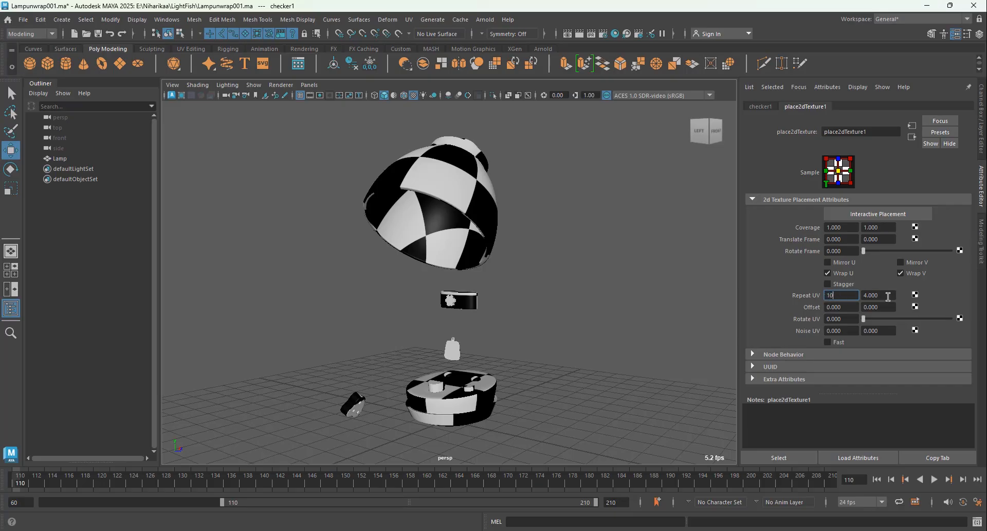
type("10")
key("Tab")
type("10")
key("Return")
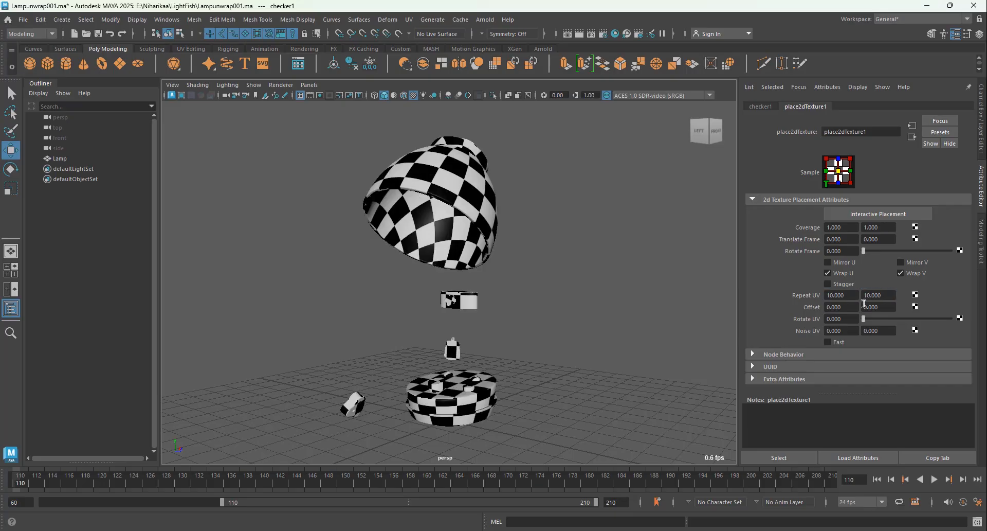
Step: Examine the checker squares on the lampshade, its collar and cap from several sides for stretching
left_click_drag(503, 304, 388, 329, "alt")
scroll(381, 314, "up", 5)
middle_click_drag(373, 309, 515, 342, "alt")
scroll(428, 266, "up", 3)
scroll(458, 237, "up", 2)
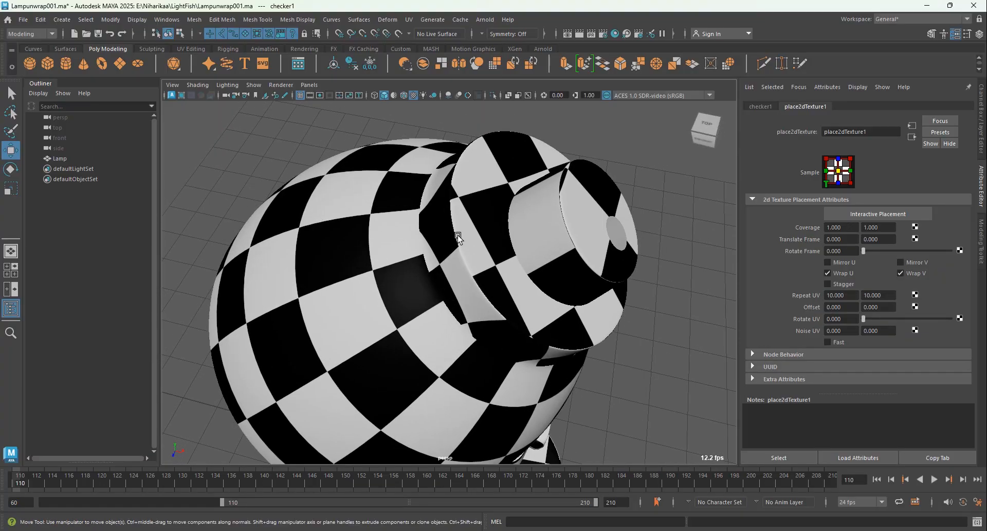
scroll(486, 292, "down", 6)
left_click_drag(507, 306, 470, 269, "alt")
middle_click_drag(468, 252, 496, 329, "alt")
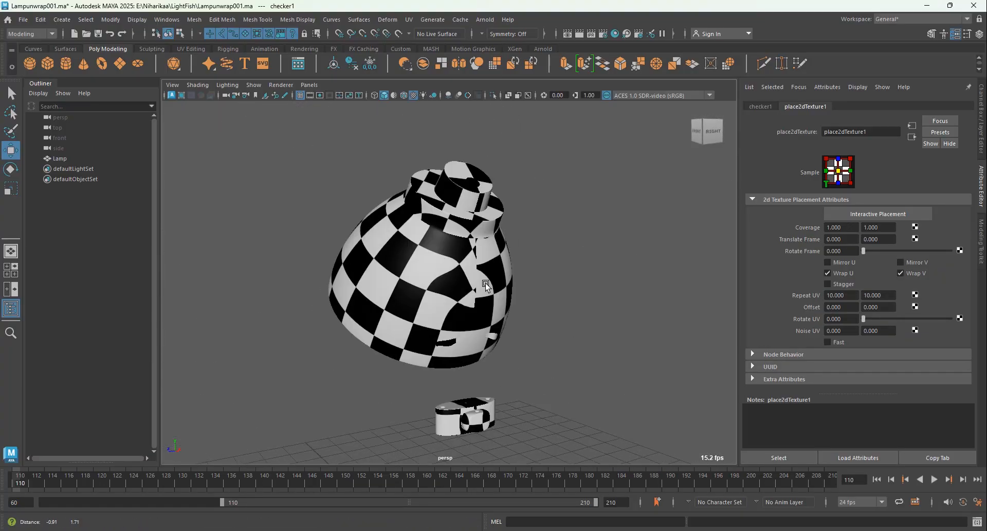
left_click_drag(520, 337, 560, 341, "alt")
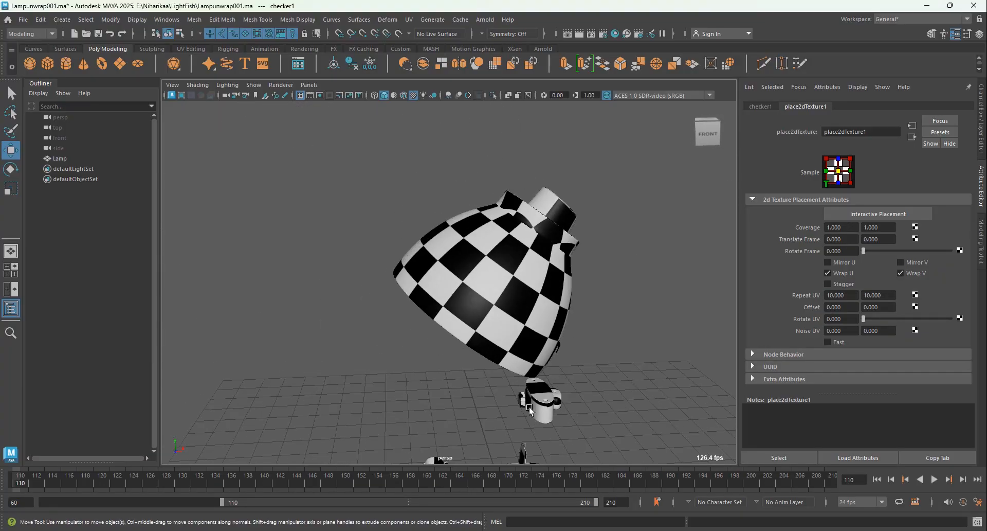
middle_click_drag(535, 414, 517, 287, "alt")
left_click_drag(517, 286, 514, 309, "alt")
Step: Select the lamp, open it in the UV Editor and turn on the checker map display
left_click(517, 216)
left_click(409, 20)
left_click(425, 37)
left_click_drag(557, 100, 453, 2)
middle_click_drag(412, 175, 486, 204, "alt")
left_click(678, 43)
left_click(687, 43)
middle_click_drag(559, 196, 605, 195, "alt")
left_click(687, 42)
Step: Place the UV Editor beside the viewport and examine the checker map around the lampshade's collar
right_click_drag(379, 160, 336, 145)
scroll(568, 237, "down", 1)
middle_click_drag(564, 226, 533, 340, "alt")
left_click_drag(378, 6, 758, 49)
left_click_drag(442, 216, 453, 329, "alt")
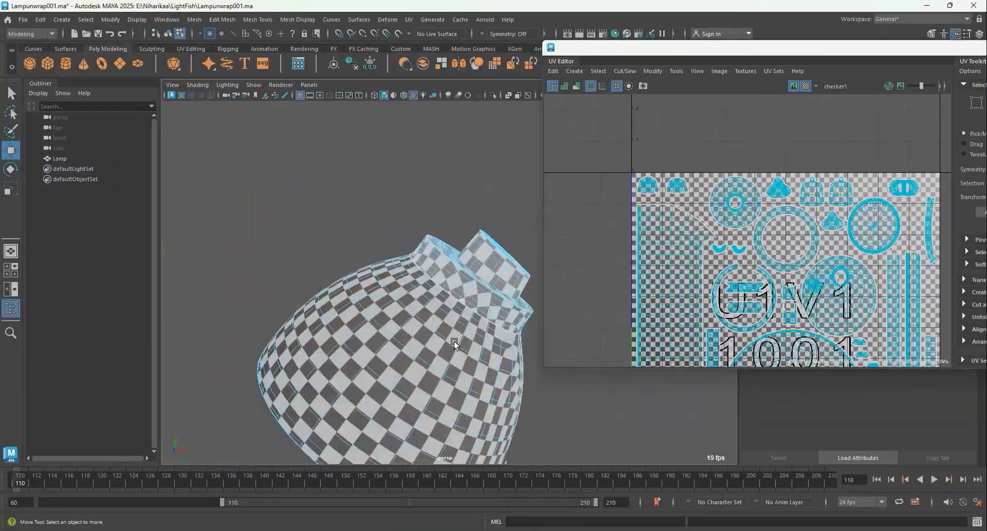
Step: Select the collar's outer band and compare its checker squares with its ring-shaped shell in the UV Editor
scroll(453, 309, "up", 5)
left_click(762, 222)
scroll(781, 249, "up", 5)
left_click(805, 87)
left_click(805, 87)
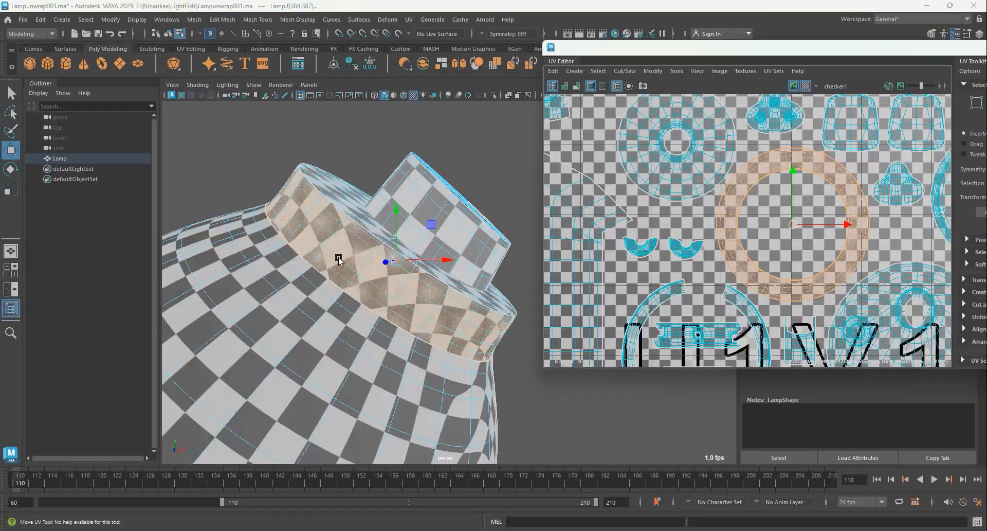
left_click_drag(338, 260, 321, 329, "alt")
right_click_drag(336, 365, 338, 335)
left_click_drag(337, 338, 354, 293, "alt")
Step: Cut a vertical UV seam through the collar's outer band by picking the edges from its lower rim to its upper rim
scroll(424, 331, "up", 5)
left_click_drag(424, 330, 414, 321, "alt")
left_click(400, 368)
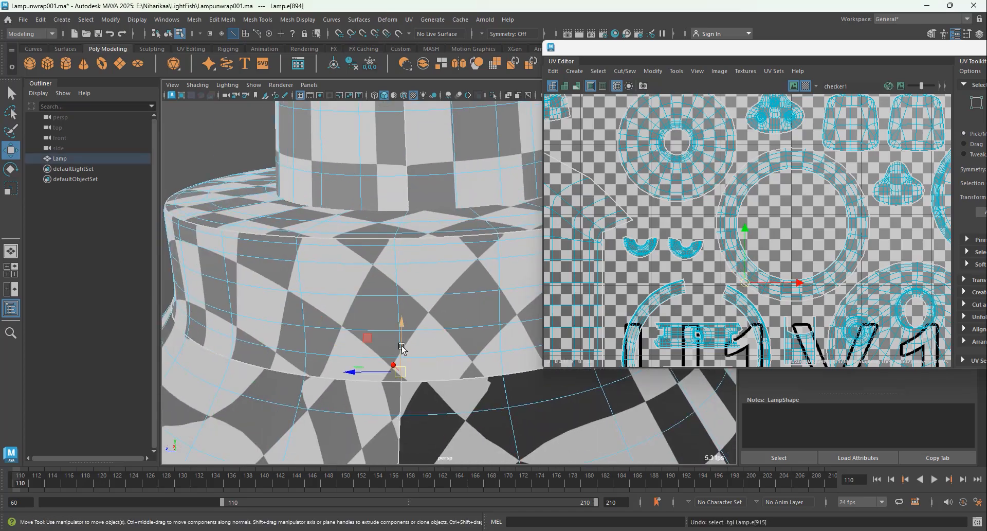
left_click(399, 344, "shift")
left_click(398, 311, "shift")
left_click(395, 280, "shift")
left_click(394, 257, "shift")
scroll(395, 257, "down", 10)
scroll(412, 278, "up", 5)
left_click_drag(412, 278, 421, 308, "alt")
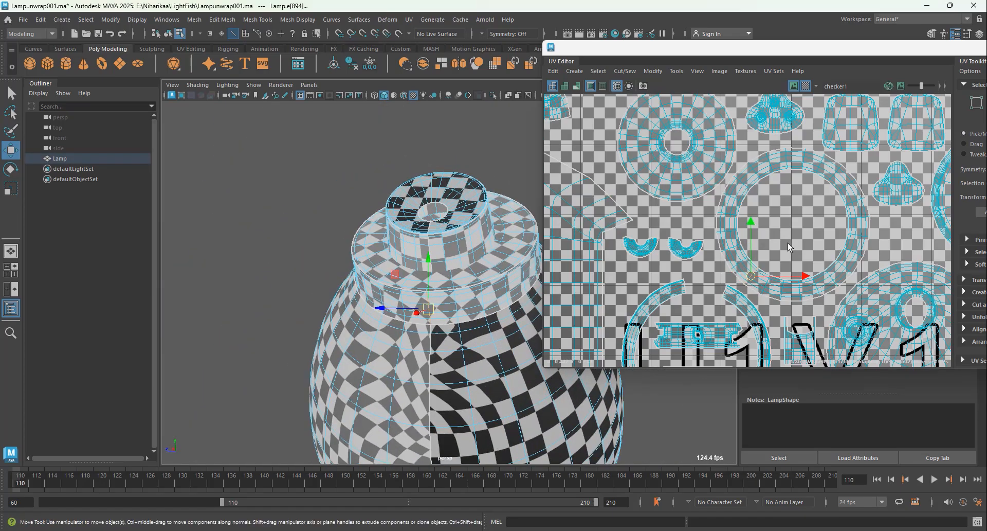
Step: Select the collar band's UV shell and unfold it into an open strip
scroll(782, 267, "up", 3)
right_click_drag(770, 221, 766, 300)
right_click_drag(708, 207, 735, 232)
left_click(709, 211)
key("ctrl+u")
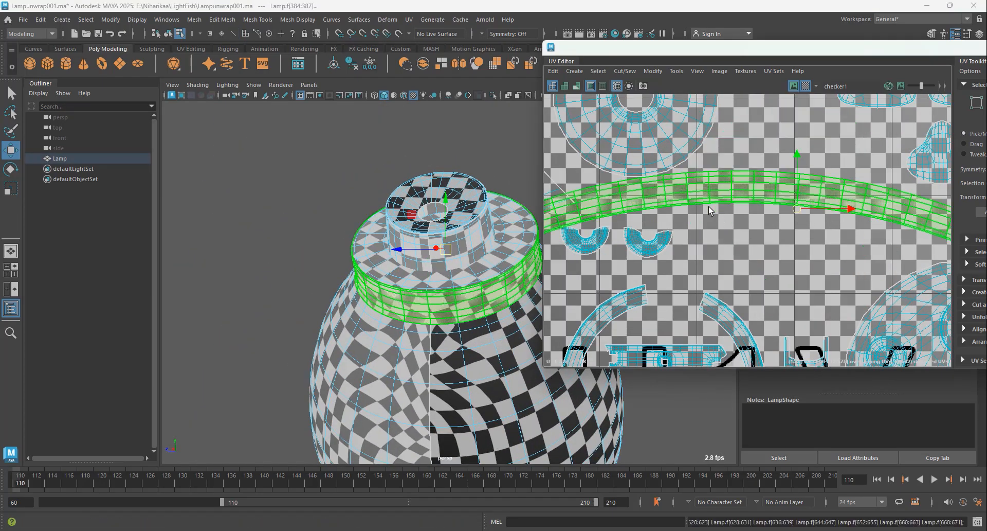
Step: Rotate the collar band's curved strip upright and straighten it
scroll(763, 196, "down", 6)
scroll(758, 262, "up", 1)
middle_click_drag(759, 262, 699, 276, "alt")
key("e")
left_click_drag(768, 222, 700, 249)
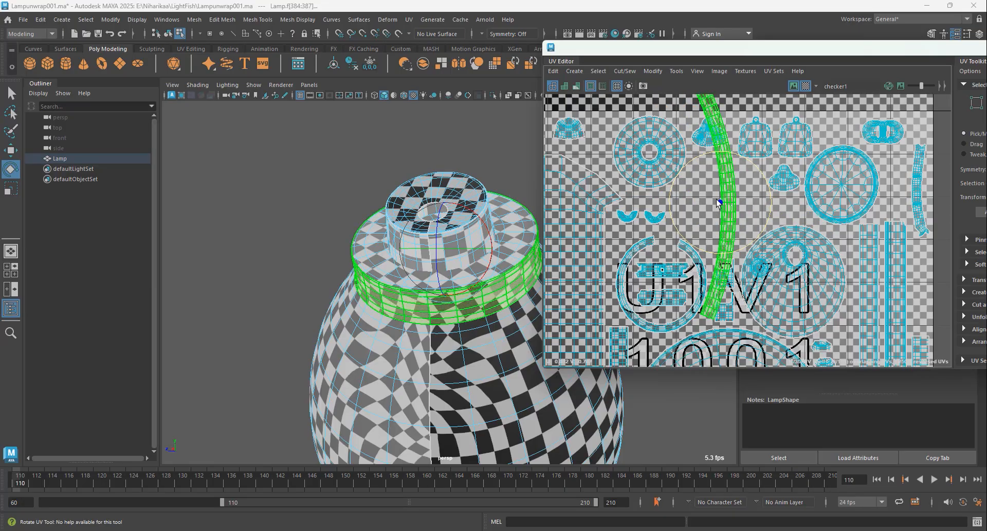
right_click_drag(726, 184, 795, 501)
Step: Examine the checker squares on the collar band, its top ring and the cap against their UV shells
left_click(329, 211)
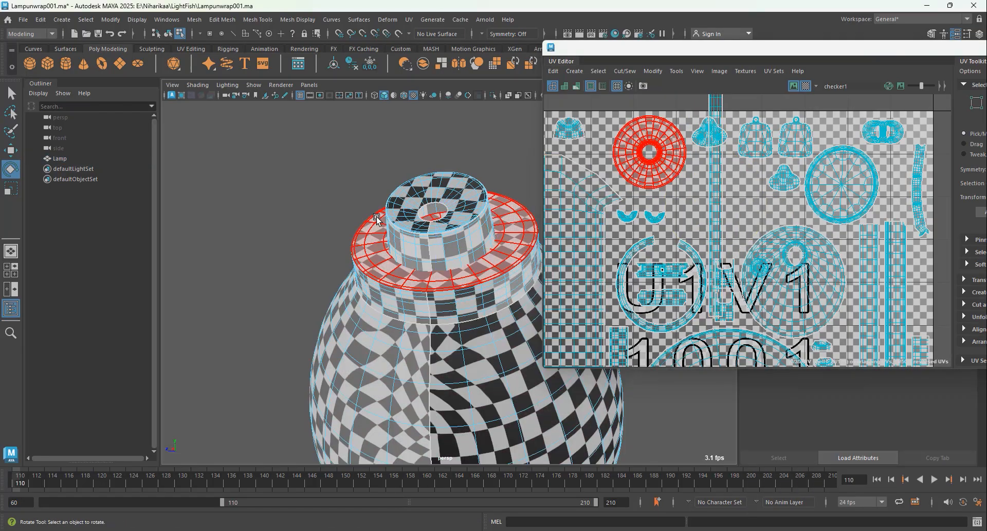
left_click_drag(412, 242, 425, 330, "alt")
left_click(442, 360)
scroll(675, 204, "up", 3)
middle_click_drag(611, 121, 675, 204, "alt")
left_click_drag(473, 369, 507, 329, "alt")
right_click_drag(645, 161, 637, 134)
scroll(448, 247, "up", 3)
left_click_drag(432, 293, 412, 354, "alt")
right_click_drag(476, 191, 478, 231)
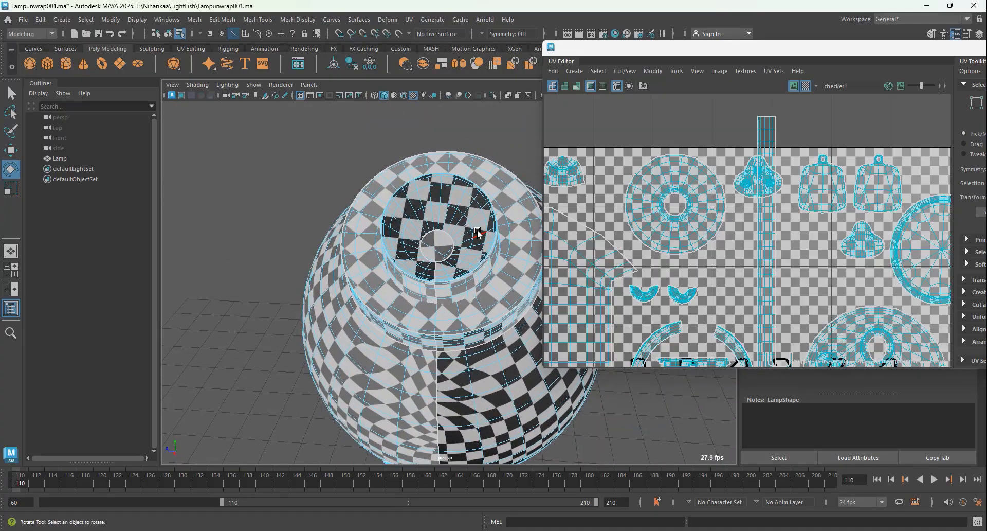
Step: Select the cap's top disc and examine its shell and seam up close in the UV Editor
left_click(478, 232)
scroll(481, 234, "up", 4)
left_click_drag(502, 259, 478, 308, "alt")
double_click(478, 339)
double_click(453, 144)
scroll(698, 245, "down", 5)
scroll(625, 316, "up", 4)
double_click(640, 265)
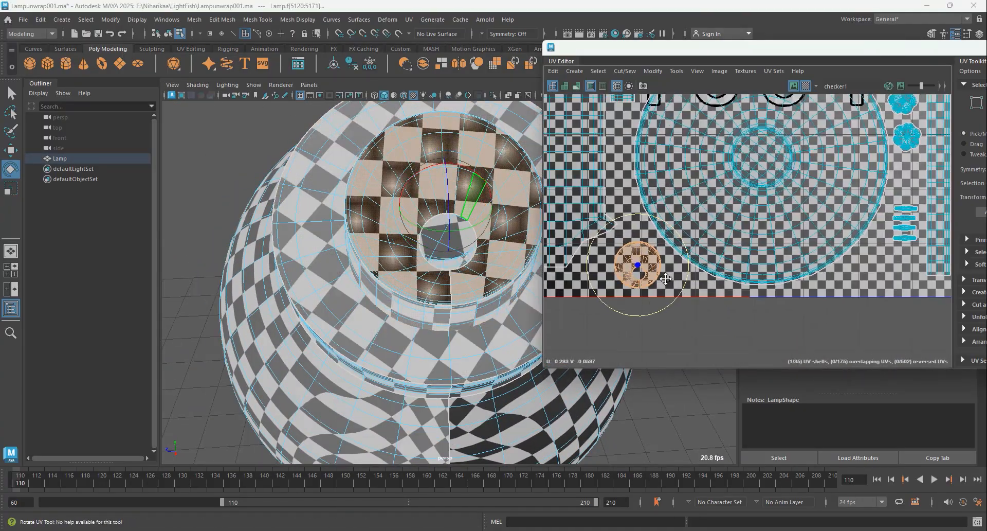
scroll(637, 270, "up", 6)
right_click(659, 163)
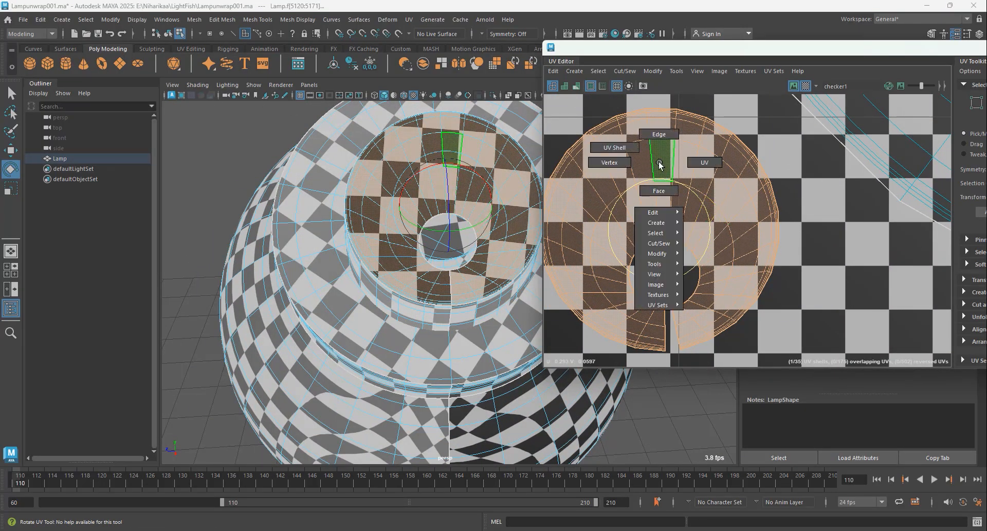
scroll(438, 247, "down", 4)
Step: Recheck the cap disc, clear the selection and examine the whole lampshade's checker pattern
left_click_drag(437, 287, 489, 303, "alt")
double_click(441, 207, "shift")
scroll(712, 239, "down", 1)
scroll(488, 303, "up", 3)
scroll(778, 247, "down", 8)
left_click_drag(777, 247, 561, 331, "alt")
scroll(463, 329, "down", 5)
left_click(509, 349)
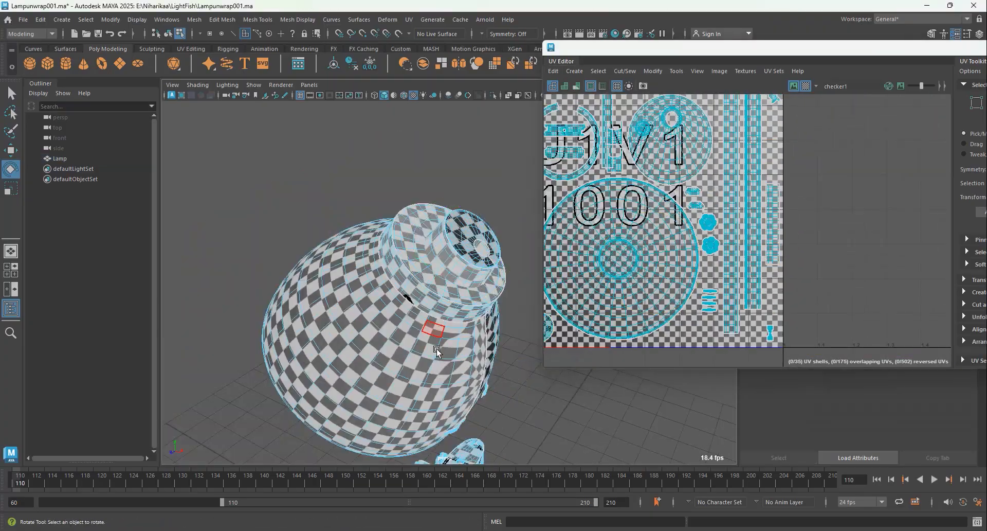
Step: Cut the lampshade's large round shell from its rim toward the centre and unfold it to reduce the checker distortion
left_click_drag(436, 335, 406, 247, "alt")
scroll(360, 239, "up", 2)
double_click(340, 238)
scroll(690, 229, "down", 2)
middle_click_drag(690, 229, 783, 301, "alt")
scroll(783, 301, "up", 3)
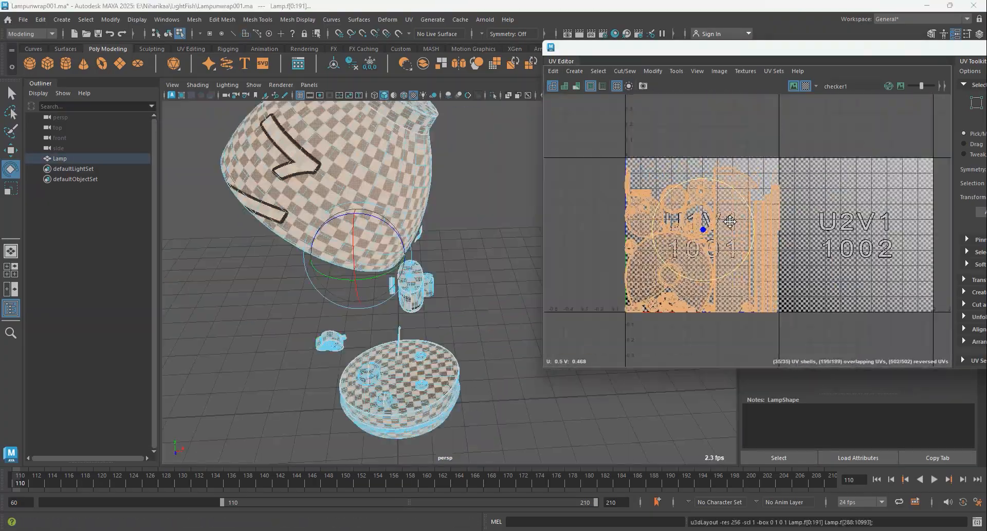
scroll(700, 219, "up", 3)
scroll(675, 211, "down", 5)
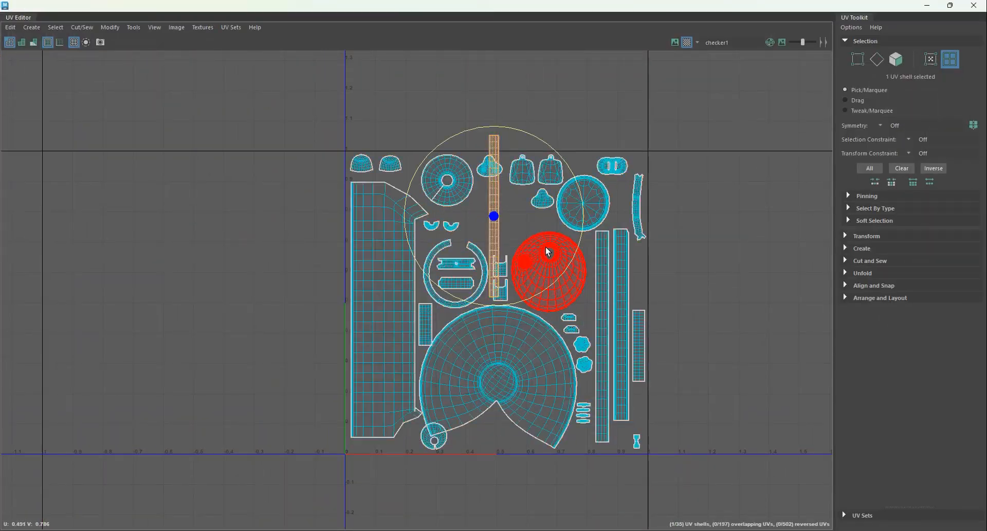
Step: Scale down the straightened collar strip and move it among the neighbouring shells inside the UV tile
key("r")
mouse_move(494, 216)
left_mouse_down()
mouse_move(444, 197)
mouse_move(490, 223)
left_mouse_up()
scroll(480, 208, "up", 3)
key("w")
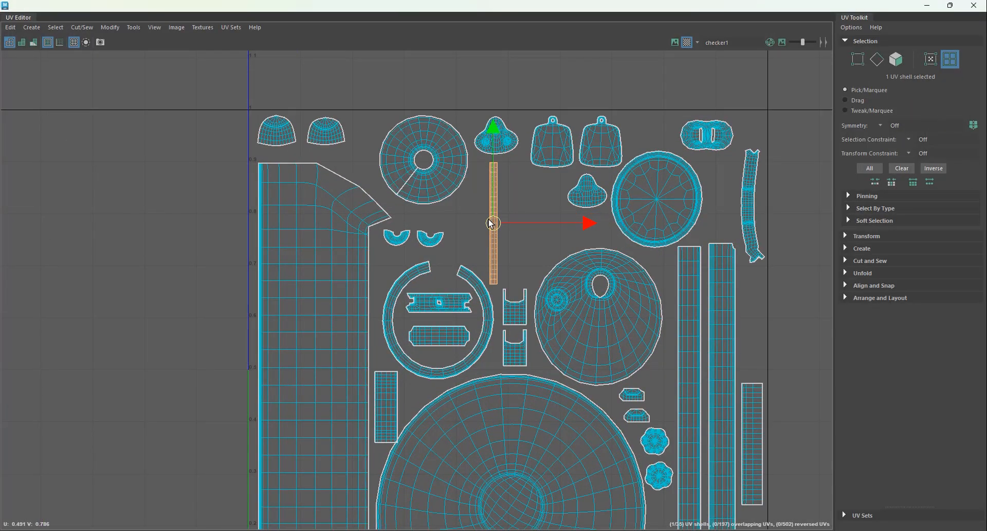
scroll(489, 223, "down", 3)
middle_click_drag(486, 226, 498, 160, "alt")
Step: Select all of the lamp's UV shells and lay them out within the 0–1 tile
scroll(544, 211, "down", 4)
left_click_drag(391, 100, 733, 405)
key("ctrl+l")
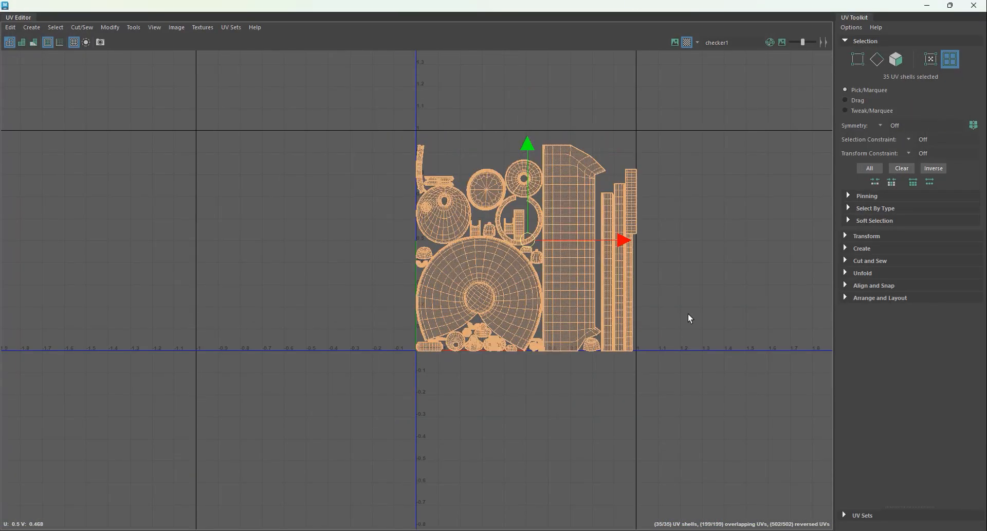
left_click(688, 317)
scroll(492, 131, "up", 4)
Step: Unfold the collar's top ring shell into an open arc and rearrange the shells without overlaps inside the 0–1 tile
left_click(481, 309)
scroll(523, 267, "up", 2)
left_click(537, 252)
left_click_drag(538, 252, 402, 123)
left_click(482, 265)
left_click_drag(483, 265, 395, 151)
left_click(371, 170)
middle_click_drag(397, 192, 453, 290, "alt")
scroll(452, 290, "up", 4)
left_click_drag(411, 253, 416, 246)
middle_click_drag(504, 458, 463, 209, "alt")
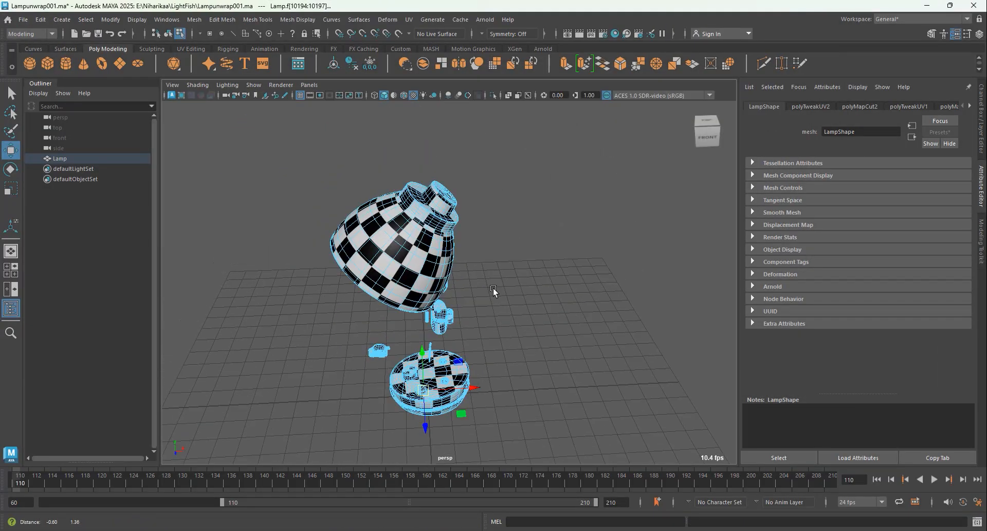
left_click_drag(494, 292, 555, 312, "alt")
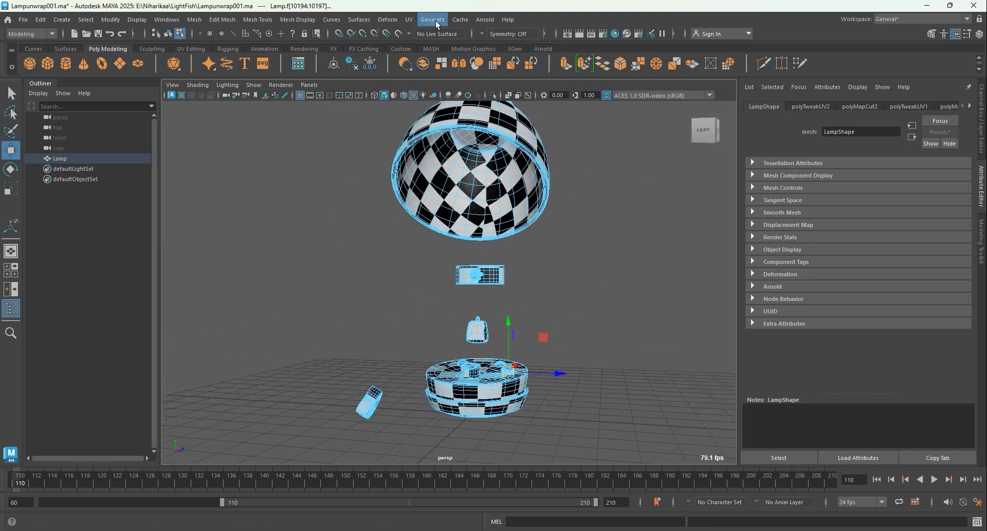
Step: Reopen the UV Editor beside the viewport and turn on the checker map display
left_click(409, 20)
left_click(426, 38)
left_click_drag(747, 55, 762, 33)
left_click(793, 72)
left_click(792, 71)
left_click(506, 257)
Step: Select the lamp and examine the checker squares on the lampshade and base from different distances
middle_click_drag(502, 226, 441, 277, "alt")
right_click_drag(409, 148, 449, 121)
scroll(442, 221, "down", 3)
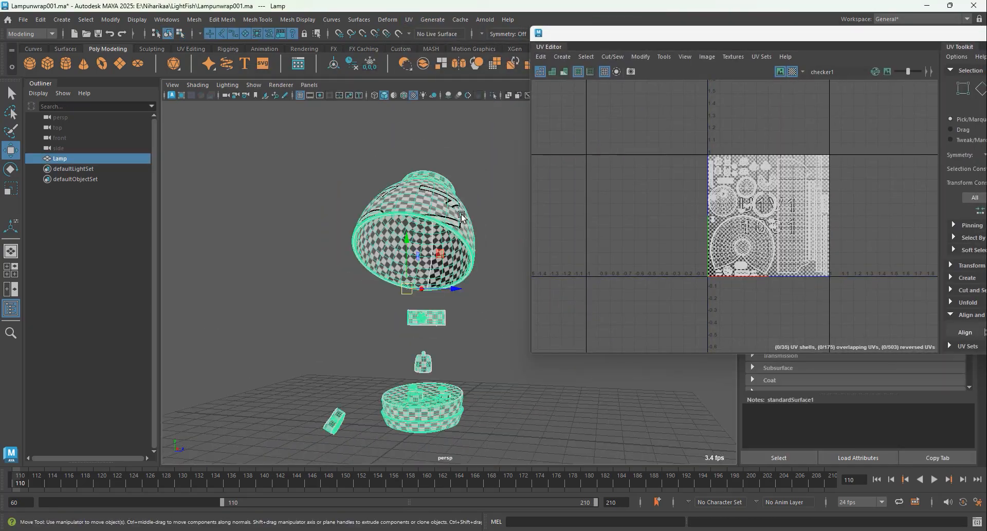
scroll(328, 269, "up", 4)
left_click_drag(442, 267, 429, 313, "alt")
scroll(329, 269, "down", 4)
scroll(428, 315, "up", 5)
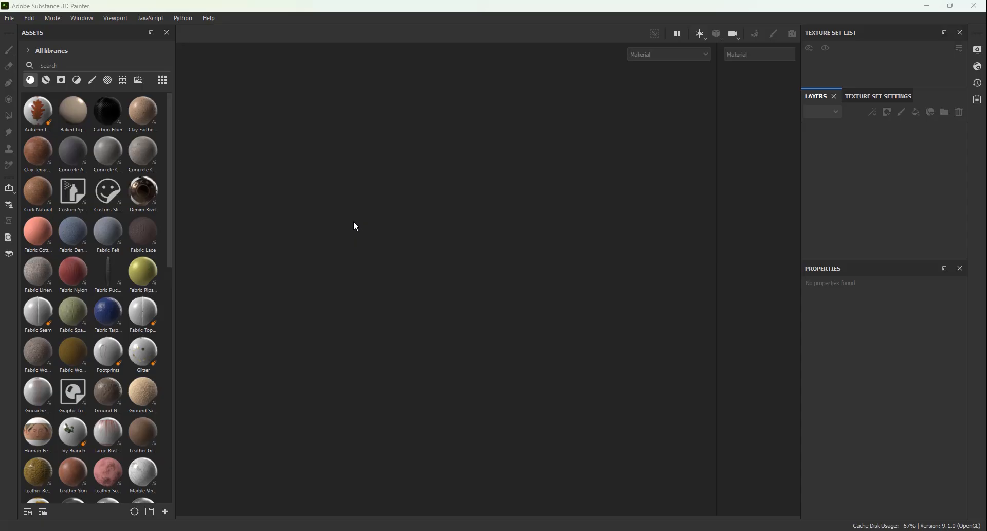
Step: Switch to Substance 3D Painter and create a project from TextLamp01.fbx with the ASM - PBR Metallic Roughness template at 2048 resolution
left_click(14, 20)
left_click(17, 28)
left_click(586, 155)
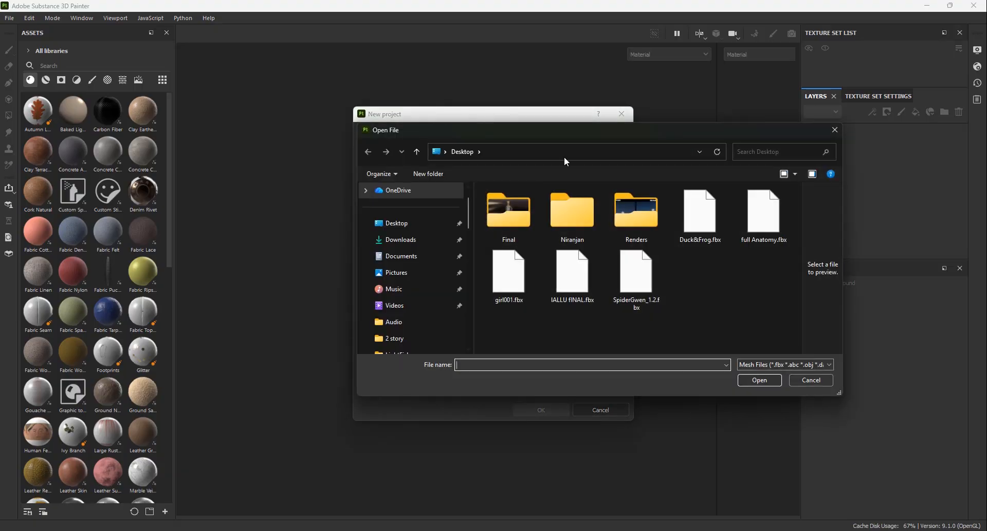
left_click(434, 225)
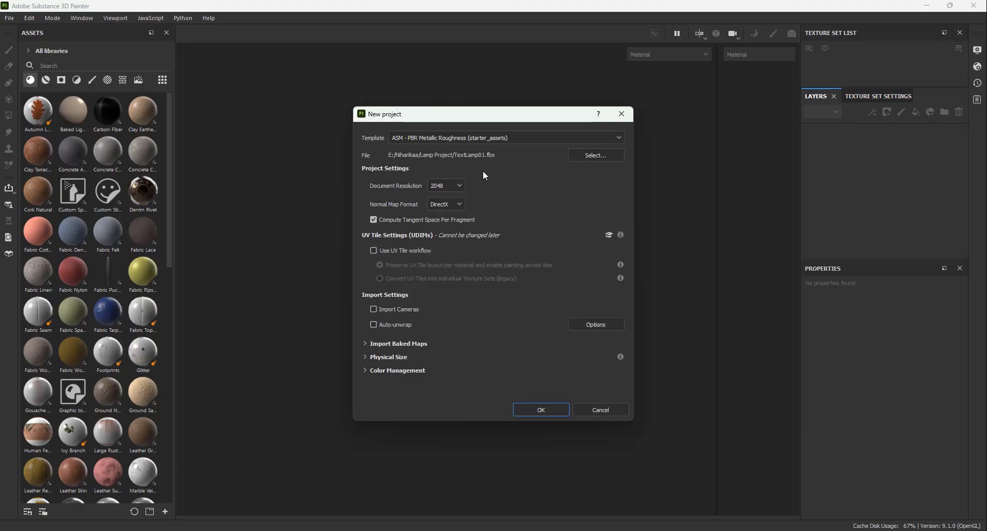
left_click(547, 410)
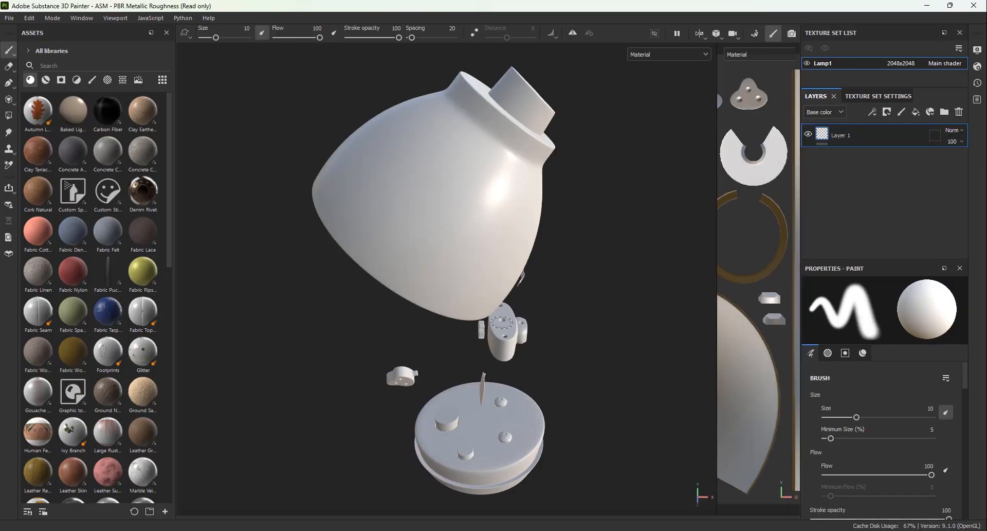
Step: Bake the Normal, World space normal, ID, Ambient occlusion, Curvature, Position and Thickness maps for Lamp1 and return to painting mode
scroll(568, 256, "down", 3)
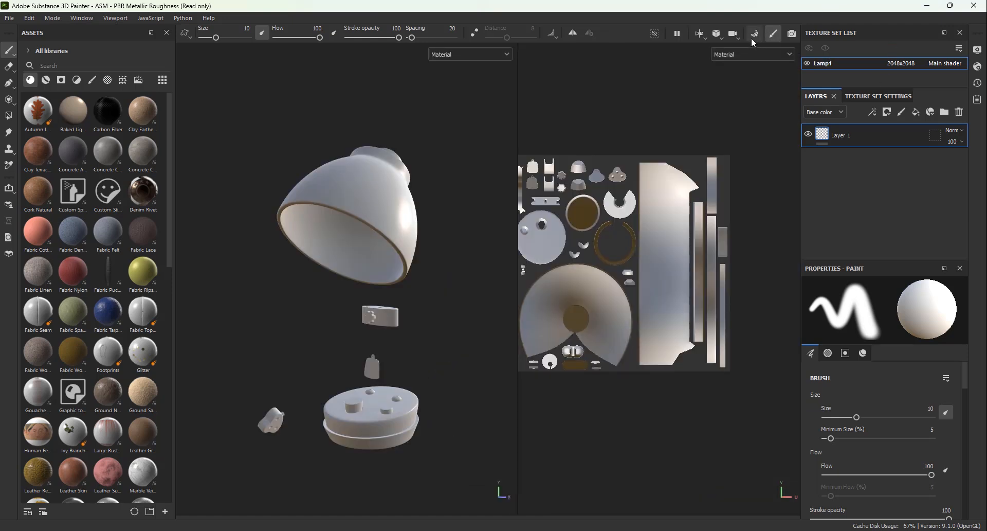
left_click(753, 35)
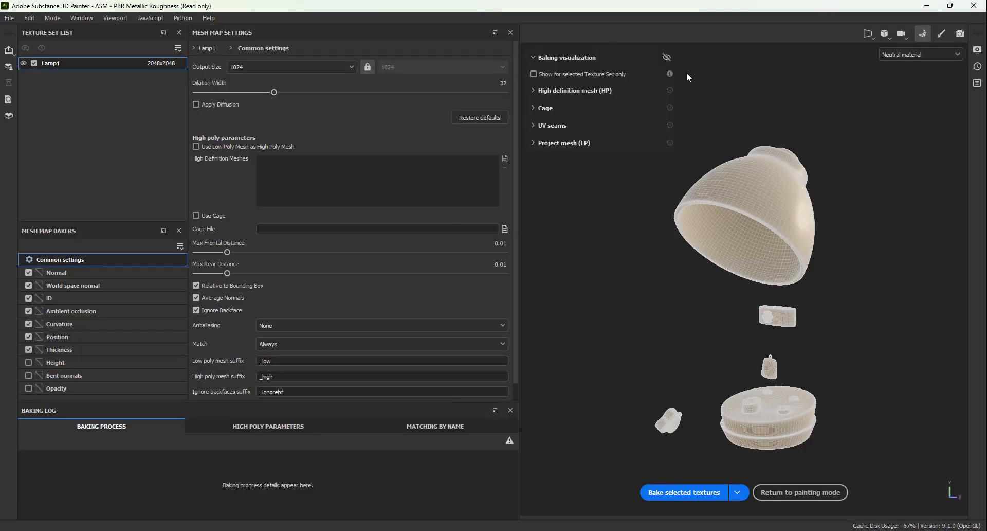
left_click(53, 301)
left_click(60, 272)
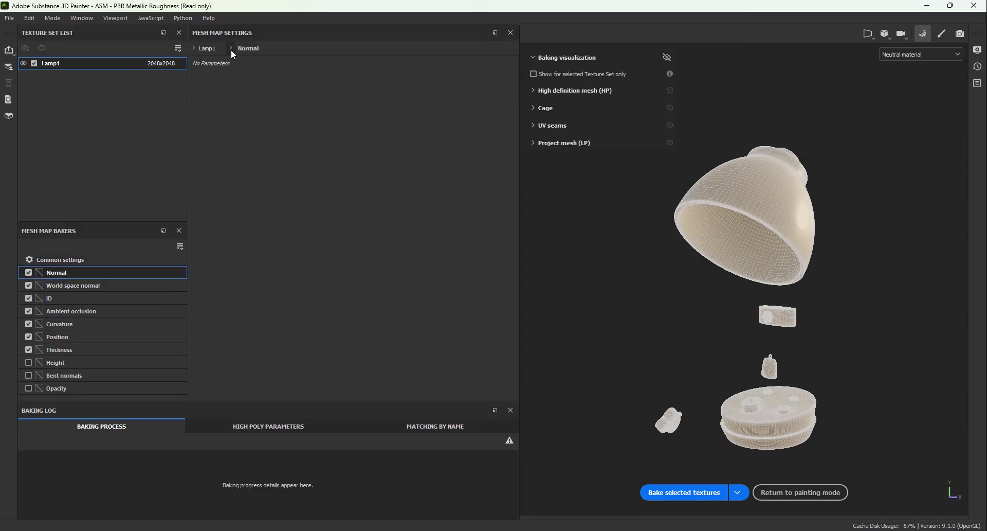
left_click(57, 302)
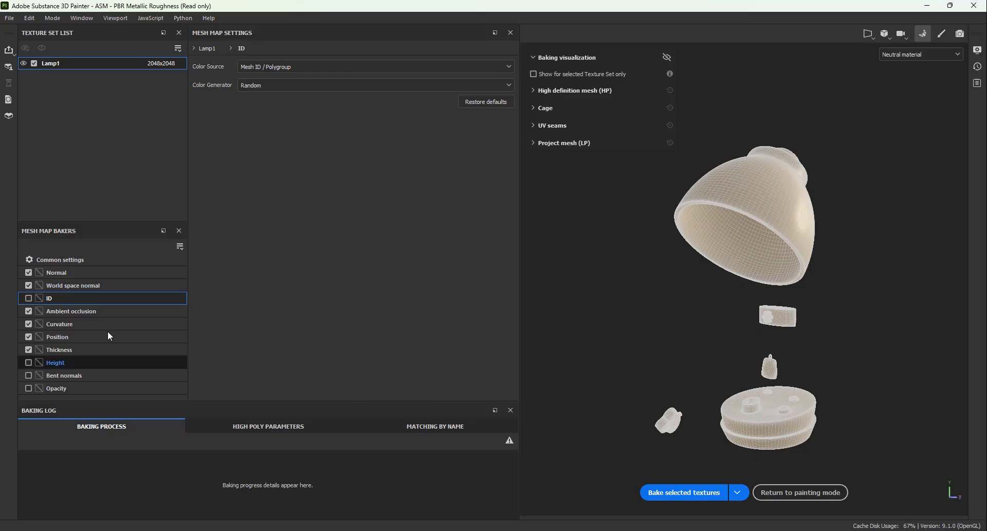
left_click(28, 297)
left_click(683, 497)
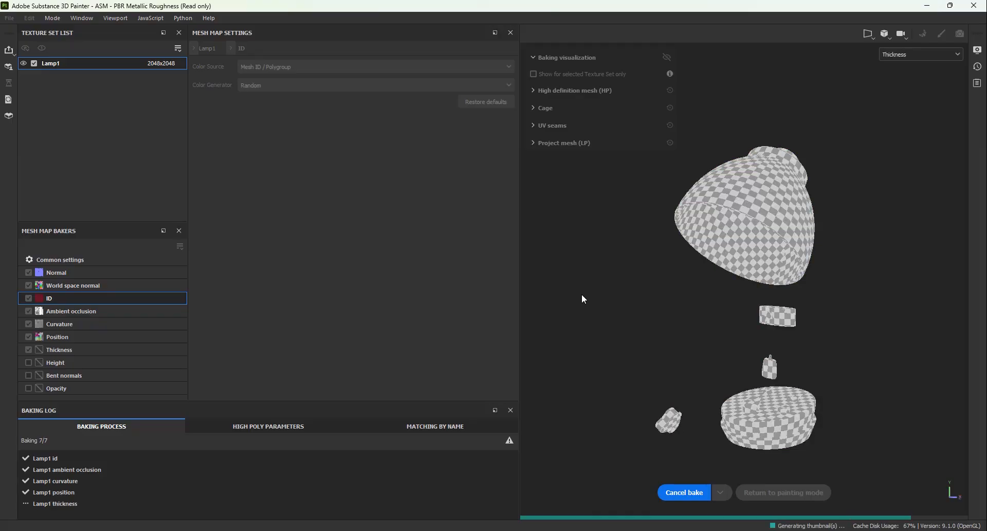
left_click(787, 497)
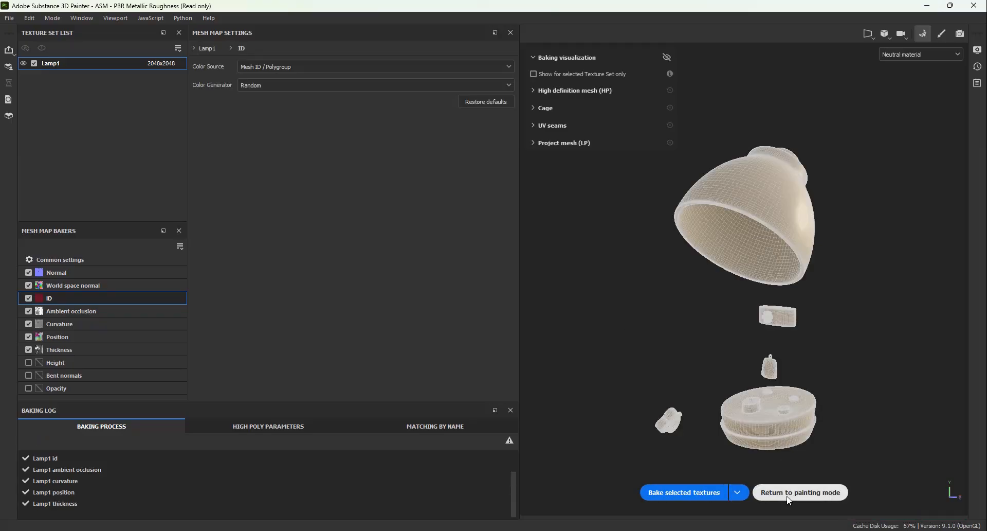
Step: Rename Layer 1 as Base Blue
left_click_drag(386, 255, 299, 268, "alt")
middle_click_drag(299, 268, 289, 299, "alt")
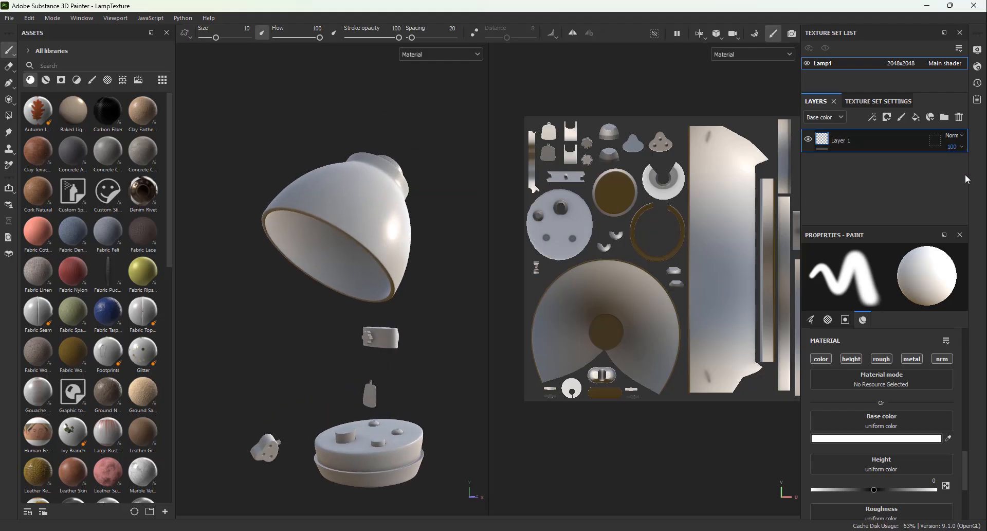
double_click(852, 145)
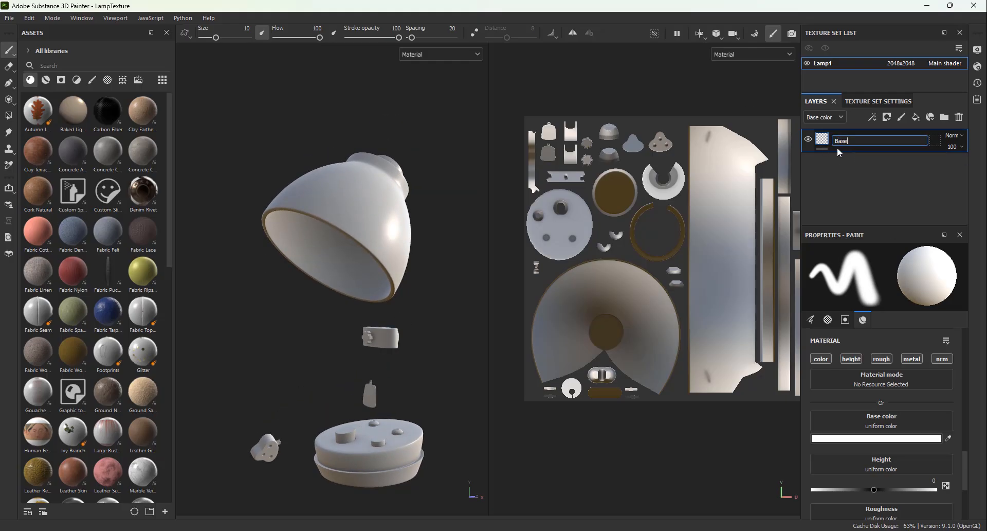
type("Base Blue")
key("Return")
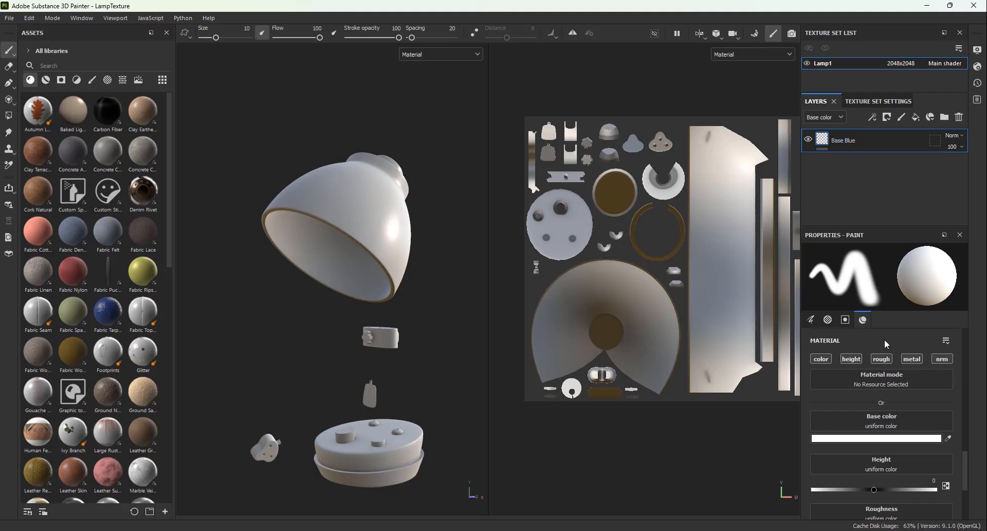
Step: Keep only the color channel active in the paint material and set its base color to dark blue
scroll(887, 354, "down", 3)
scroll(920, 360, "up", 4)
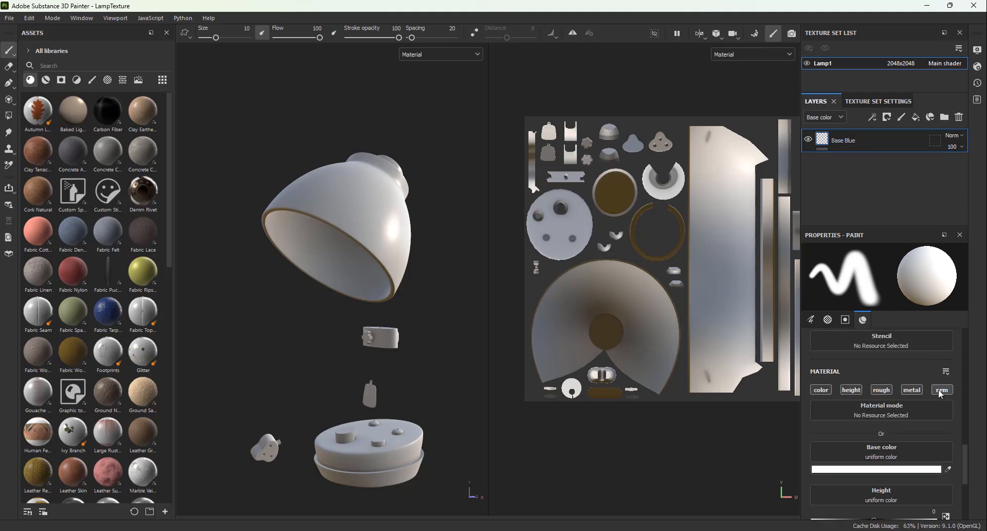
scroll(888, 427, "down", 2)
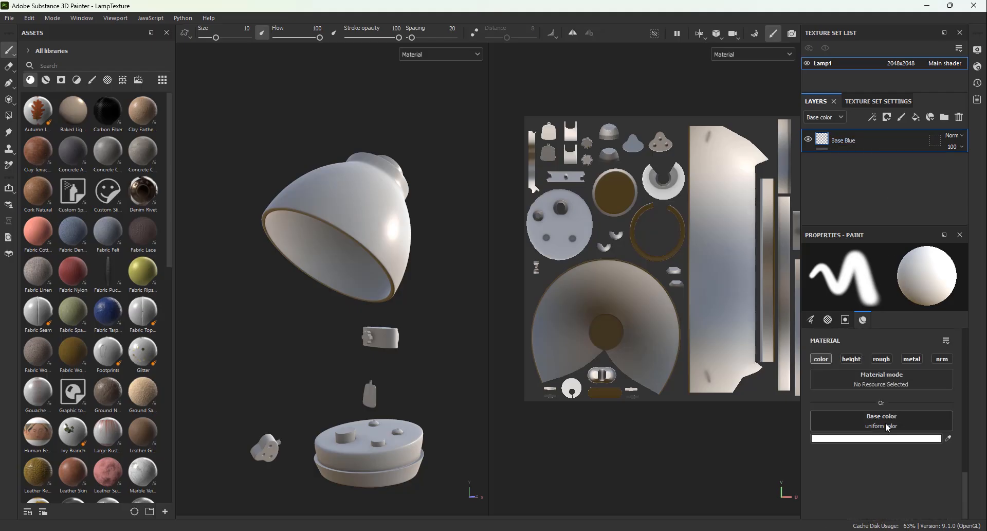
Step: Add a black mask to the layer and switch back to editing the layer's content
right_click(859, 140)
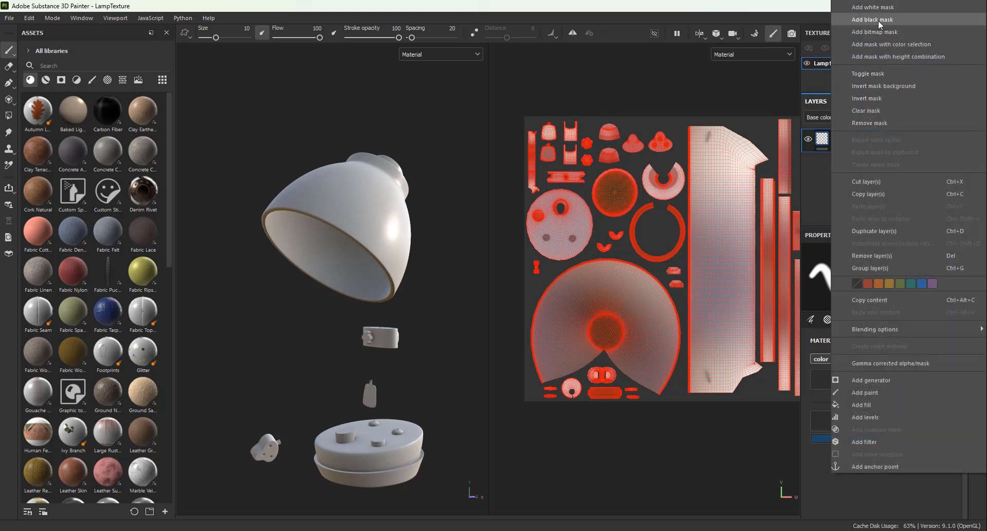
left_click(878, 20)
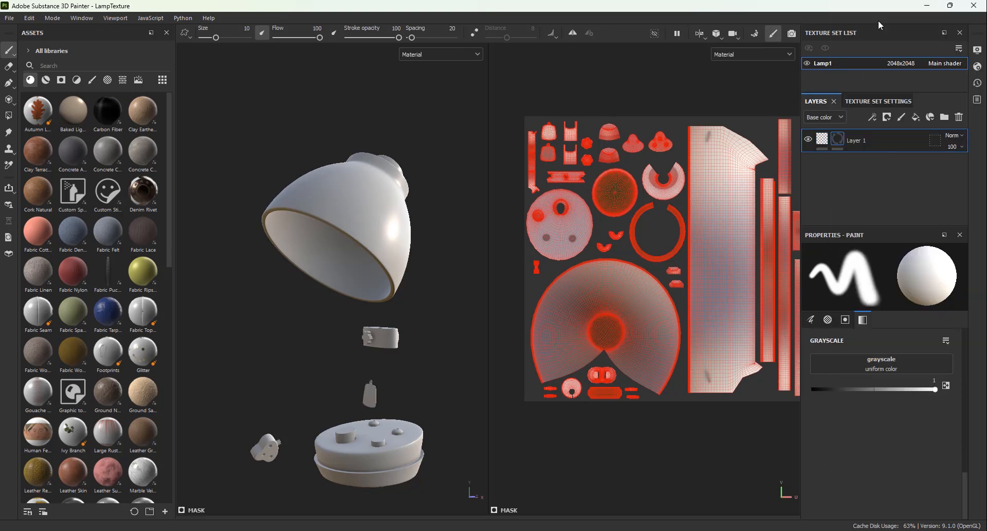
left_click(822, 140)
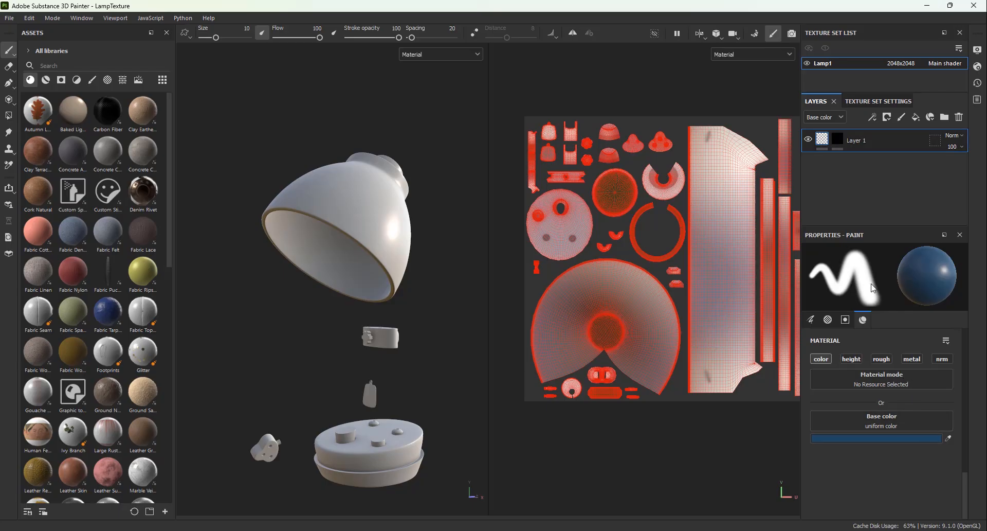
Step: Set the polygon fill color for the layer's content to dark blue 275080
left_click(837, 138)
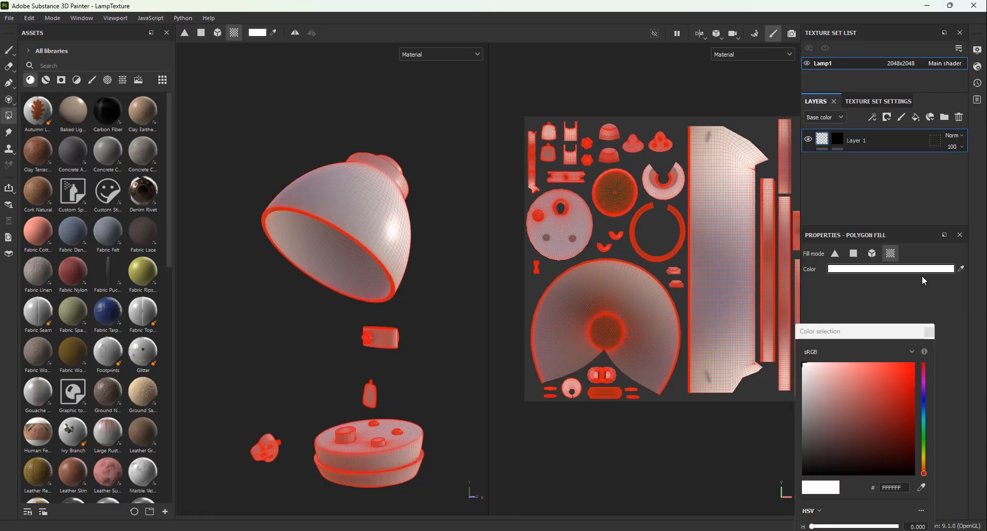
left_click(924, 405)
left_click_drag(905, 425, 880, 418)
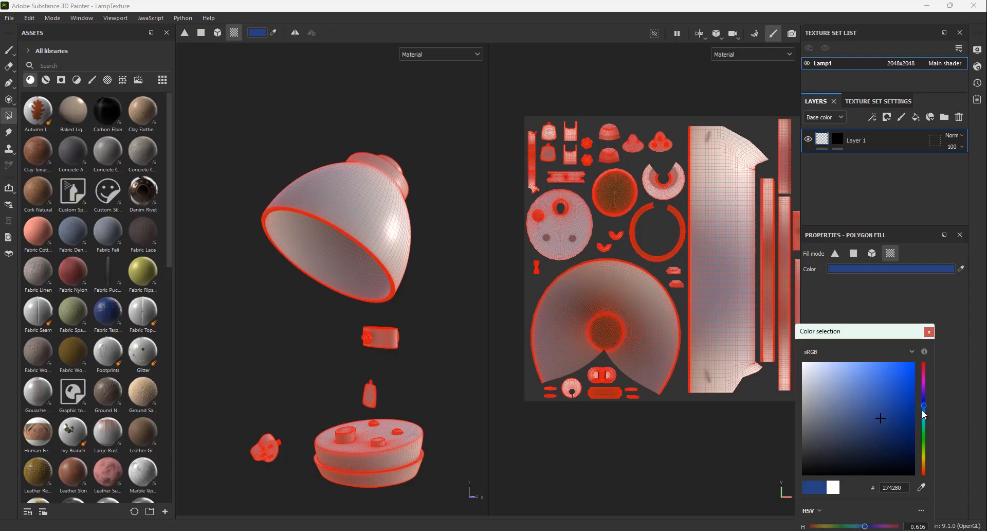
left_click(924, 408)
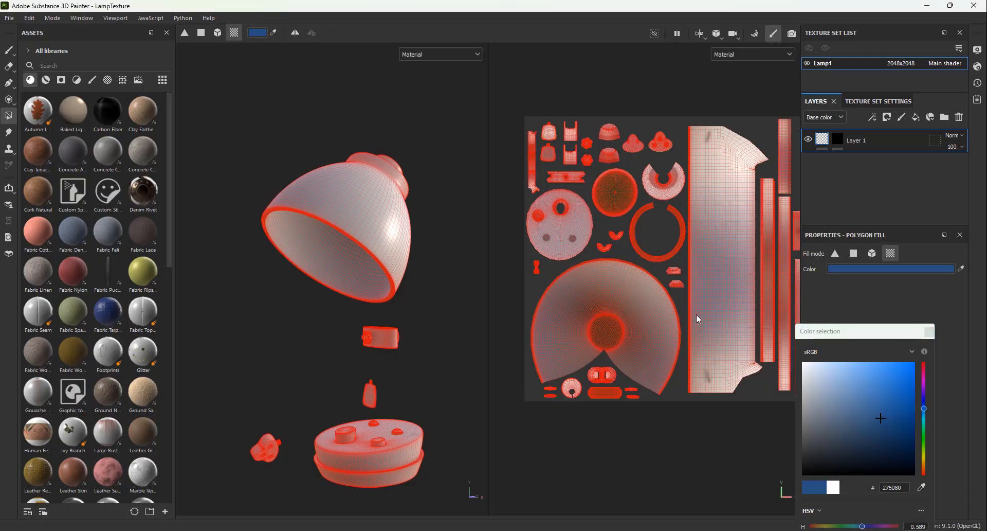
left_click(930, 332)
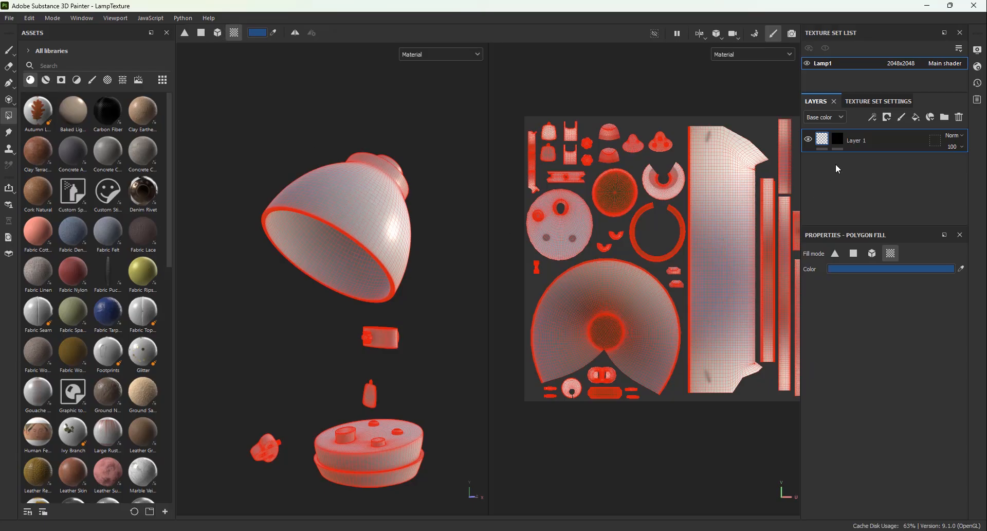
Step: Fill the lamp shade's whole outer UV shell in the layer's mask using the UV chunk fill mode
left_click(838, 138)
left_click_drag(725, 178, 720, 221)
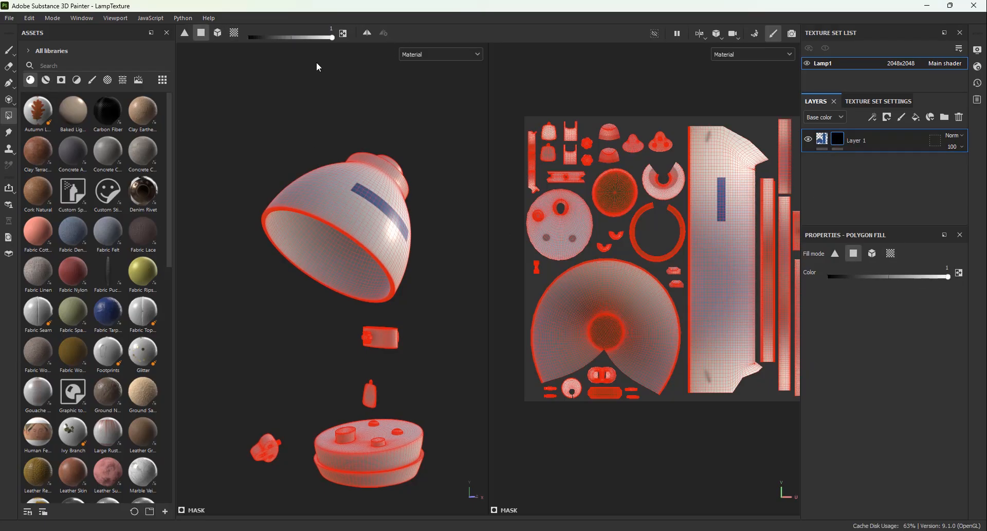
left_click(234, 34)
left_click(751, 263)
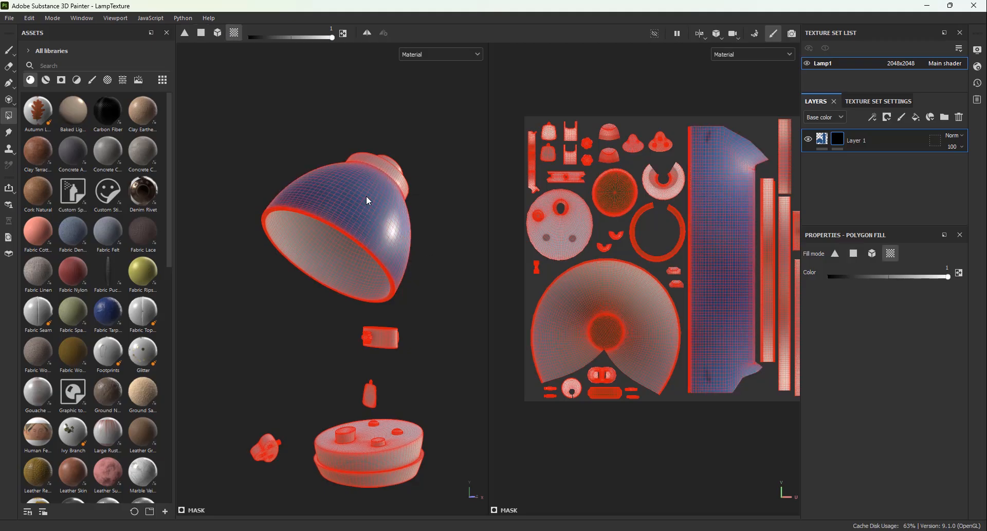
scroll(369, 199, "up", 3)
left_click_drag(404, 199, 368, 223, "alt")
middle_click_drag(369, 225, 373, 291, "alt")
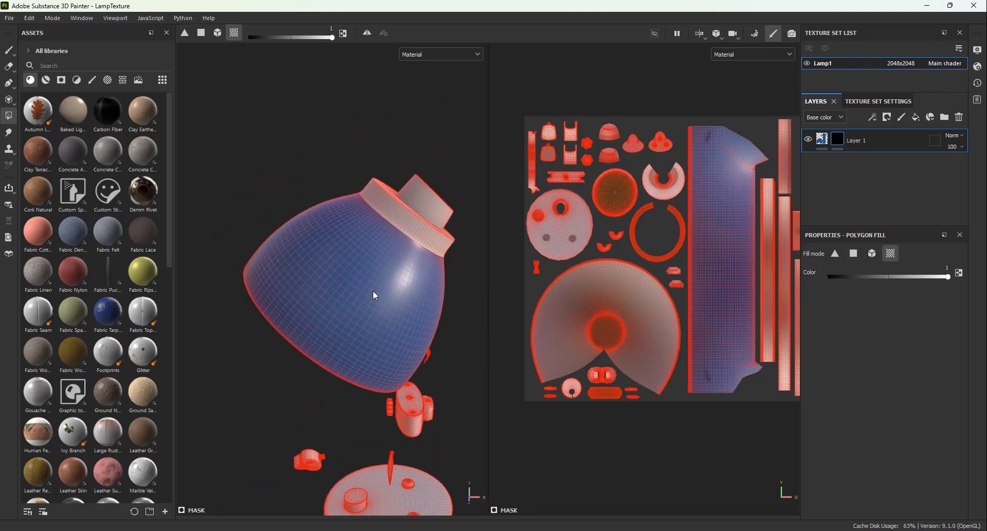
scroll(374, 295, "up", 2)
left_click(822, 139)
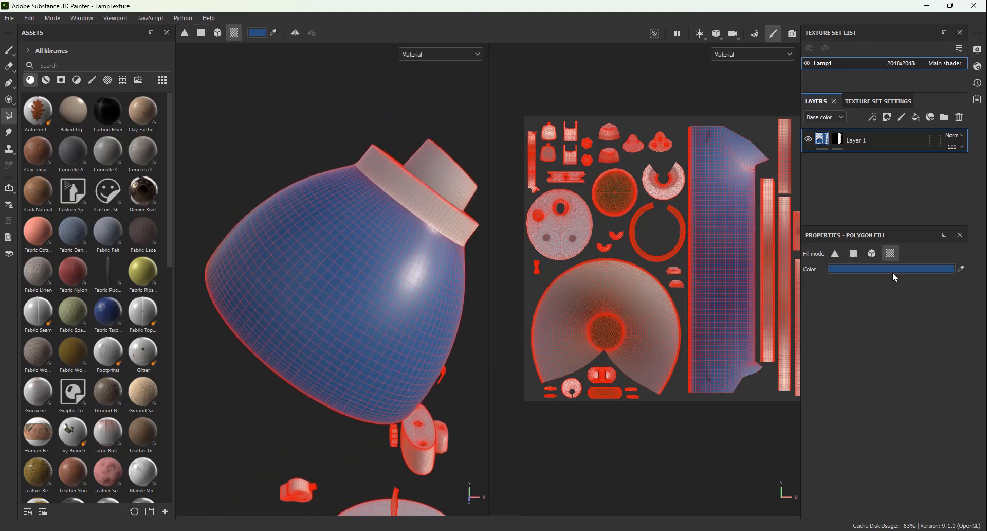
left_click(894, 269)
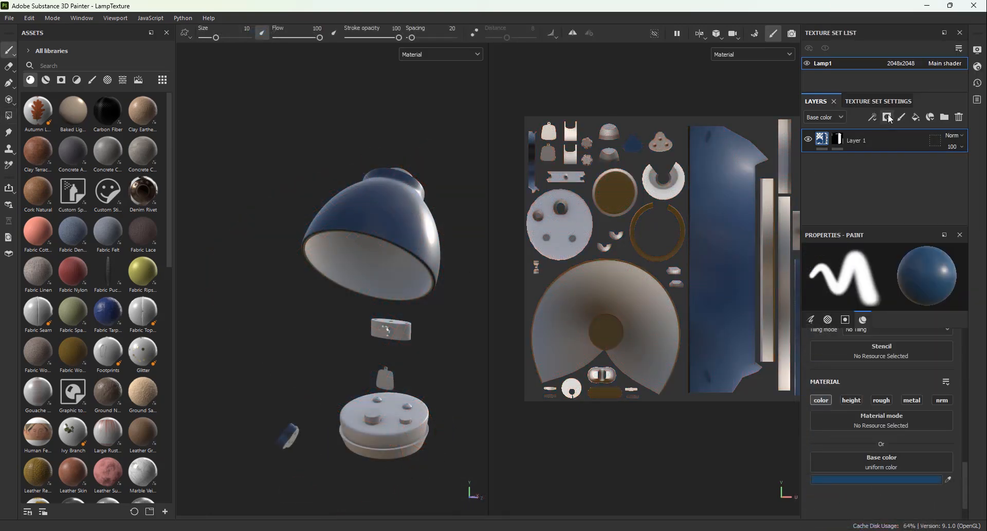
Step: Add a fill layer named Green and place it below Base Blue
left_click(887, 117)
left_click(857, 164)
double_click(854, 140)
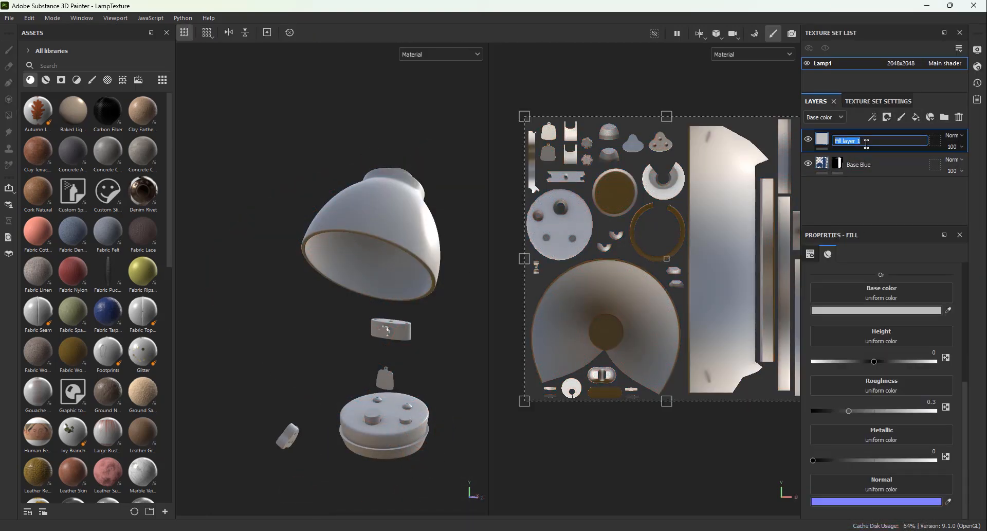
type("Green")
key("Return")
left_click_drag(880, 142, 951, 180)
Step: Keep only the color channel active on the Green layer and set its base color to green 4C7020
left_click(865, 403)
left_click(924, 443)
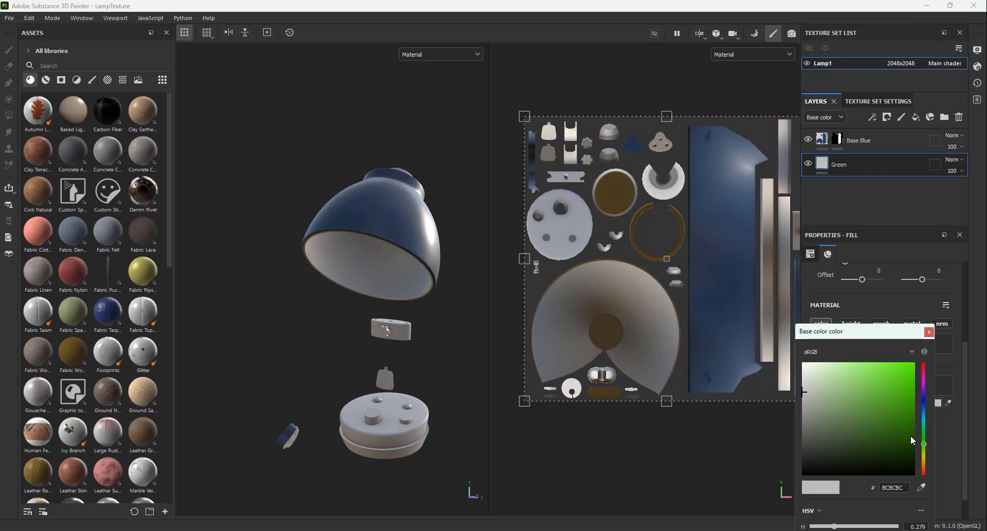
left_click(865, 428)
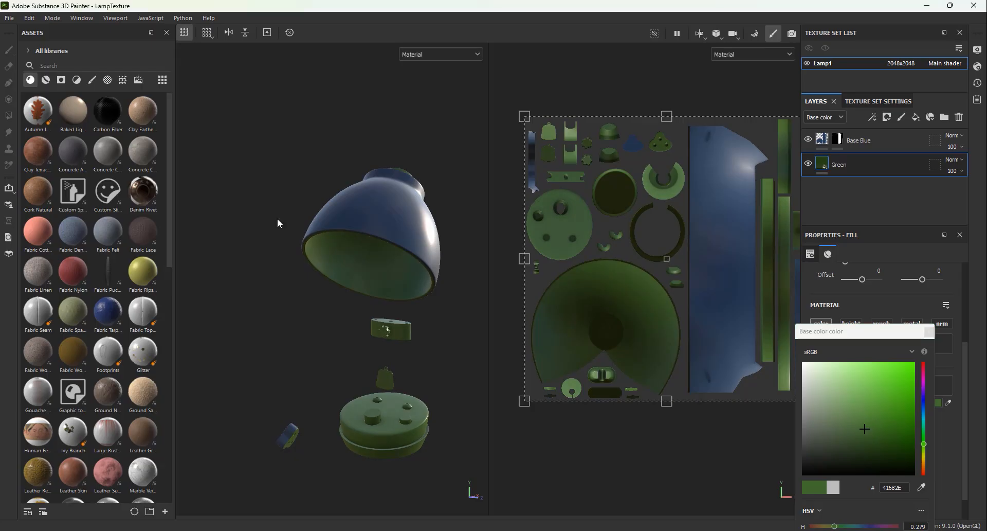
Step: Add a black mask to the Green layer and fill the lobed knob on the joint in it
right_click(875, 167)
left_click(903, 186)
scroll(359, 216, "up", 5)
middle_click_drag(381, 370, 358, 215, "alt")
left_click_drag(358, 215, 308, 227, "alt")
left_click(336, 221)
Step: Adjust the Green layer's base color to a slightly lighter, softer green
left_click(823, 163)
left_click(866, 403)
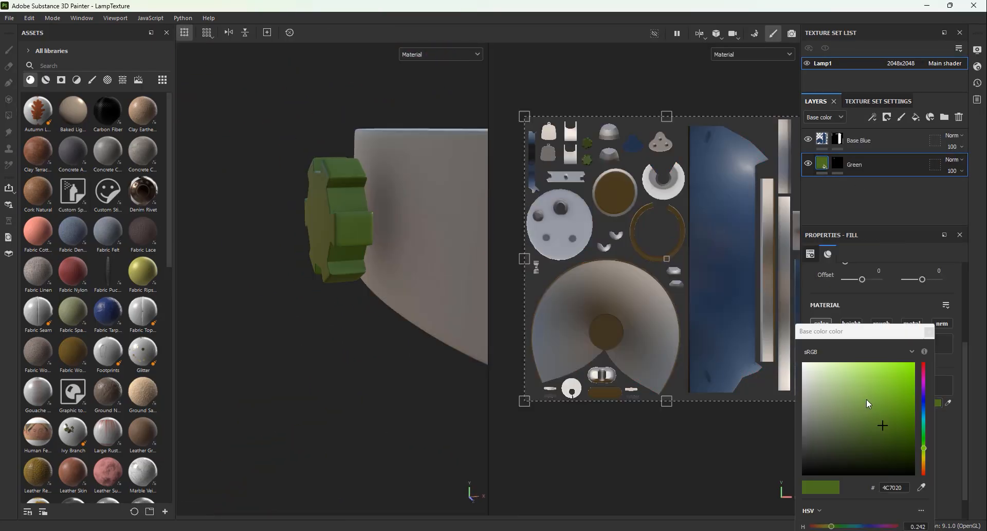
left_click(879, 414)
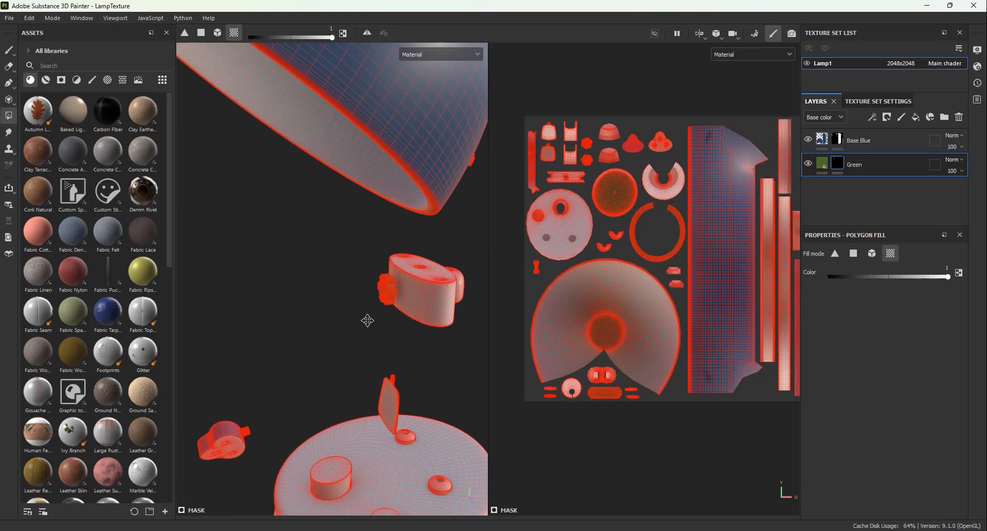
Step: Fill the shade's top cap in the Green mask and the neck around it in the Base Blue mask
scroll(360, 303, "up", 3)
left_click_drag(354, 288, 314, 300, "alt")
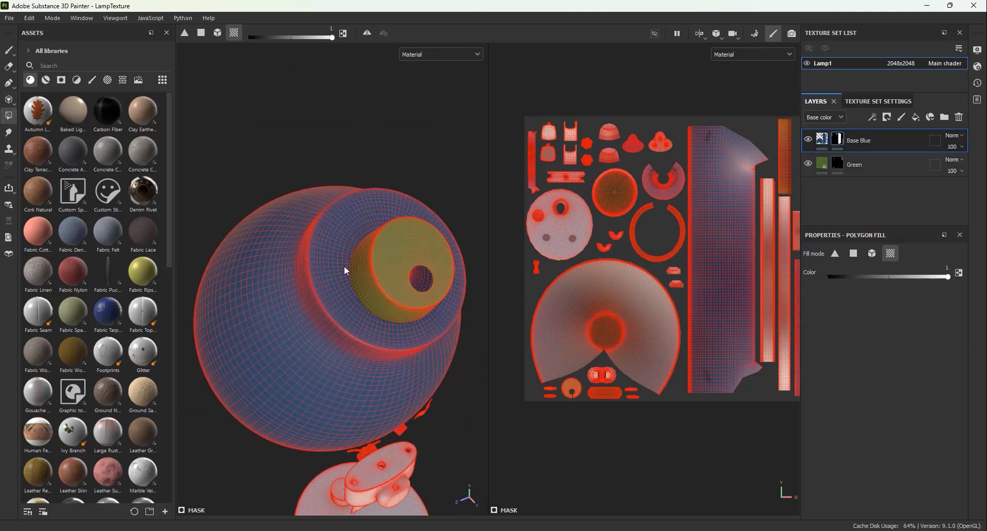
scroll(344, 265, "down", 5)
scroll(325, 419, "up", 5)
left_click_drag(325, 419, 371, 285, "alt")
Step: Fill the face of the detached joint piece in the Green layer's mask
left_click(837, 163)
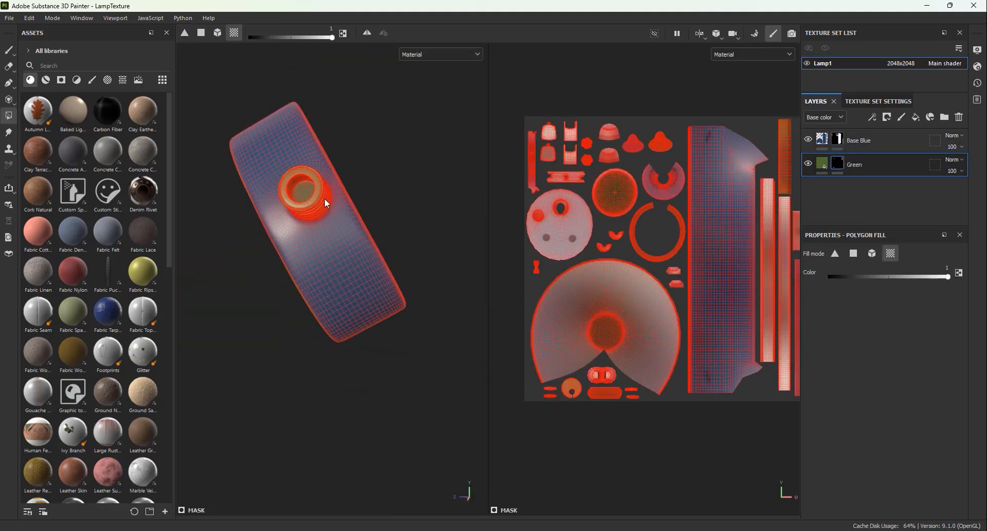
left_click_drag(325, 199, 367, 239, "alt")
scroll(366, 239, "down", 5)
middle_click_drag(366, 238, 308, 380, "alt")
key("1")
mouse_move(371, 378)
left_mouse_down("alt")
mouse_move(282, 372)
mouse_move(431, 360)
left_mouse_up("alt")
Step: Add a fill layer, move it below Green and name it Beige
left_click(915, 117)
left_click_drag(853, 165, 859, 204)
left_click(847, 188)
type("Beige")
key("Return")
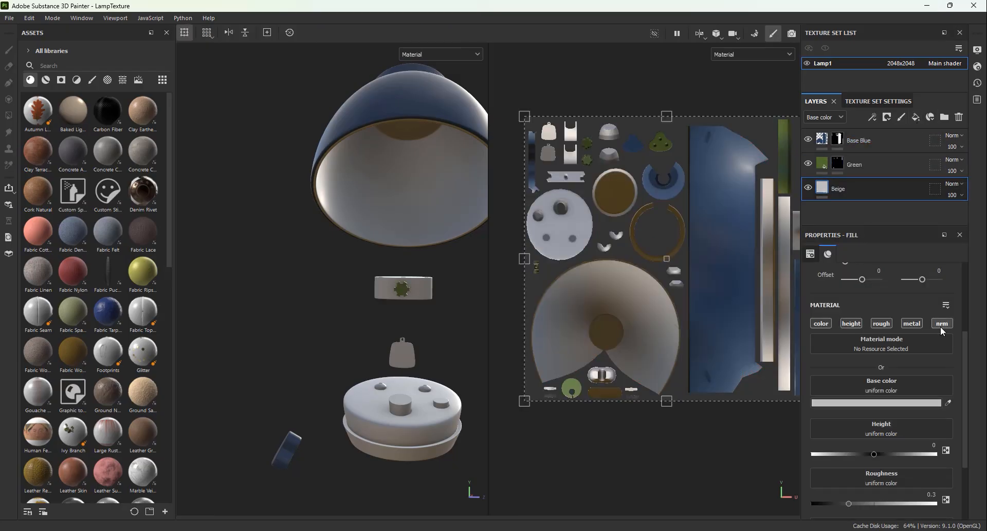
Step: Set the Beige layer's base color to a muted beige with only the color channel active, and add a black mask
left_click_drag(855, 384, 871, 437)
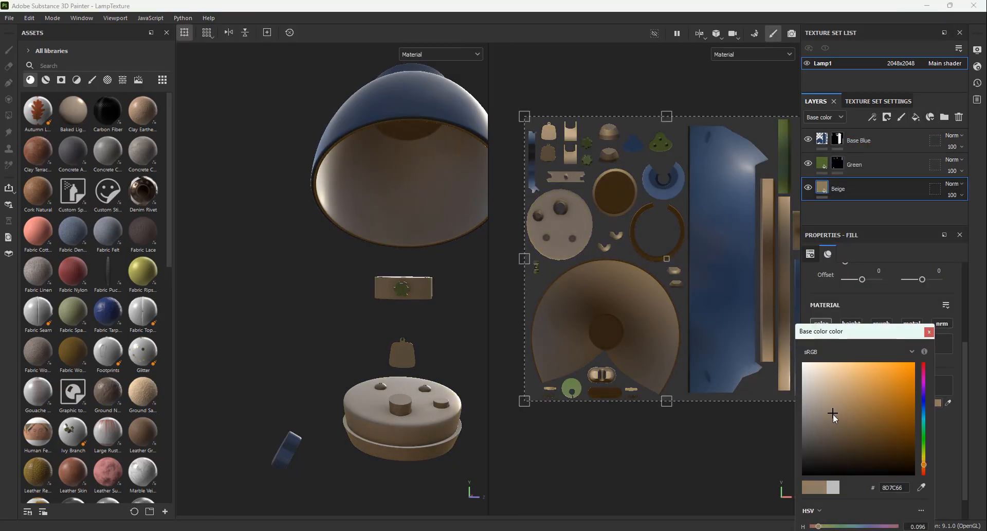
left_click(929, 332)
right_click(856, 189)
left_click(884, 19)
Step: Fill the shade's interior, the joint body and the round lamp base in the Beige layer's mask
scroll(335, 207, "up", 4)
middle_click_drag(381, 198, 354, 72, "alt")
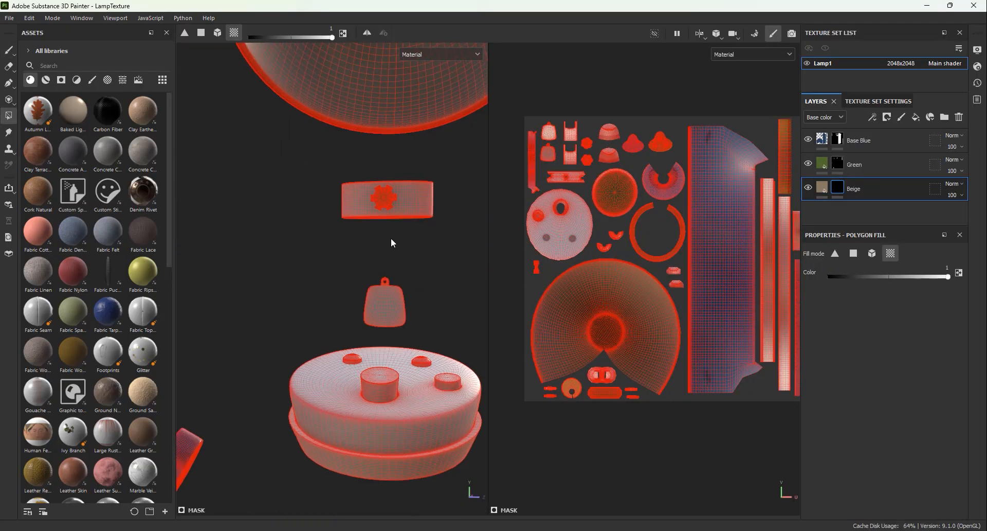
mouse_move(392, 238)
left_mouse_down("alt")
mouse_move(456, 432)
mouse_move(374, 278)
mouse_move(360, 316)
mouse_move(357, 251)
mouse_move(406, 254)
mouse_move(463, 316)
mouse_move(419, 304)
mouse_move(389, 235)
left_mouse_up("alt")
key("1")
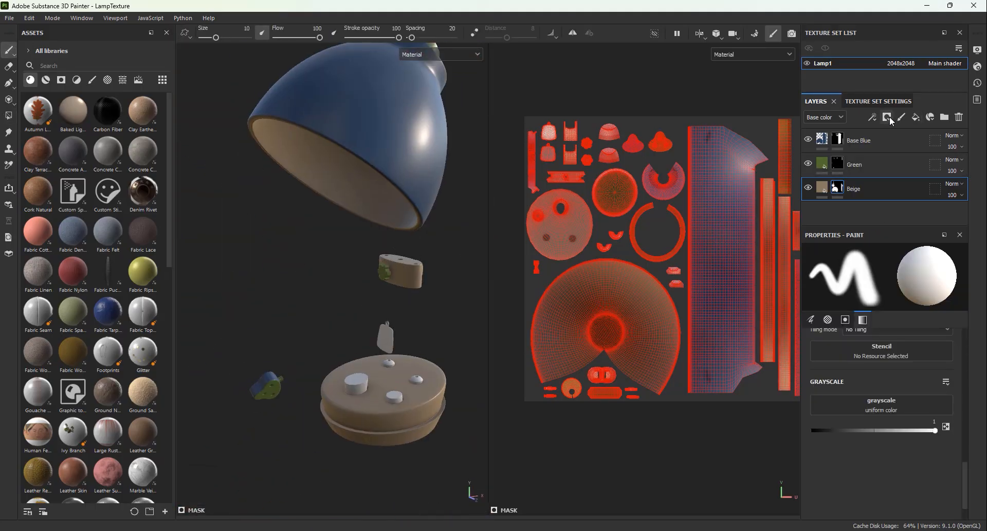
Step: Add a fill layer named Pink and place it below Beige
left_click(888, 118)
double_click(851, 188)
left_click_drag(851, 188, 854, 222)
Step: Set the Pink layer's base color to a dusty pink and add a black mask to it
left_click(934, 403)
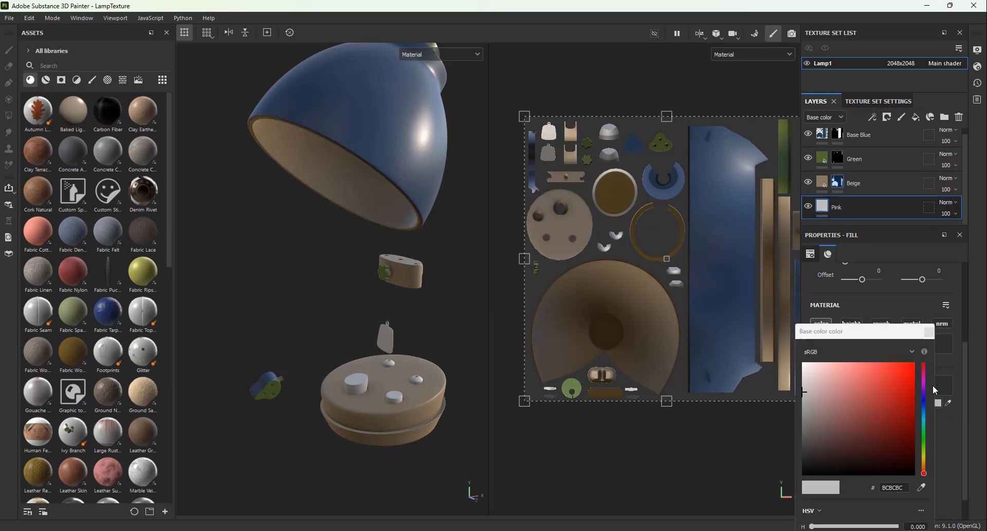
left_click(929, 331)
right_click(849, 202)
left_click(865, 209)
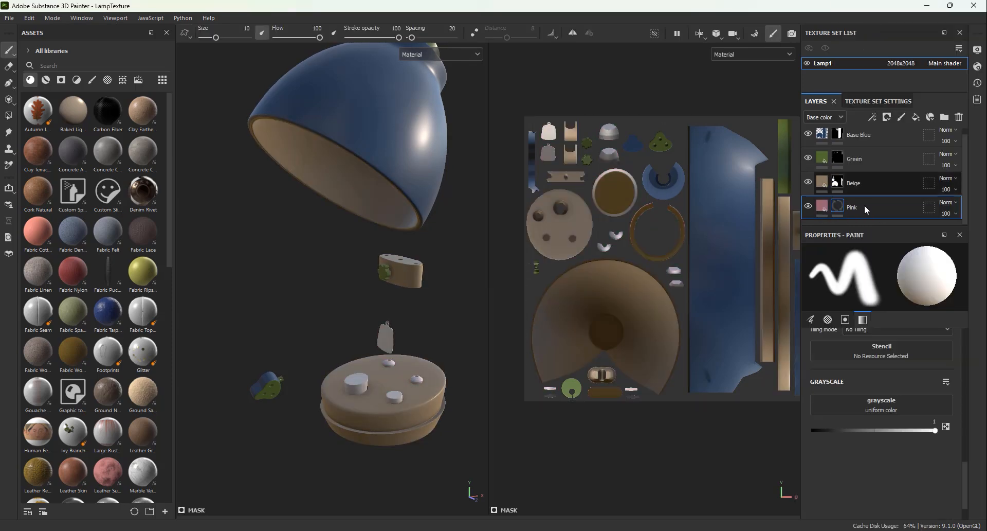
Step: Fill the hanging plate and the large knob on the lamp base in the Pink layer's mask
key("4")
scroll(338, 269, "up", 5)
middle_click_drag(337, 269, 350, 316, "alt")
left_click(351, 316)
scroll(350, 316, "down", 5)
left_click_drag(372, 211, 374, 290, "alt")
scroll(390, 363, "down", 5)
scroll(381, 329, "up", 10)
left_click(410, 318)
left_click(375, 290)
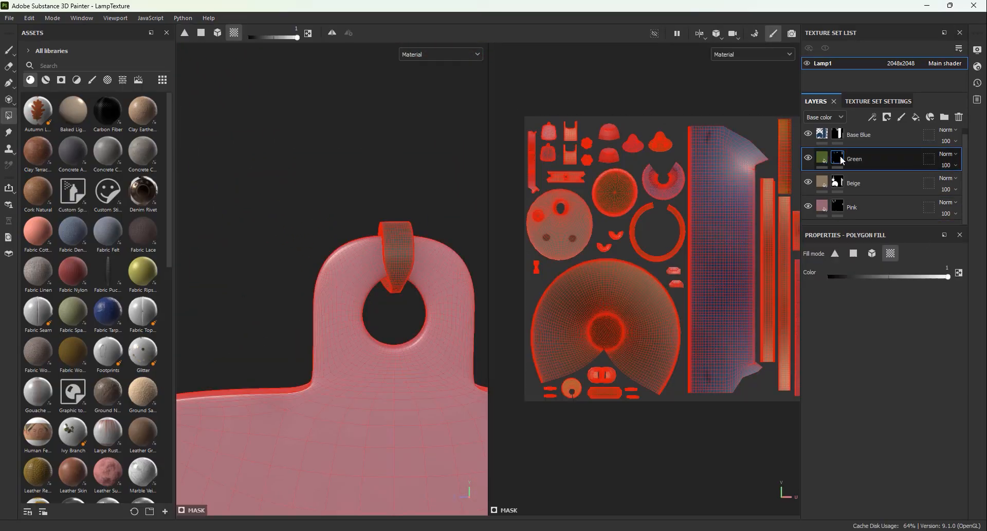
Step: Inspect the ring through the pink plate's hole and check the Green layer's coverage of it
scroll(288, 242, "up", 5)
mouse_move(231, 242)
left_mouse_down("alt")
mouse_move(284, 241)
mouse_move(299, 257)
left_mouse_up("alt")
key("1")
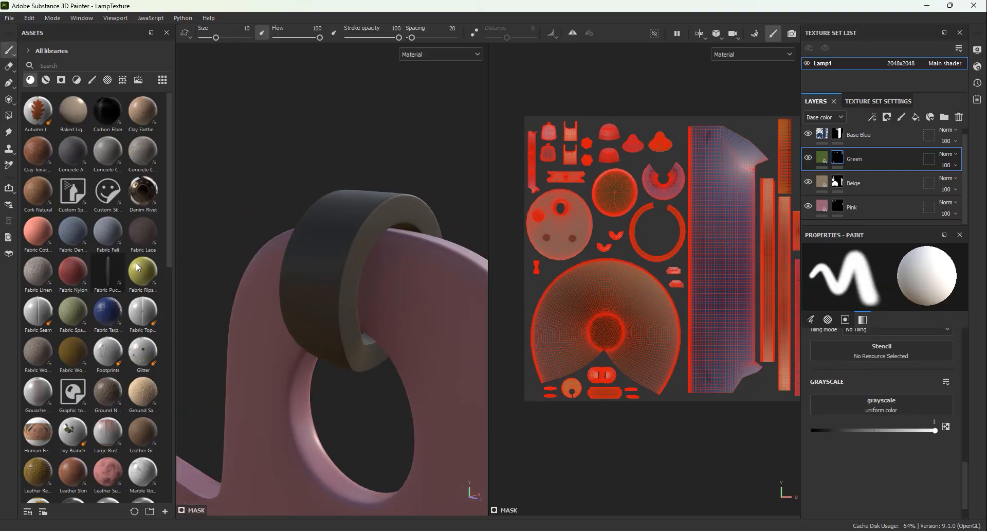
scroll(329, 267, "down", 8)
left_click(9, 115)
scroll(360, 282, "up", 8)
left_click_drag(379, 291, 425, 288, "alt")
left_click(808, 158)
left_click(808, 158)
Step: Fill the small cylindrical knob on the lamp base in the Green layer's mask
scroll(360, 257, "down", 12)
left_click_drag(370, 241, 379, 324, "alt")
scroll(361, 269, "down", 6)
scroll(379, 324, "up", 5)
scroll(379, 323, "up", 6)
middle_click_drag(379, 324, 362, 302, "alt")
left_click(389, 288)
scroll(389, 295, "down", 6)
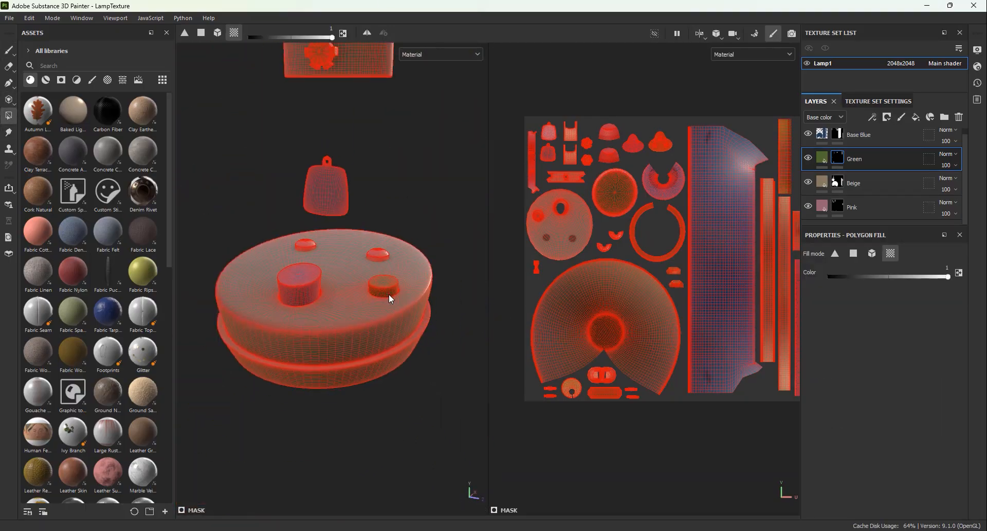
Step: Add another fill layer and move it below the Pink layer
key("1")
scroll(389, 296, "down", 6)
mouse_move(389, 296)
left_mouse_down("alt")
mouse_move(375, 303)
mouse_move(368, 232)
left_mouse_up("alt")
scroll(368, 257, "up", 6)
left_click(869, 207)
left_click(916, 117)
left_click_drag(855, 183, 861, 216)
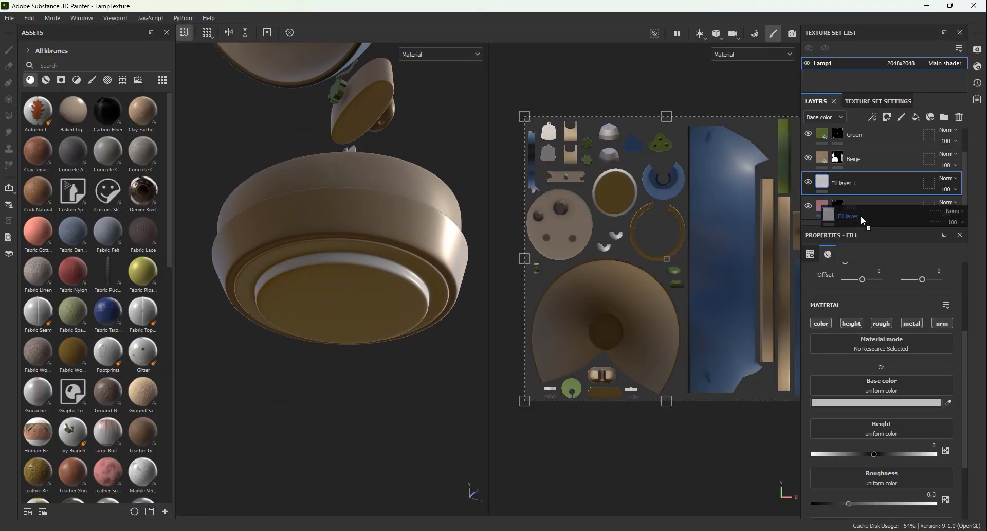
Step: Add a black mask to the new fill layer and rename it Black
right_click(824, 208)
left_click(884, 20)
double_click(850, 207)
type("Black")
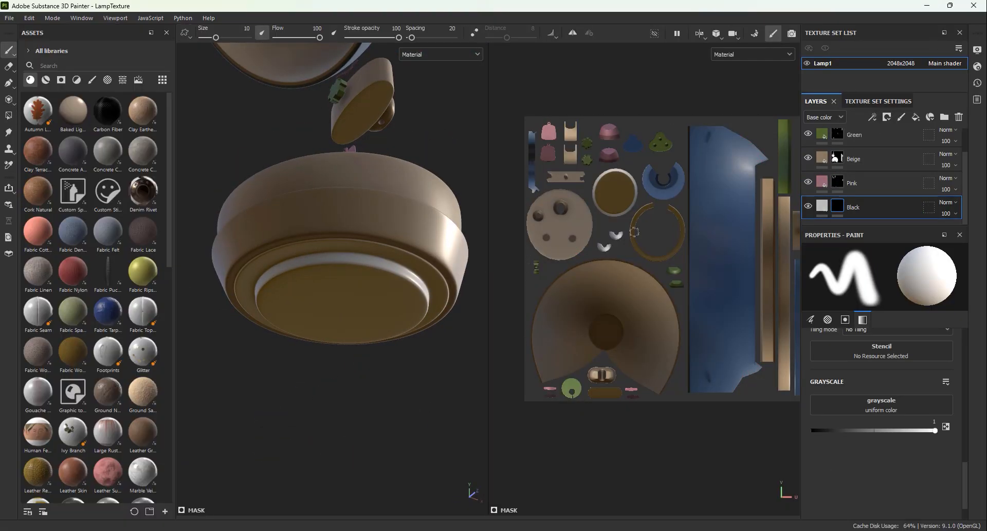
Step: Fill the raised piece under the lamp base in the Black layer's mask
left_click(9, 116)
left_click_drag(329, 231, 335, 309, "alt")
scroll(335, 298, "up", 5)
left_click(350, 238)
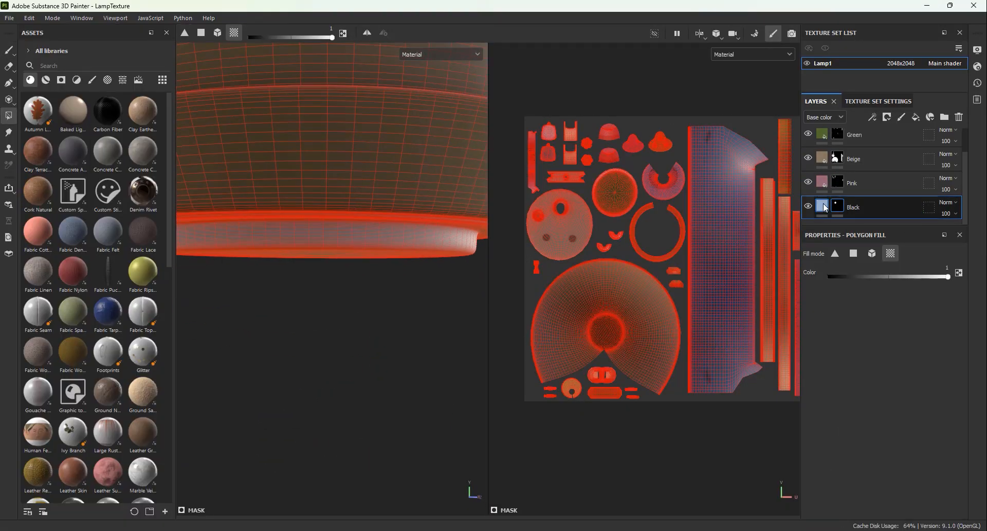
Step: Set the Black layer's base color to black
left_click(822, 206)
scroll(881, 386, "down", 5)
left_click(872, 402)
left_click_drag(817, 437, 802, 475)
scroll(298, 216, "down", 5)
left_click_drag(339, 268, 391, 257, "alt")
scroll(335, 267, "down", 3)
scroll(355, 327, "down", 5)
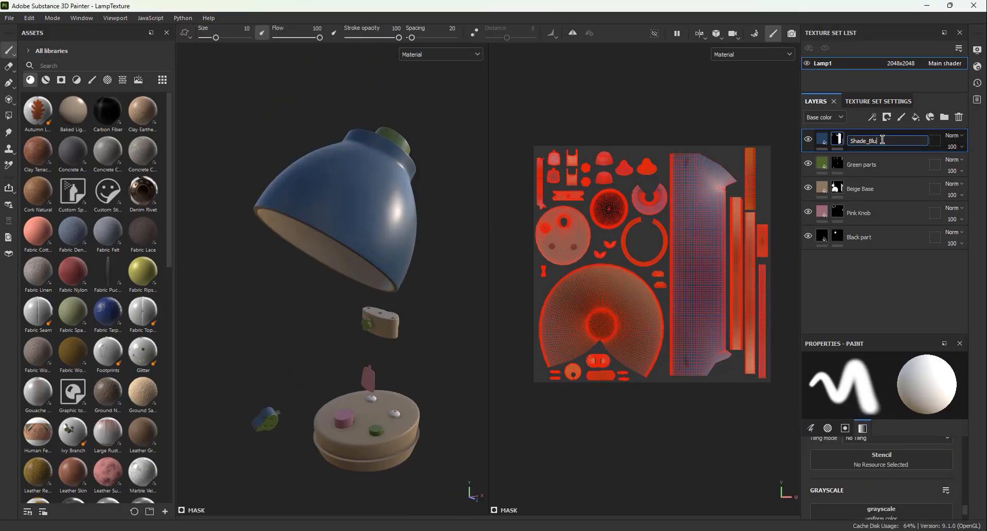
Step: Rename the five color layers as Shade_Blue, Top_Green, Base_Beige, Knob_Pink and Inner_Black
type("e")
double_click(878, 164)
double_click(874, 190)
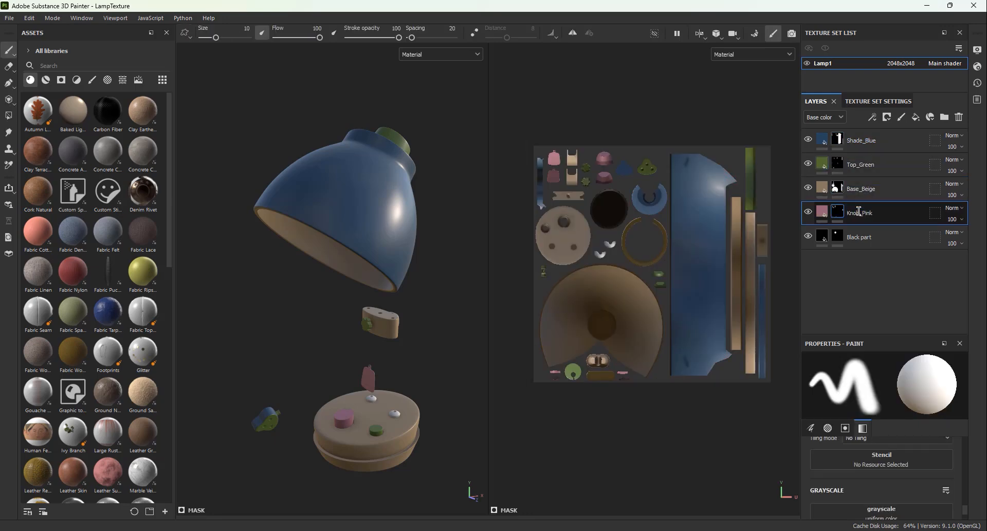
double_click(862, 238)
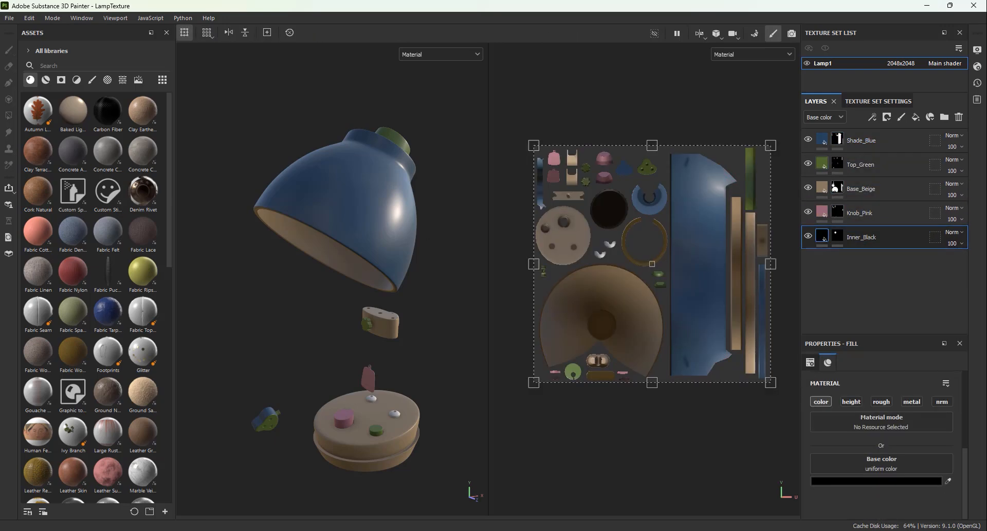
Step: Assign the Dirt generator to the empty generator in the Dirt layer's mask
scroll(408, 286, "up", 4)
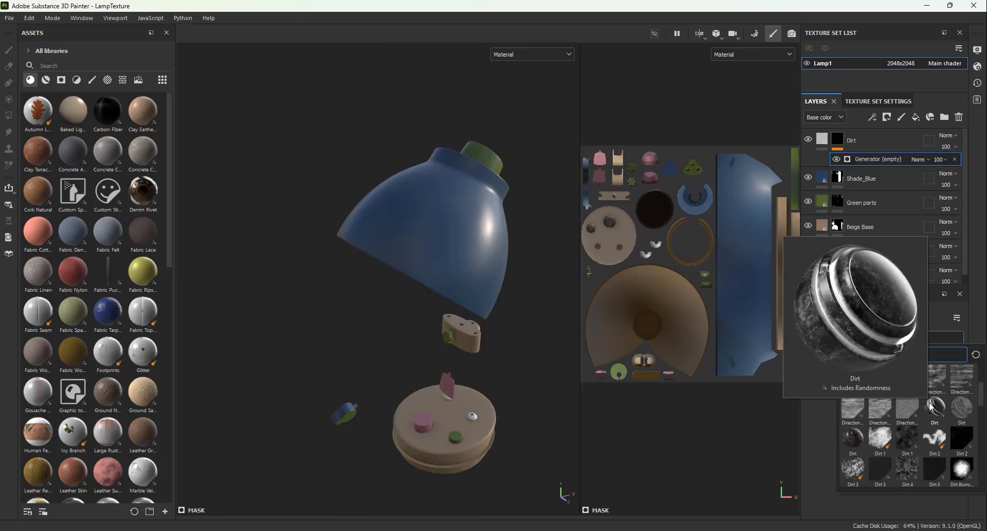
left_click(874, 375)
left_click_drag(497, 350, 511, 329, "alt")
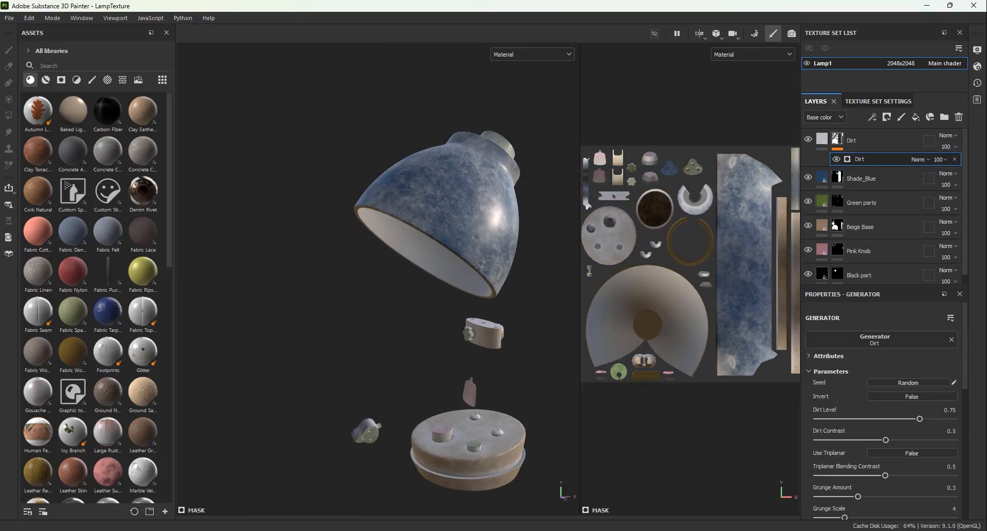
Step: Set the Dirt generator's Dirt Level to 0.61 and Dirt Contrast to 0.57, and enable Use Triplanar
left_click_drag(920, 418, 901, 418)
left_click_drag(491, 332, 419, 350, "alt")
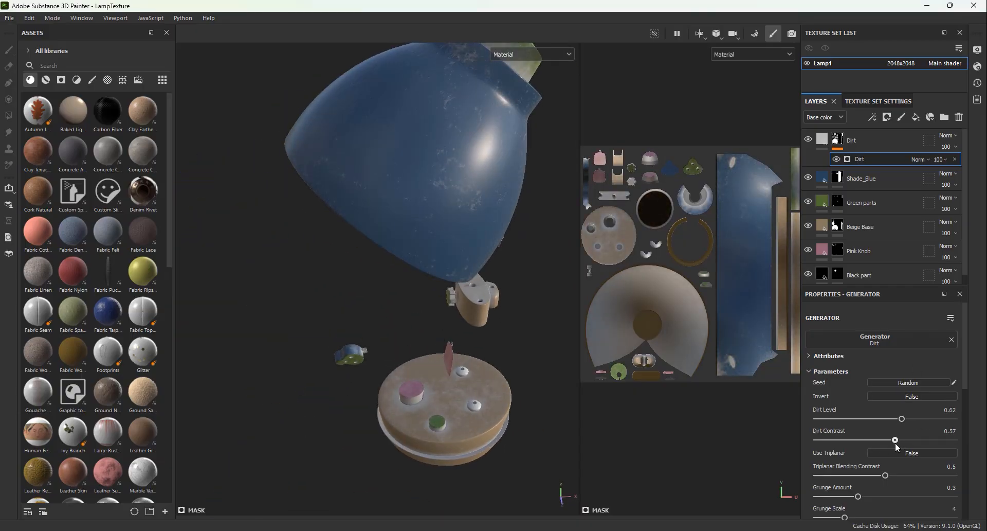
left_click_drag(897, 419, 900, 420)
left_click_drag(355, 262, 339, 304, "alt")
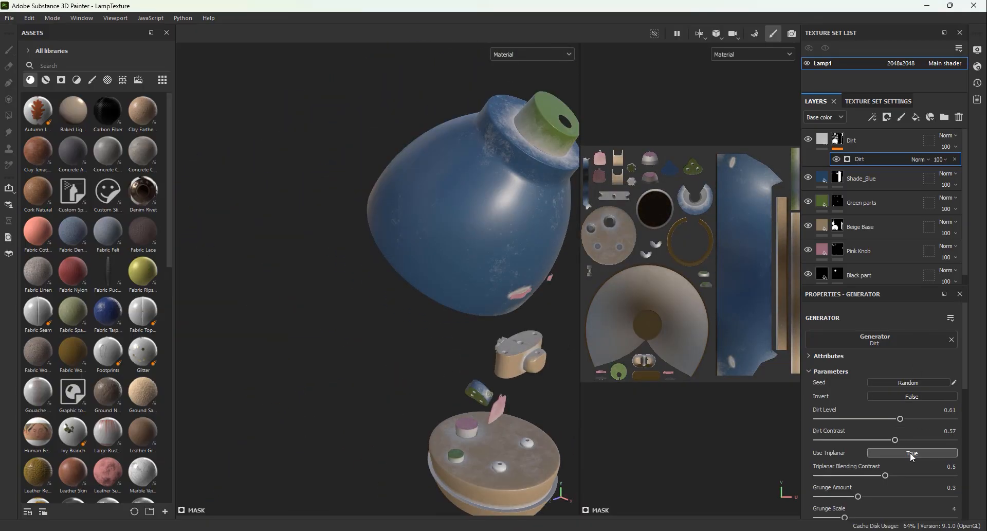
Step: Turn off Use Triplanar on the Dirt generator and set Triplanar Blending Contrast to 0.38, Grunge Amount to 0.35 and Edges Masking to 0.38
left_click(912, 454)
left_click_drag(380, 278, 421, 273, "alt")
left_click(912, 453)
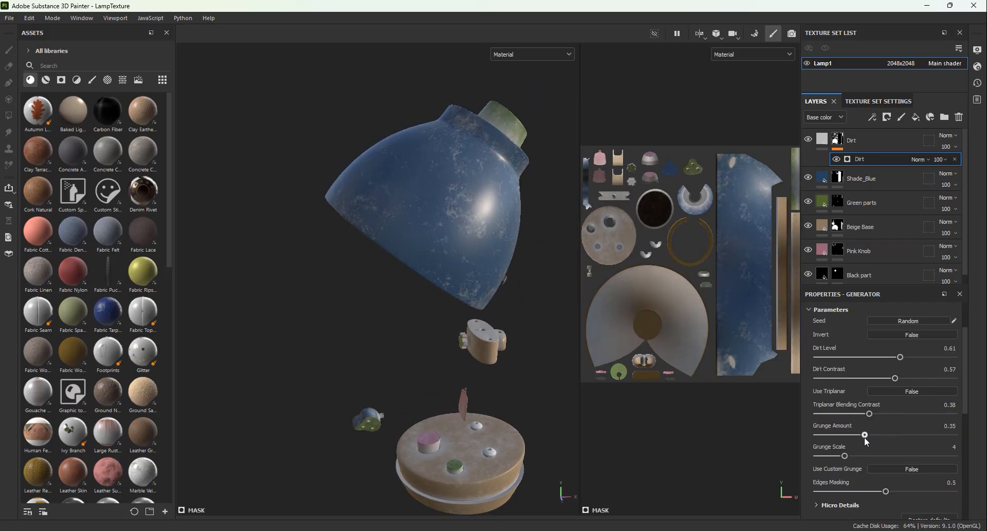
left_click(864, 491)
Step: Set the Dirt fill layer's base color to a dark greyish brown (5D5555)
left_click(819, 138)
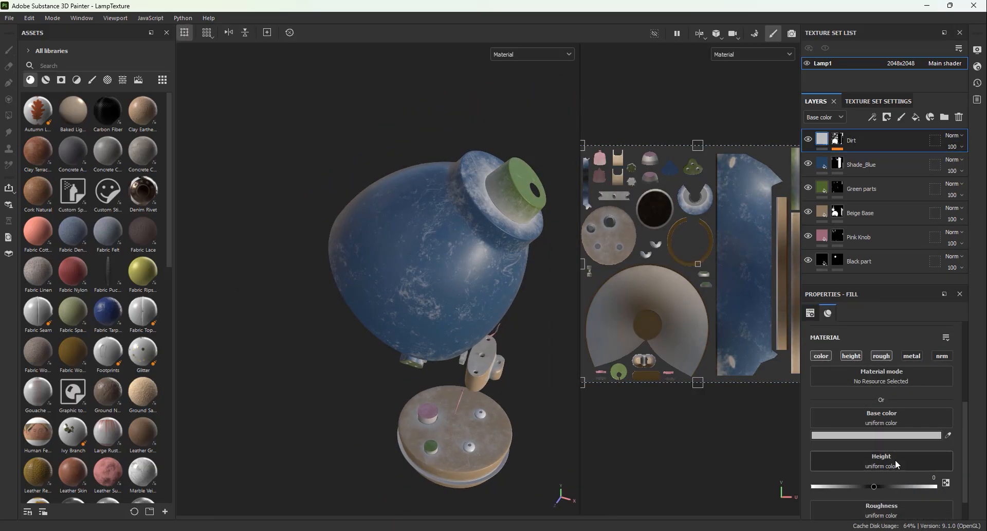
key("ctrl+z")
left_click(828, 434)
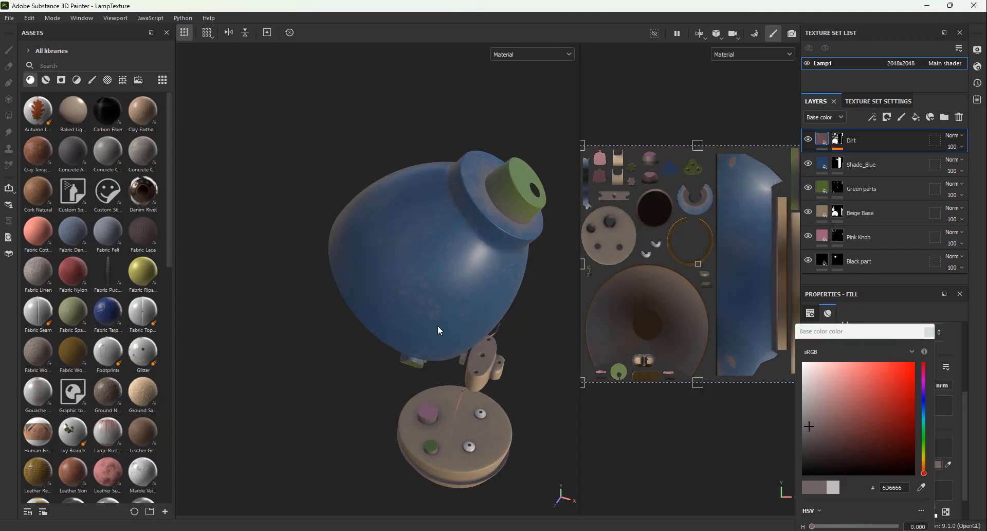
left_click_drag(440, 330, 488, 286, "alt")
left_click_drag(439, 231, 627, 403, "alt")
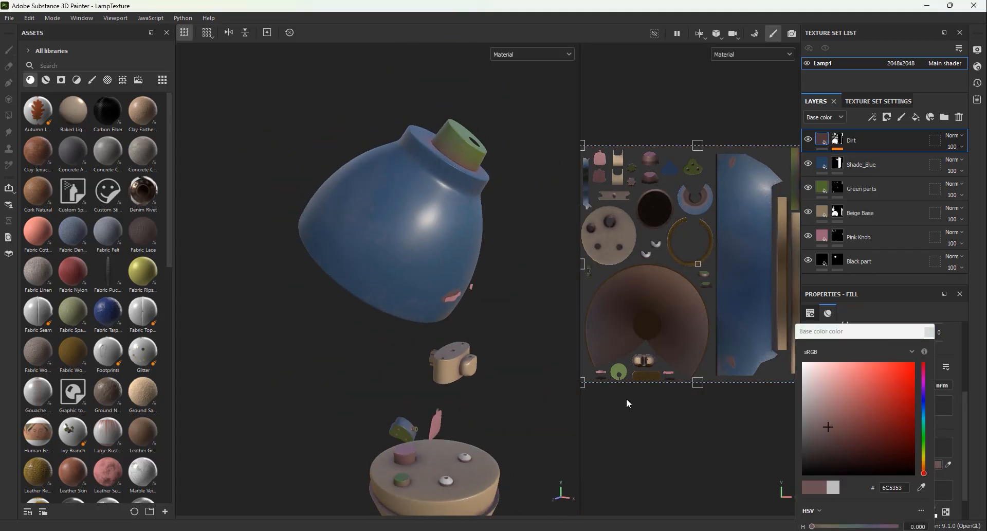
left_click_drag(816, 420, 812, 433)
left_click_drag(422, 257, 519, 237, "alt")
left_click_drag(504, 175, 428, 234, "alt")
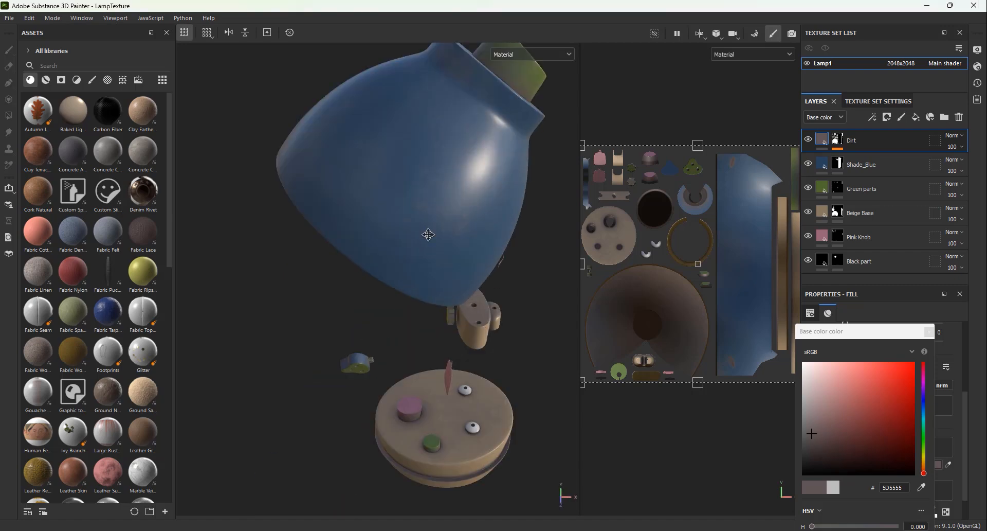
scroll(427, 234, "up", 3)
middle_click_drag(427, 233, 363, 357, "alt")
Step: Open the generator on the Dirt layer's mask and try to replace it with another Dirt resource
left_click(837, 139)
left_click_drag(881, 285, 881, 205)
scroll(902, 392, "up", 15)
middle_click_drag(514, 319, 524, 283, "alt")
left_click(874, 152)
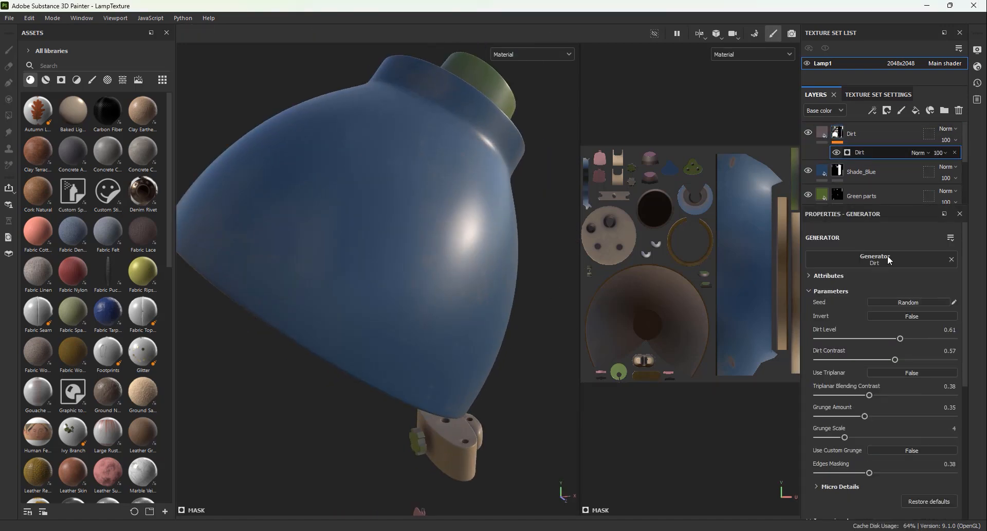
left_click(920, 260)
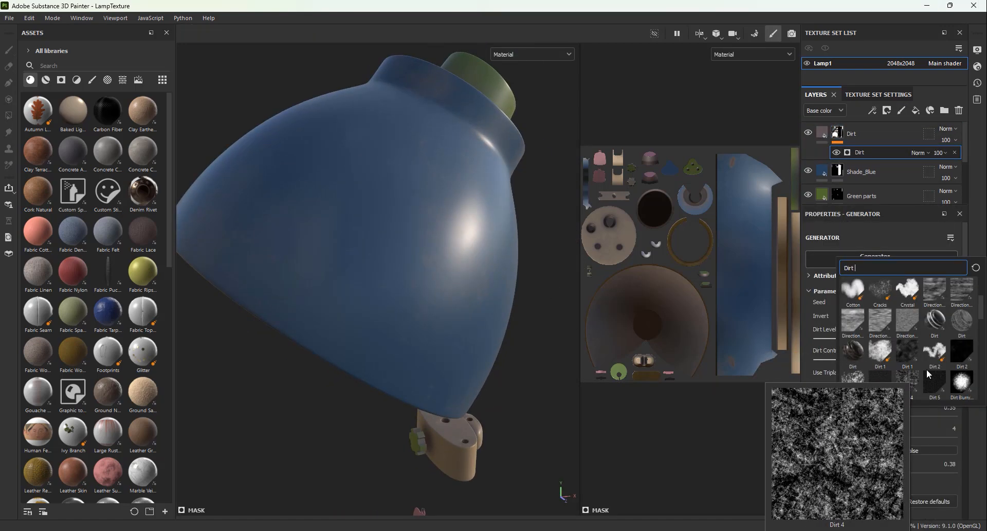
left_click(958, 317)
Step: Set the generator's Dirt Level to 0.66, Dirt Contrast to 0.6, Triplanar Blending Contrast to 0.4, Grunge Amount to 0.39 and Edges Masking to 0.51
scroll(382, 307, "down", 4)
left_click_drag(381, 308, 435, 278, "alt")
left_click_drag(900, 338, 888, 359)
scroll(412, 257, "up", 3)
left_click_drag(878, 415, 871, 415)
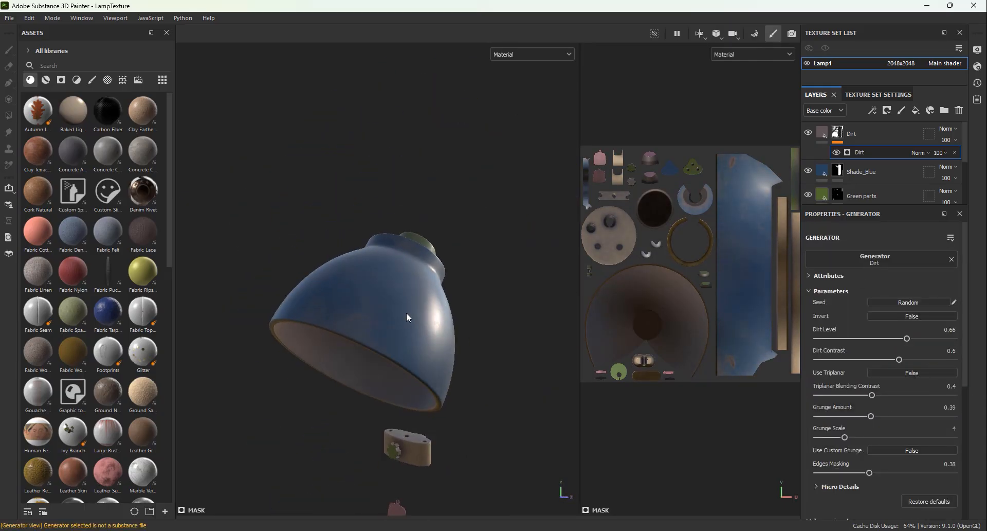
left_click_drag(870, 473, 871, 473)
Step: Examine the dirt coverage on the lamp shade, collar and UV layout, checking both the Dirt layer's mask and its fill
left_click(838, 132)
scroll(451, 293, "down", 3)
middle_click_drag(452, 293, 401, 327, "alt")
scroll(405, 278, "up", 4)
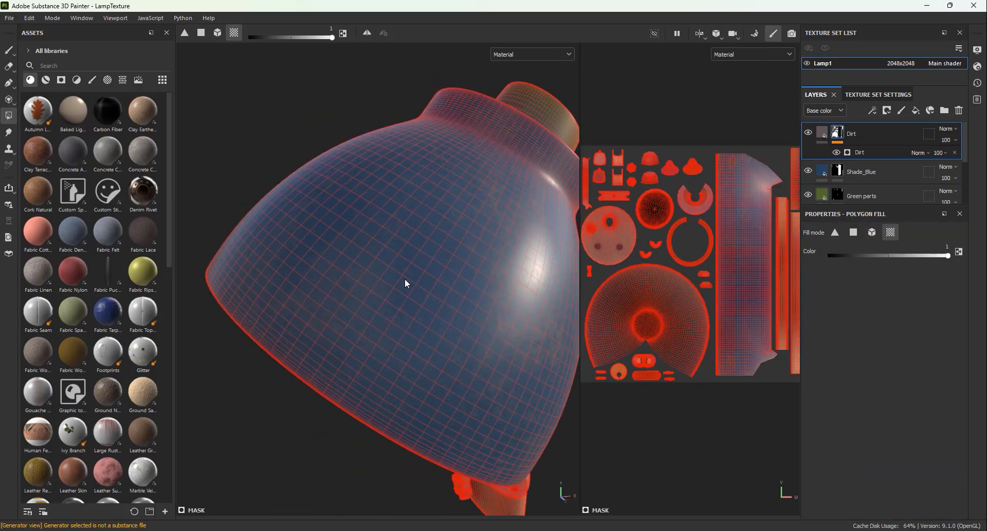
left_click_drag(405, 279, 334, 362, "alt")
scroll(655, 228, "up", 3)
middle_click_drag(655, 228, 704, 180, "alt")
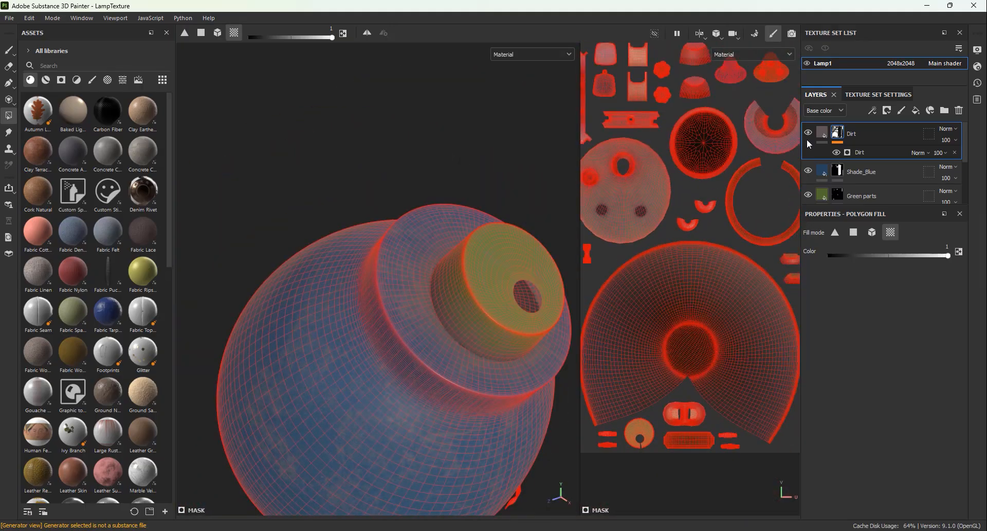
left_click(822, 132)
scroll(494, 288, "down", 4)
left_click_drag(494, 288, 434, 388, "alt")
scroll(515, 328, "up", 4)
scroll(434, 387, "down", 3)
middle_click_drag(434, 388, 447, 311, "alt")
left_click_drag(446, 312, 453, 360, "alt")
scroll(446, 311, "down", 3)
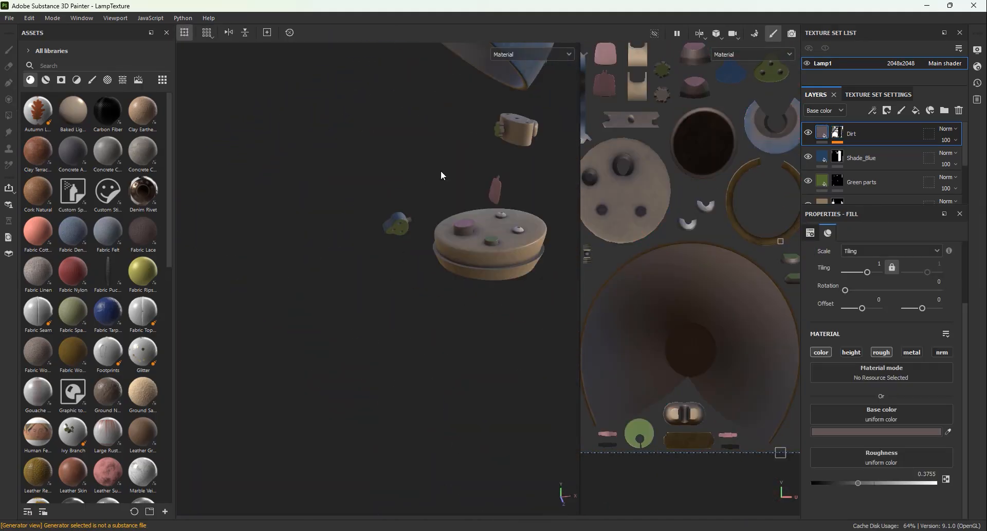
Step: Inspect the Dirt mask and its generator settings against the dirt on the base, knobs and shade
left_click_drag(440, 171, 412, 227, "alt")
left_click(839, 132)
middle_click_drag(448, 196, 447, 299, "alt")
scroll(407, 288, "up", 2)
left_click_drag(406, 288, 380, 257, "alt")
key("1")
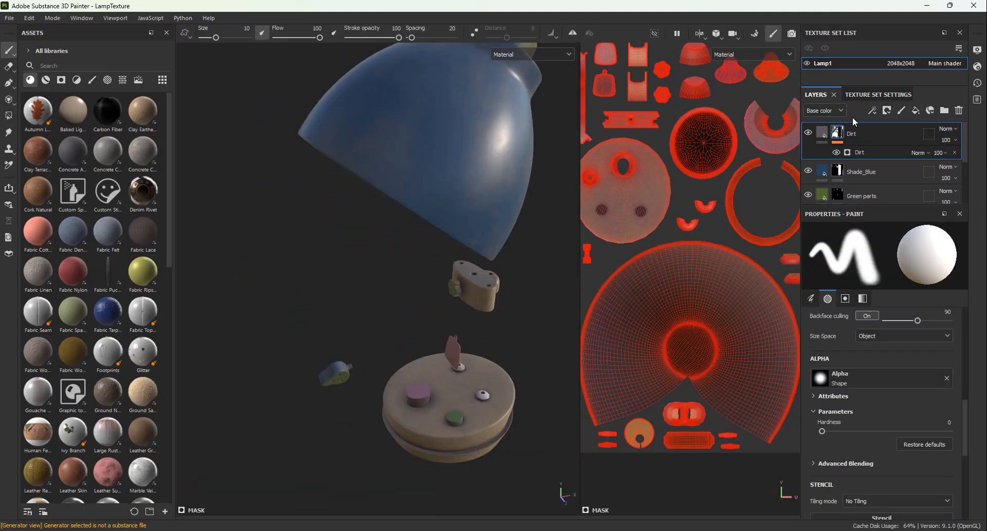
middle_click_drag(391, 247, 437, 257, "alt")
left_click(860, 153)
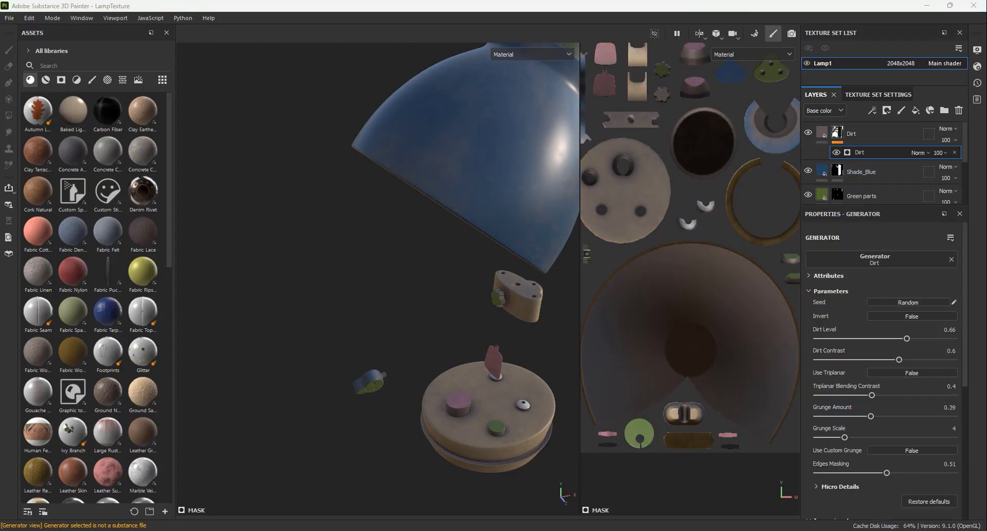
left_click(837, 132)
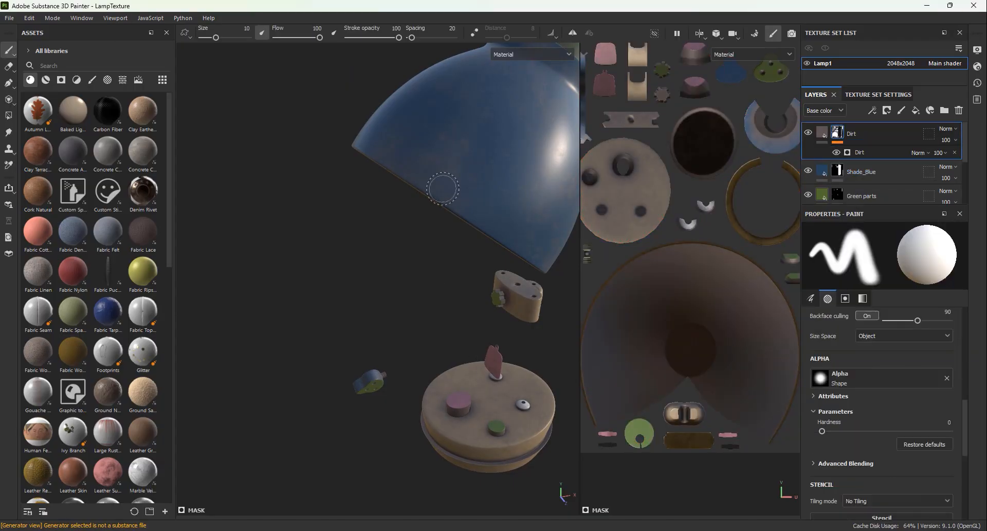
middle_click_drag(443, 188, 419, 242, "alt")
key("4")
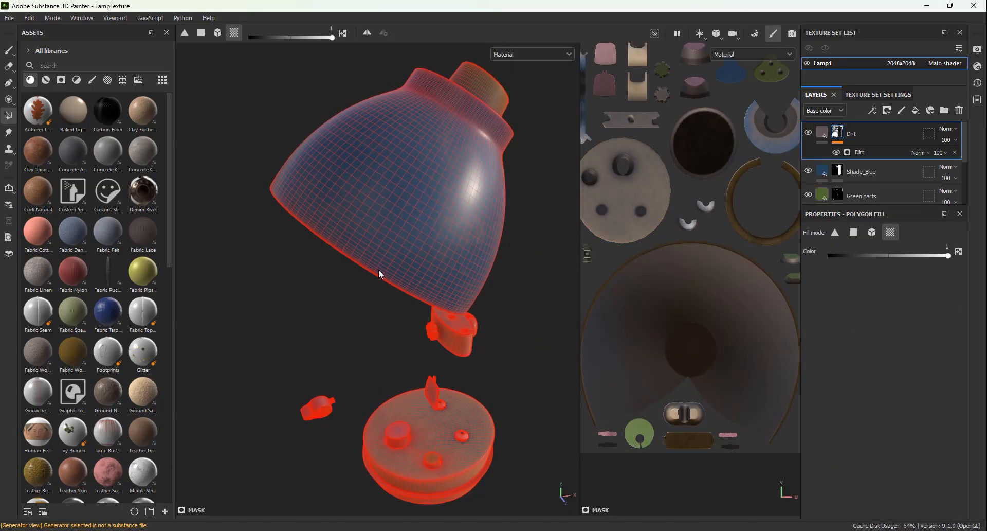
middle_click_drag(280, 270, 237, 242, "alt")
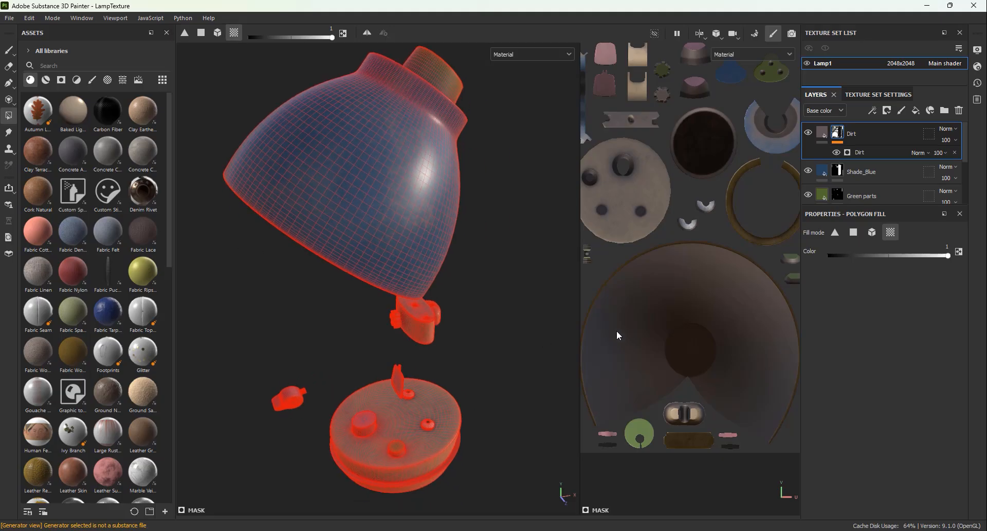
scroll(733, 261, "up", 3)
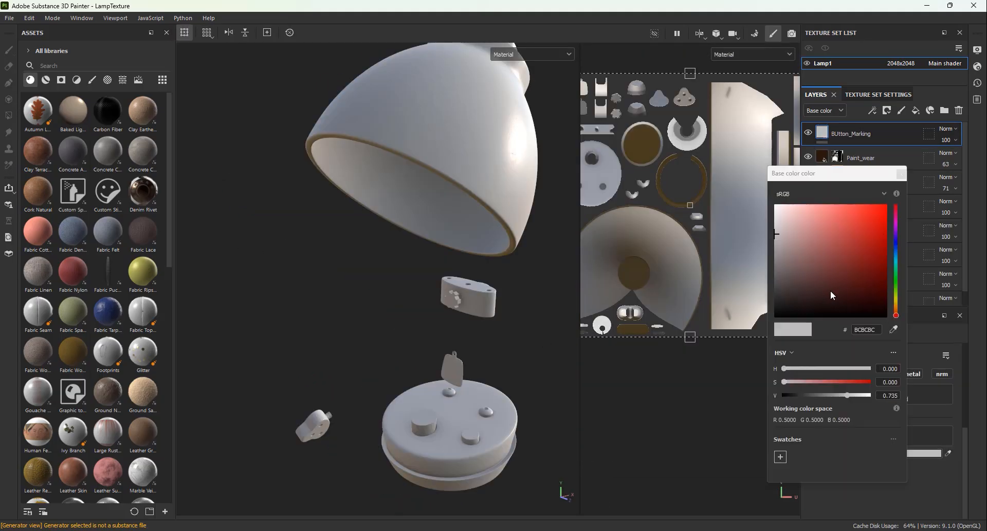
left_click(840, 134)
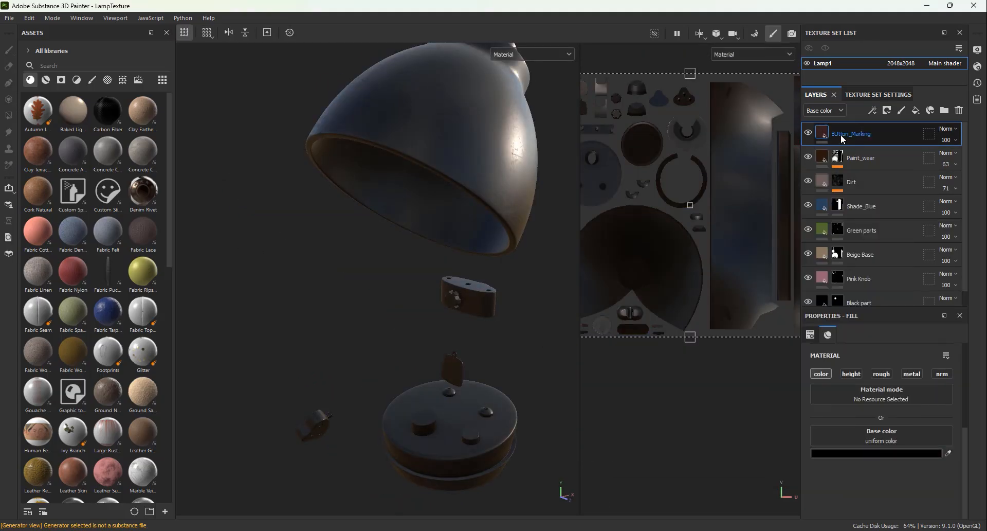
Step: Delete the BUtton_Marking layer
left_click(958, 113)
right_click(904, 297)
left_click(864, 403)
key("ctrl+z")
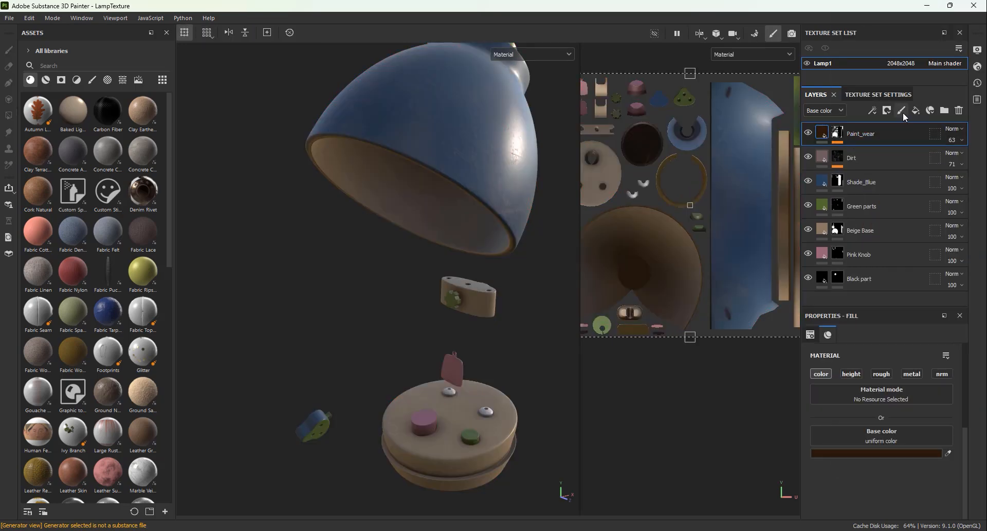
Step: Add a fill layer above Paint_wear with a paint effect, turn off its height and roughness channels, and set its base color to black (000000)
left_click(916, 110)
right_click(844, 133)
left_click(864, 392)
left_click(822, 132)
left_click(851, 374)
left_click(881, 374)
left_click(876, 453)
left_click_drag(864, 296, 981, 517)
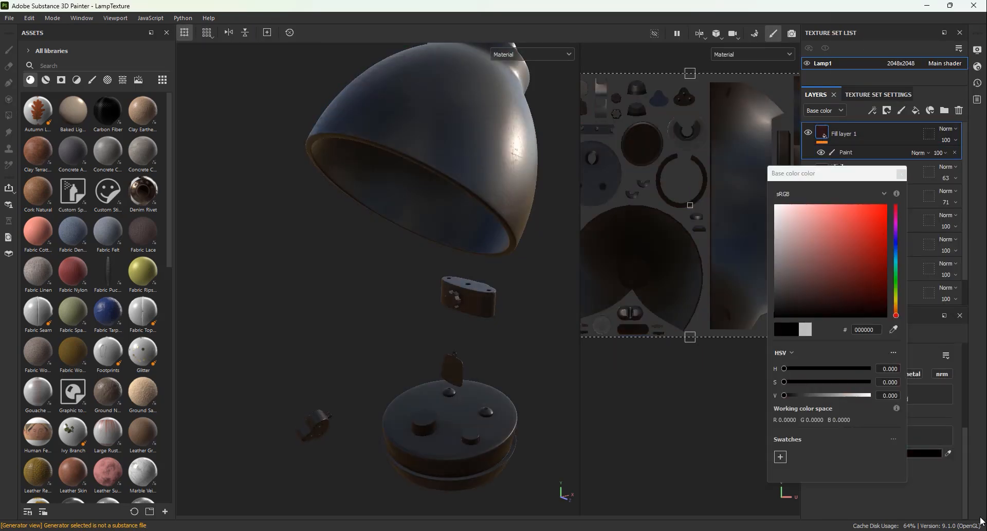
Step: Add a black mask to Fill layer 1 and give the mask a paint effect
left_click(825, 135)
right_click(824, 130)
left_click(845, 147)
right_click(838, 132)
left_click(866, 406)
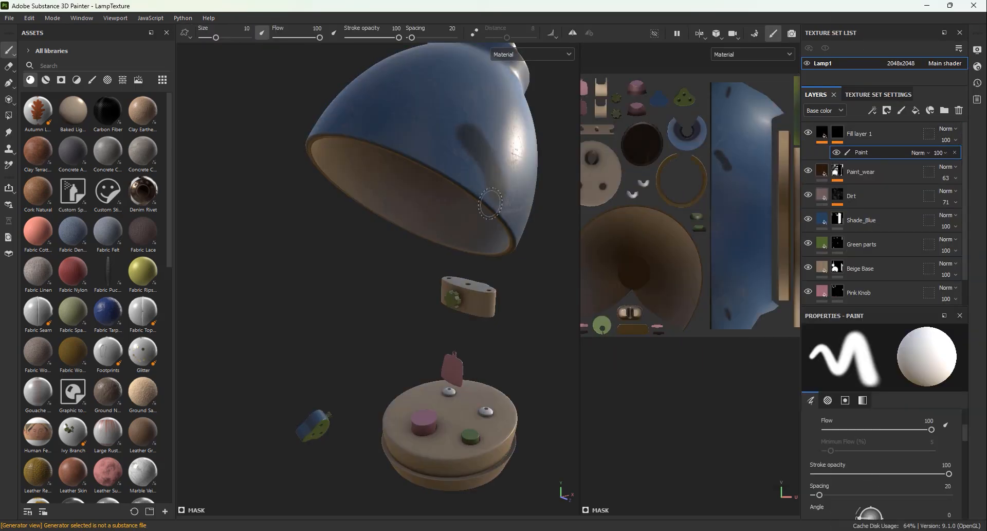
Step: Try painting black strokes on the lamp through Fill layer 1's mask, reducing the brush size to 1.86 near the pink knob
middle_click_drag(465, 371, 437, 203, "alt")
scroll(437, 203, "up", 5)
left_click_drag(447, 164, 460, 205, "alt")
right_click_drag(489, 205, 460, 205, "ctrl")
left_click_drag(459, 206, 481, 226, "alt")
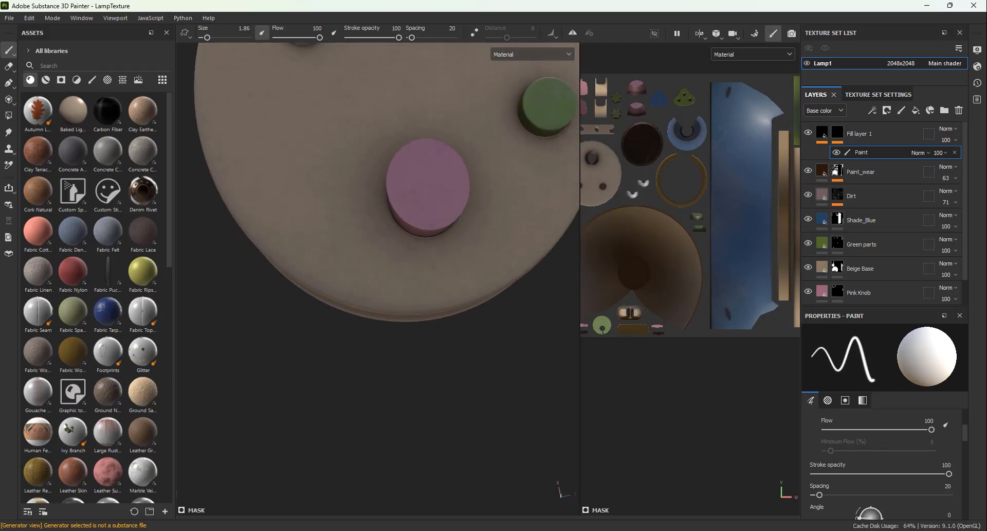
scroll(678, 238, "up", 5)
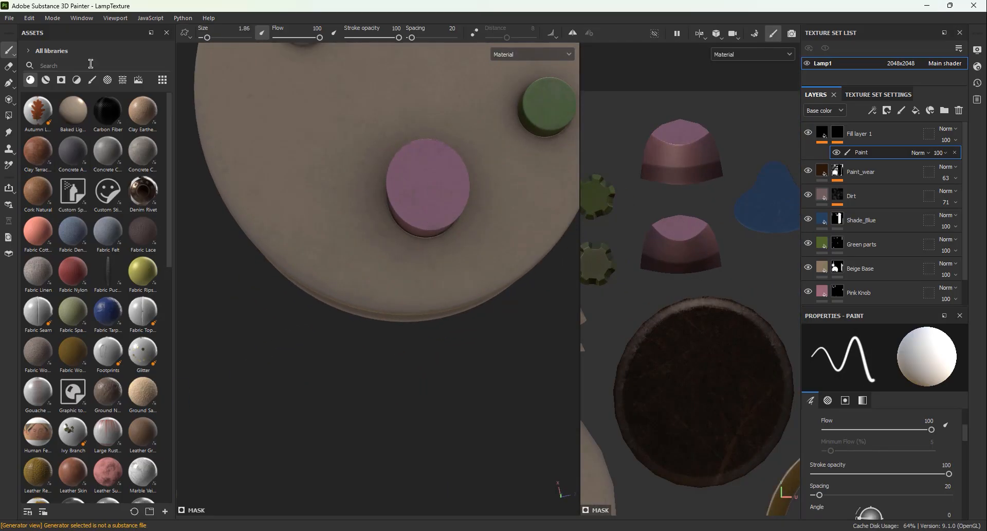
mouse_move(431, 184)
left_mouse_down()
mouse_move(437, 238)
mouse_move(446, 232)
mouse_move(436, 246)
left_mouse_up()
scroll(437, 237, "down", 2)
key("ctrl+z")
middle_click_drag(436, 245, 427, 262, "alt")
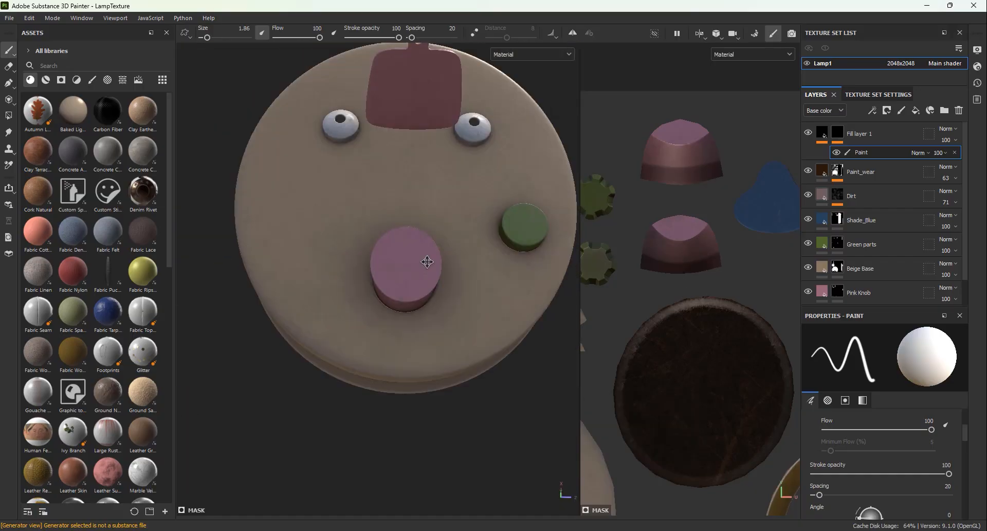
Step: Paint four straight tick lines in a cross around the pink knob's hole in the UV layout, using the Basic Hard brush at size 0.32
scroll(428, 262, "up", 2)
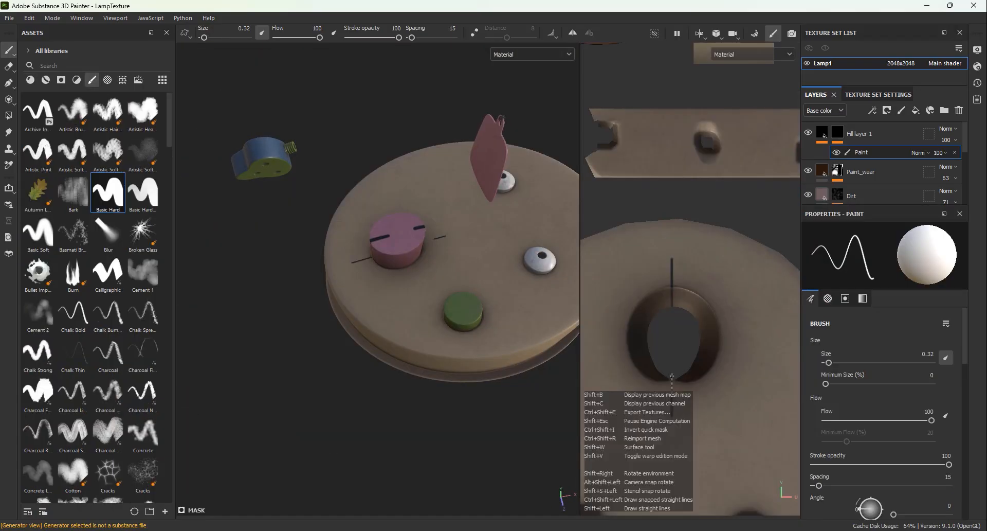
left_click(672, 375, "shift")
mouse_move(329, 319)
left_mouse_down("alt")
mouse_move(452, 334)
mouse_move(463, 360)
left_mouse_up("alt")
middle_click_drag(599, 335, 640, 332, "alt")
scroll(640, 332, "down", 1)
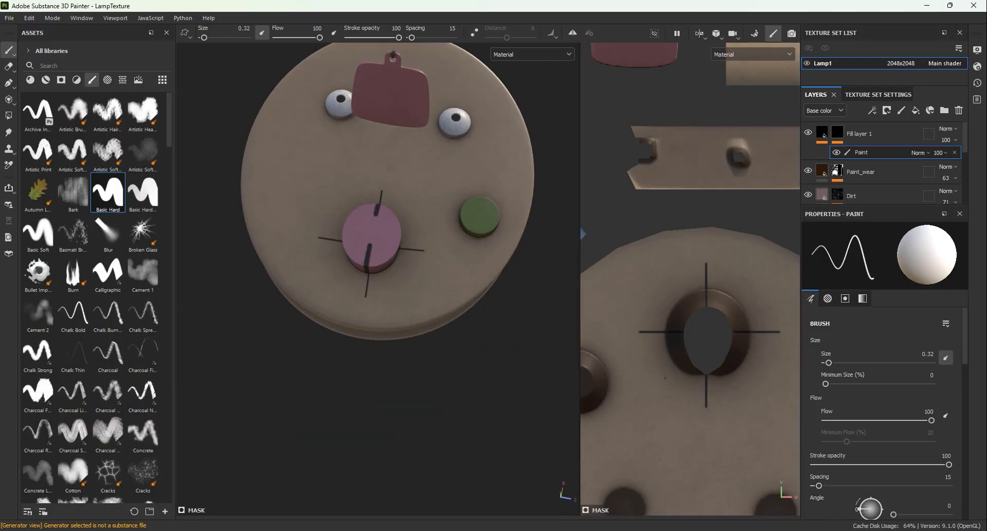
Step: Fill the gaps around the pink knob with more straight radial tick lines to complete the dial markings
left_click_drag(396, 329, 396, 432, "alt")
scroll(341, 403, "down", 3)
middle_click_drag(396, 432, 403, 293, "alt")
scroll(403, 293, "up", 2)
left_click_drag(403, 293, 360, 334, "alt")
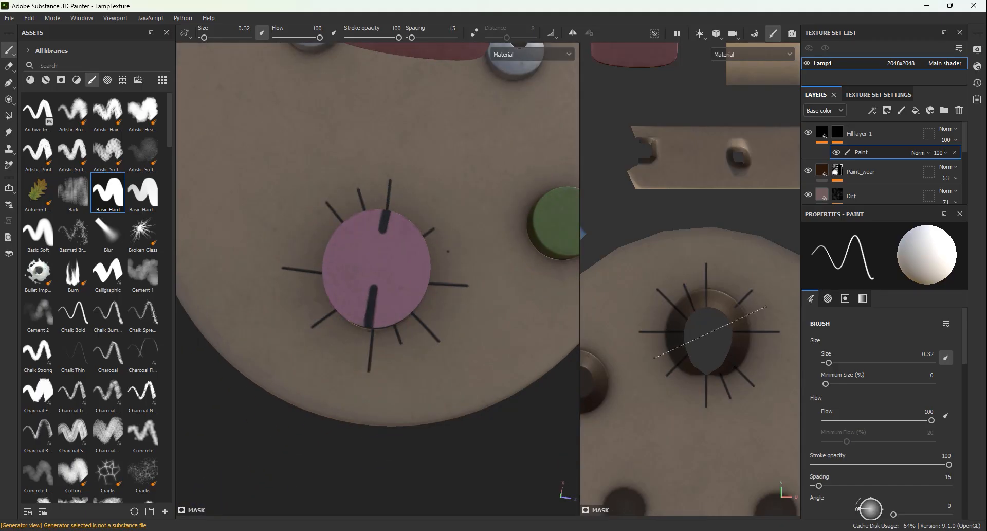
scroll(360, 334, "down", 4)
mouse_move(359, 335)
left_mouse_down("alt")
mouse_move(329, 277)
mouse_move(342, 331)
left_mouse_up("alt")
scroll(342, 331, "up", 3)
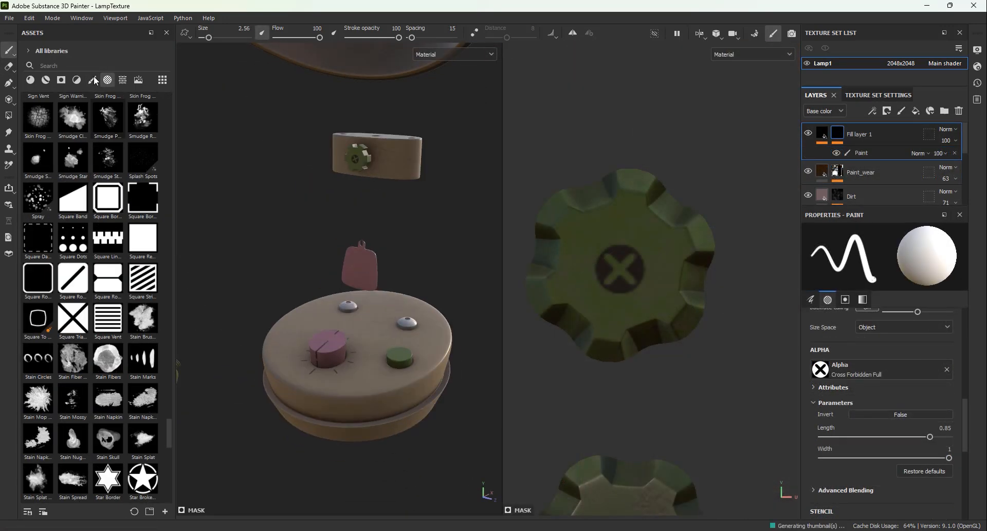
Step: Browse the brush and alpha library, look over the decorated lamp, and show the 3D and 2D views side by side
scroll(100, 347, "up", 15)
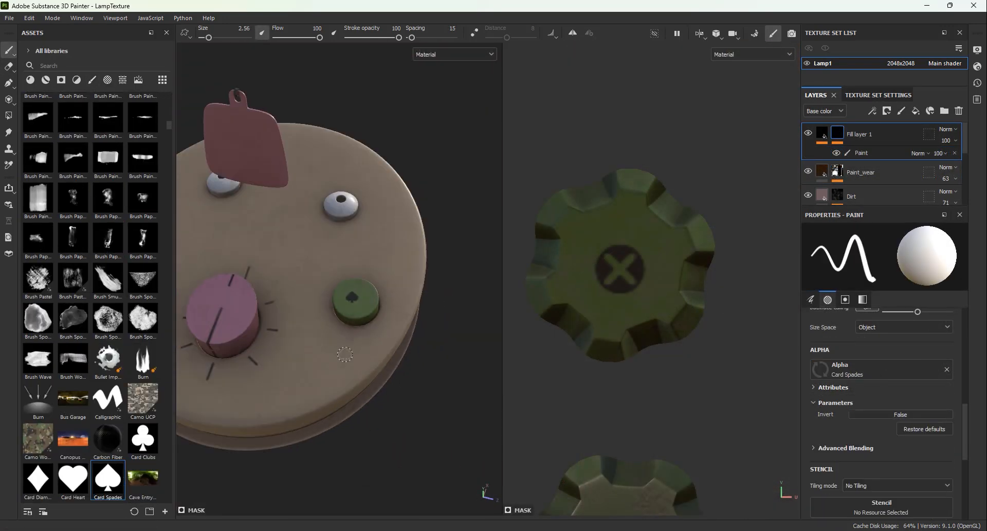
scroll(394, 252, "up", 3)
scroll(115, 369, "down", 10)
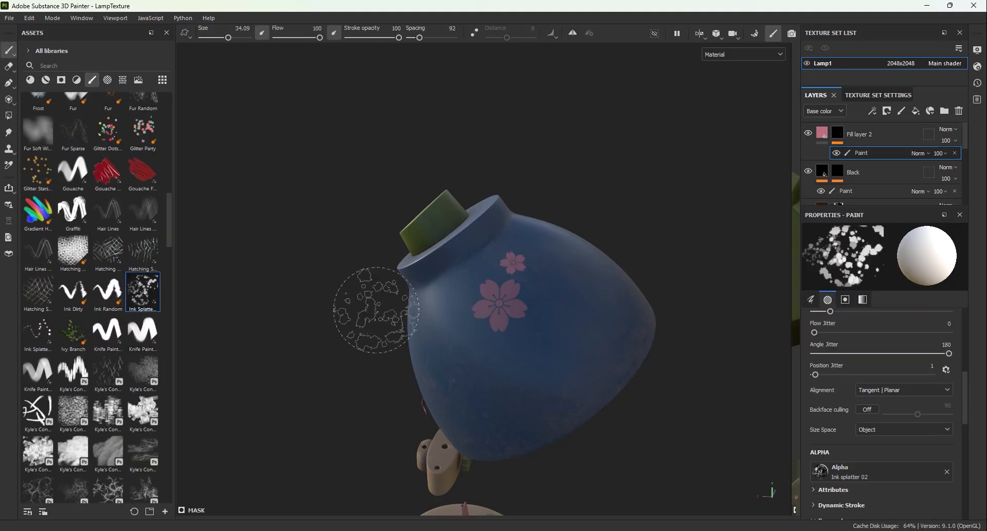
left_click_drag(353, 309, 688, 332, "alt")
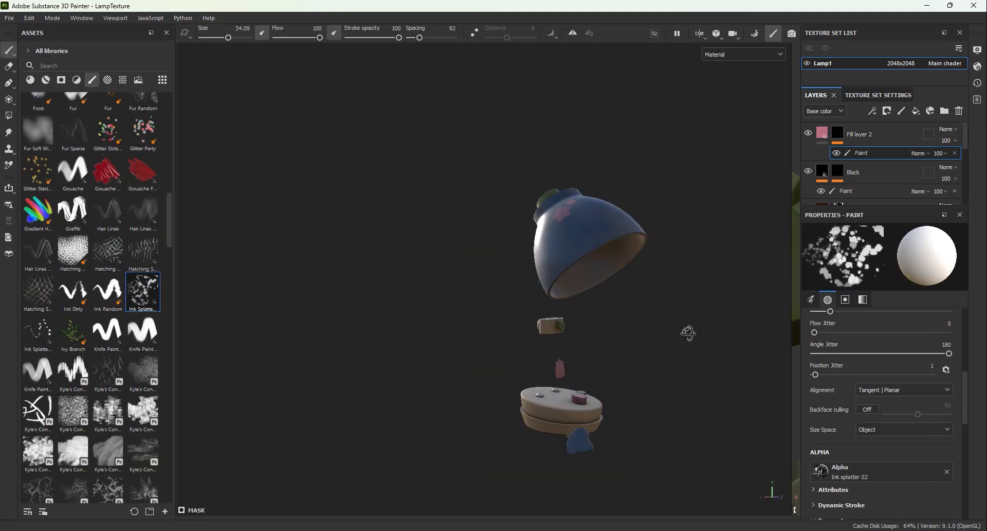
key("F1")
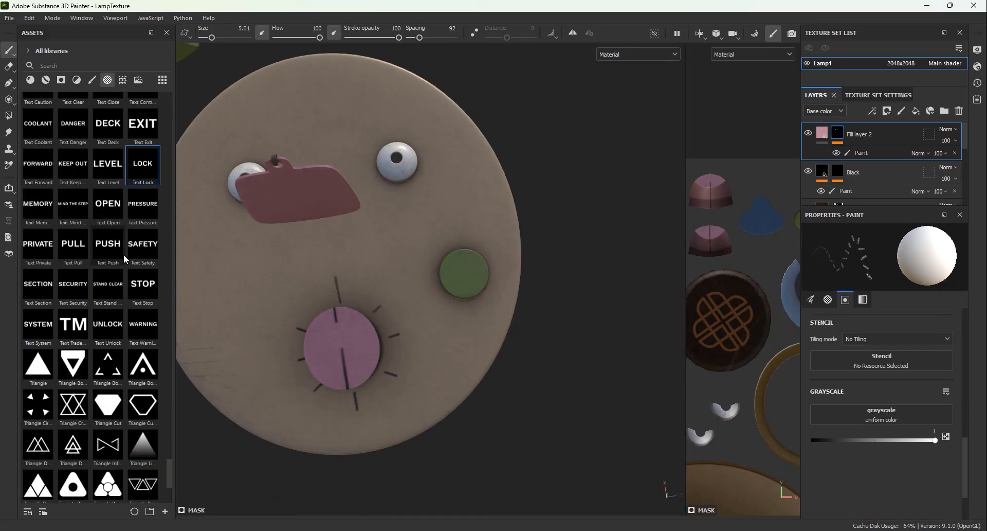
Step: Choose the Text Level alpha for the brush that paints Fill layer 2's mask
scroll(70, 247, "up", 3)
left_click(107, 290)
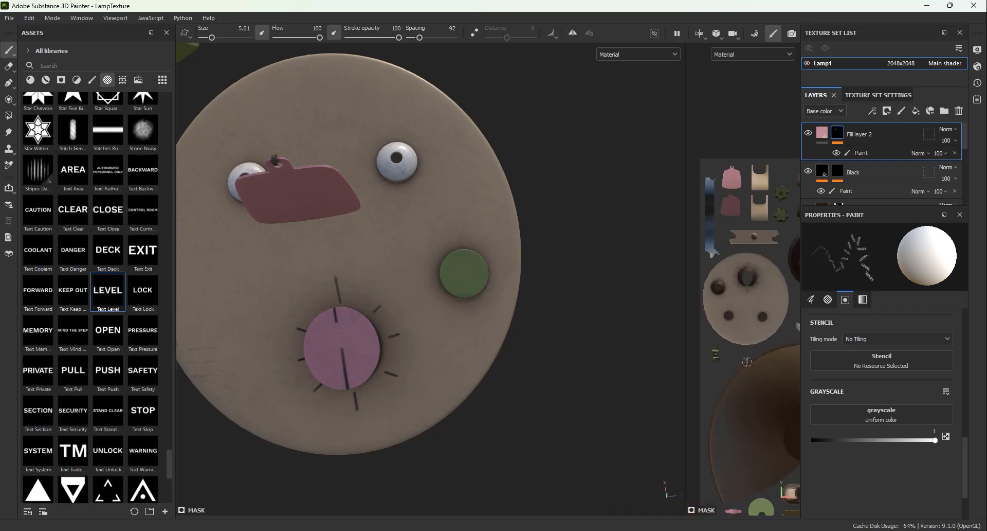
scroll(103, 288, "down", 8)
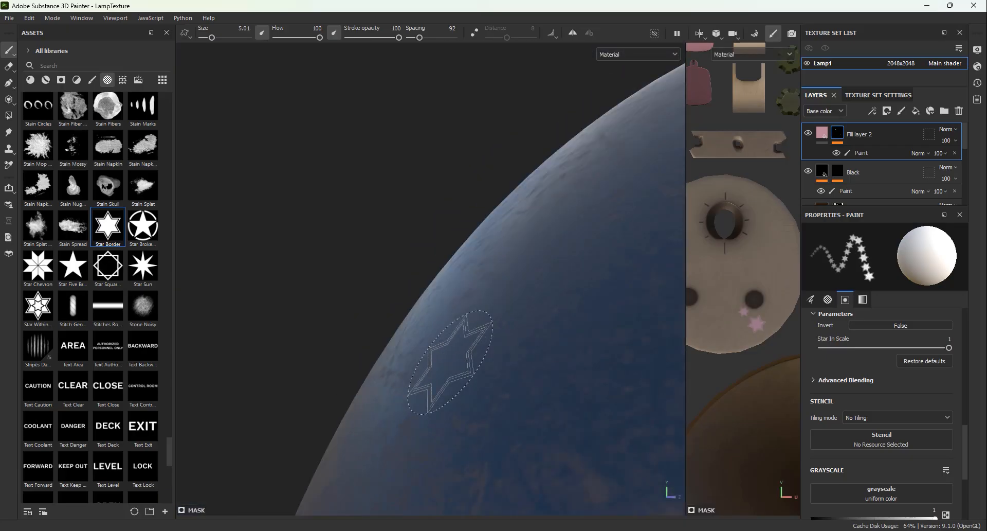
key("f")
scroll(431, 420, "up", 5)
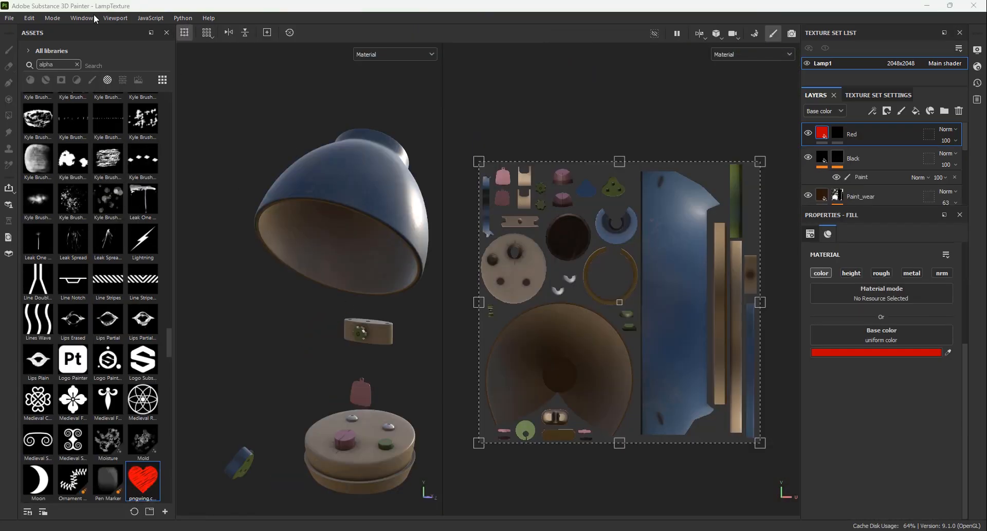
left_click(12, 20)
left_click(12, 20)
scroll(318, 210, "down", 2)
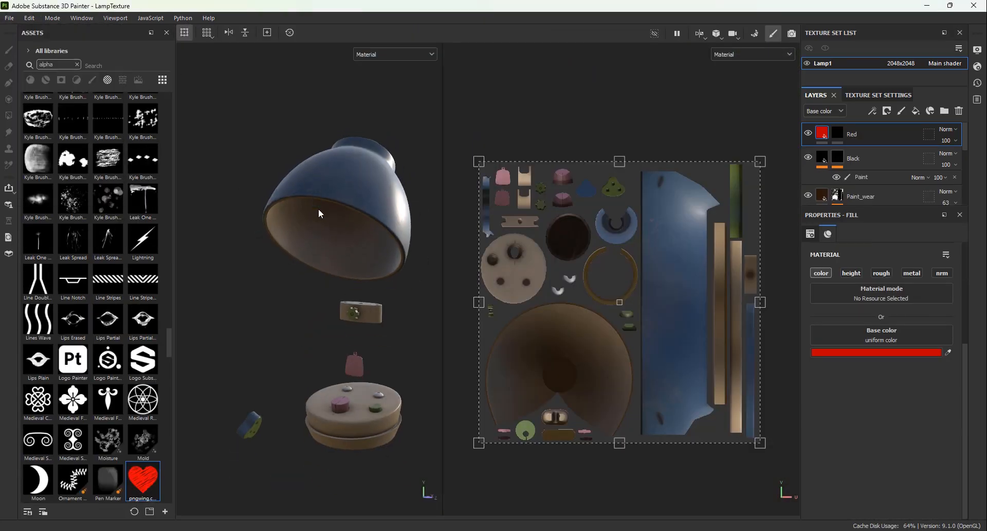
Step: Open the texture export settings for the finished lamp textures
left_click_drag(343, 282, 268, 293, "alt")
left_click_drag(411, 319, 363, 309, "alt")
left_click(11, 19)
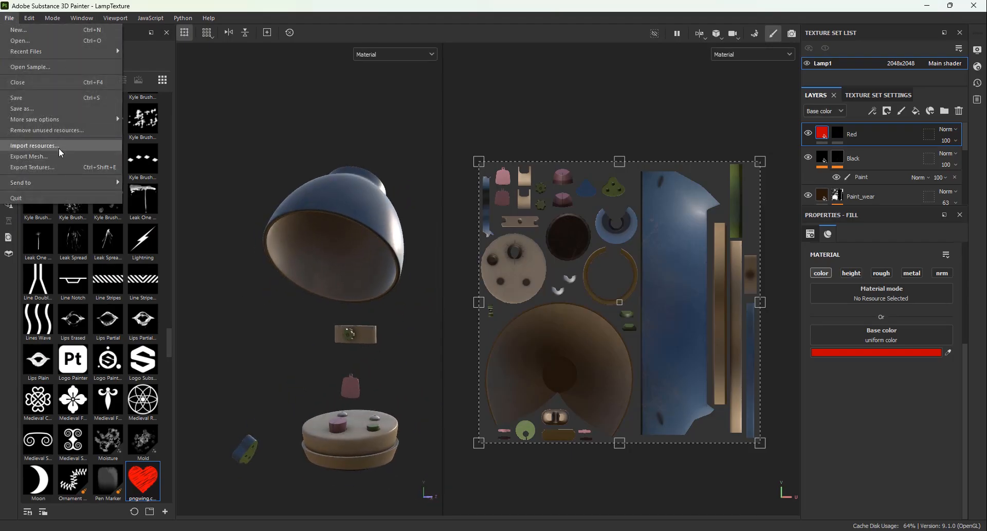
left_click(41, 168)
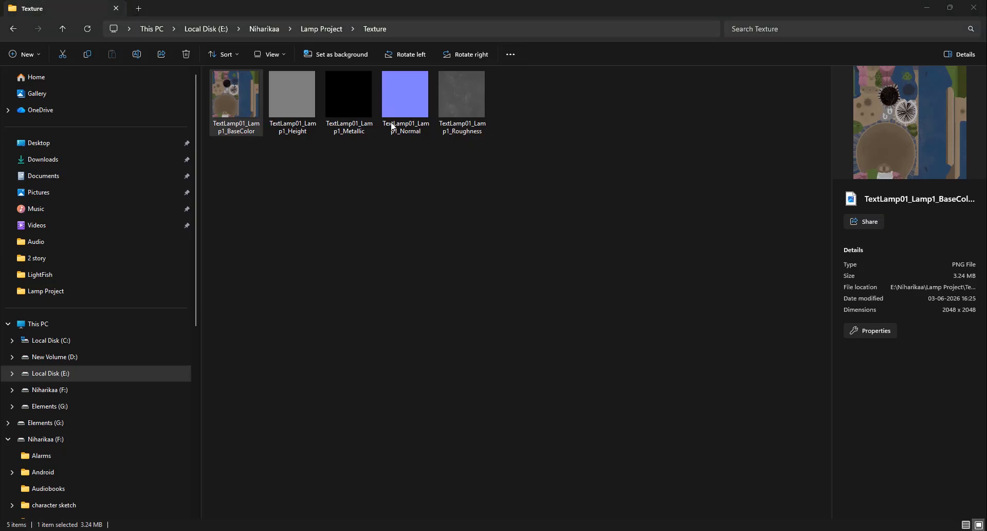
Step: Open the exported TextLamp01_Lamp1 base color image and review the height, metallic, roughness and normal maps
double_click(255, 86)
left_click(977, 266)
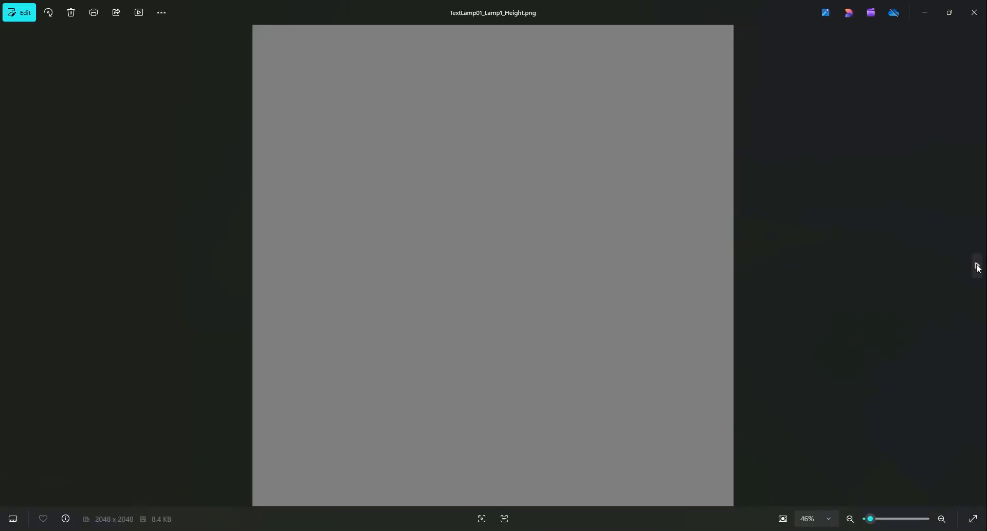
left_click(977, 266)
left_click(977, 266)
left_click(977, 266)
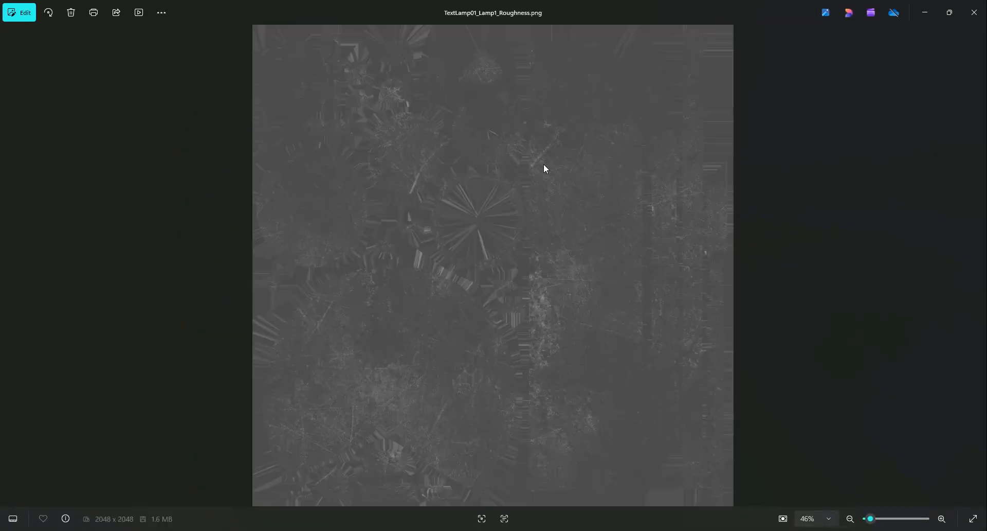
left_click(10, 264)
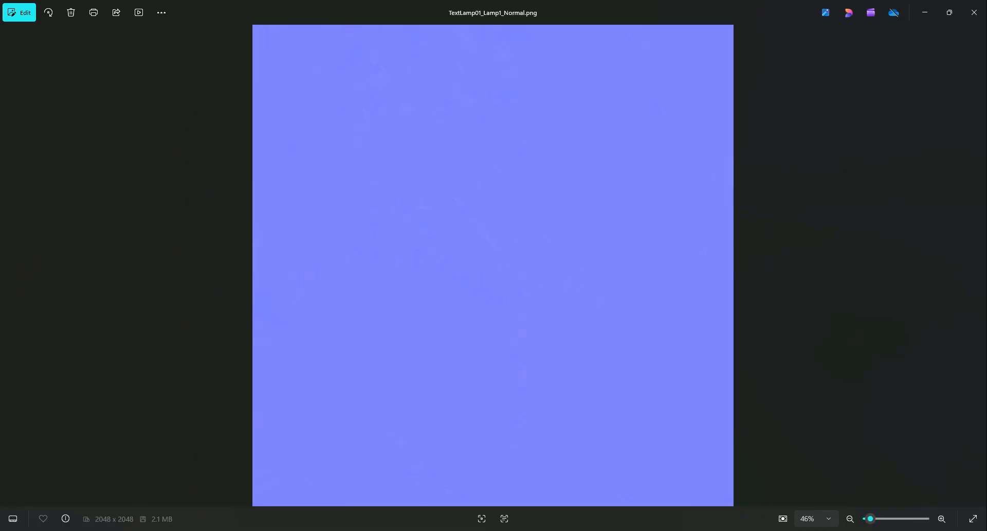
left_click(974, 13)
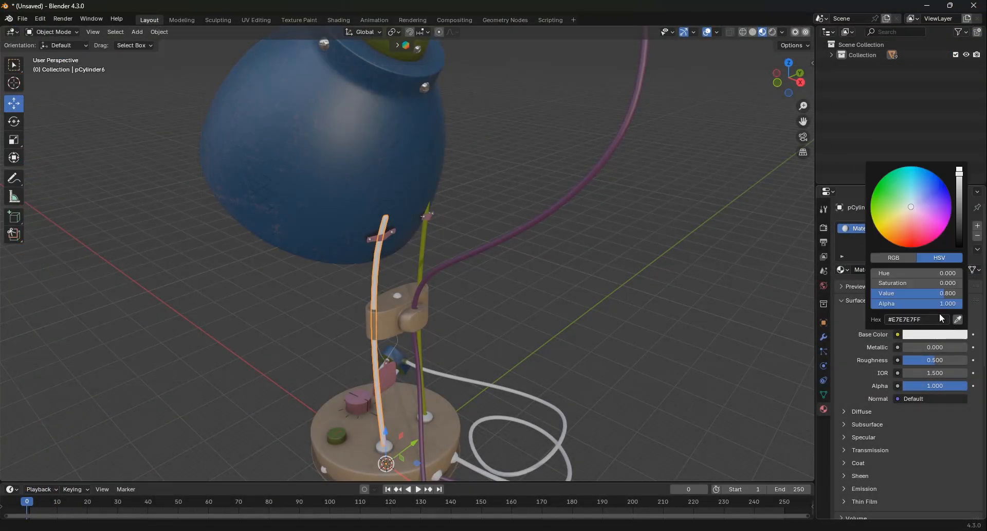
Step: Give the selected thin support rod's material a muted, darker blue base color in Blender
left_click(926, 168)
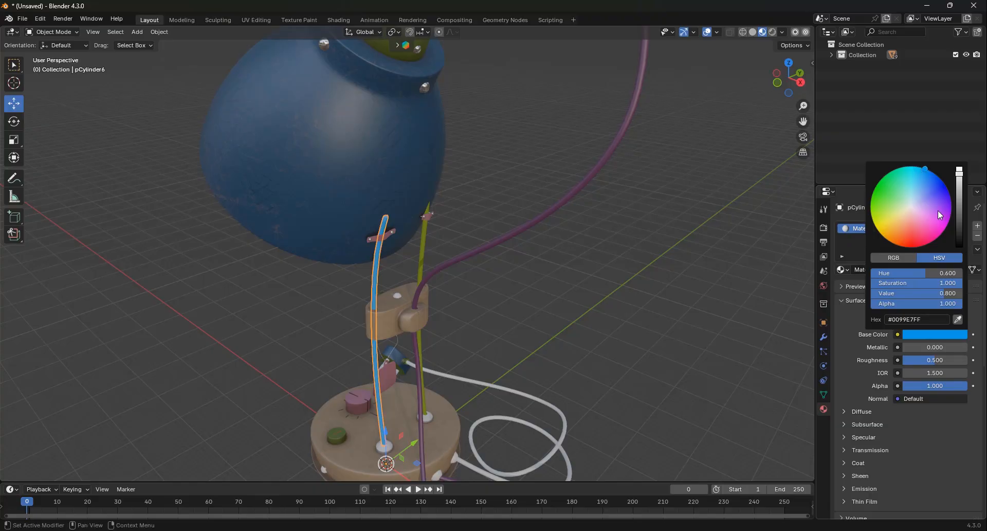
left_click(918, 193)
scroll(924, 198, "down", 12)
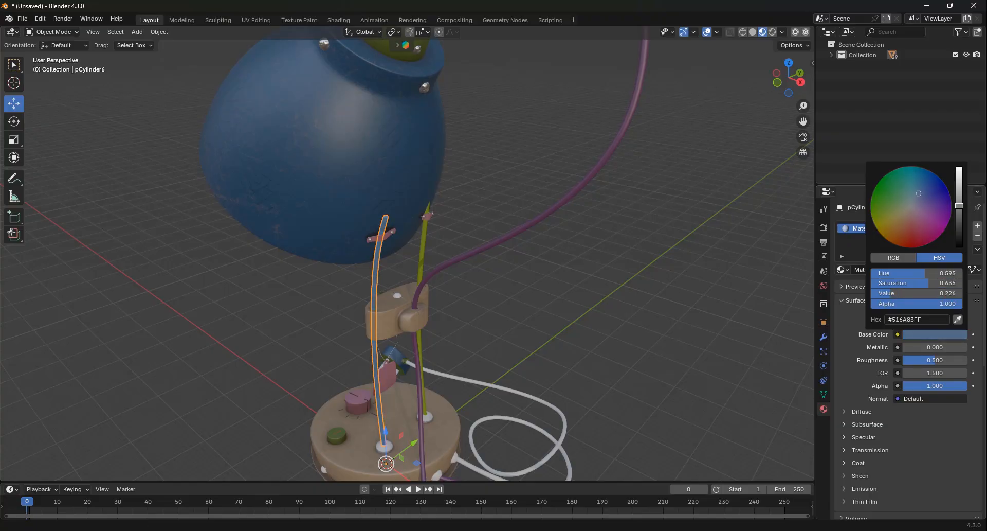
left_click_drag(927, 204, 918, 190)
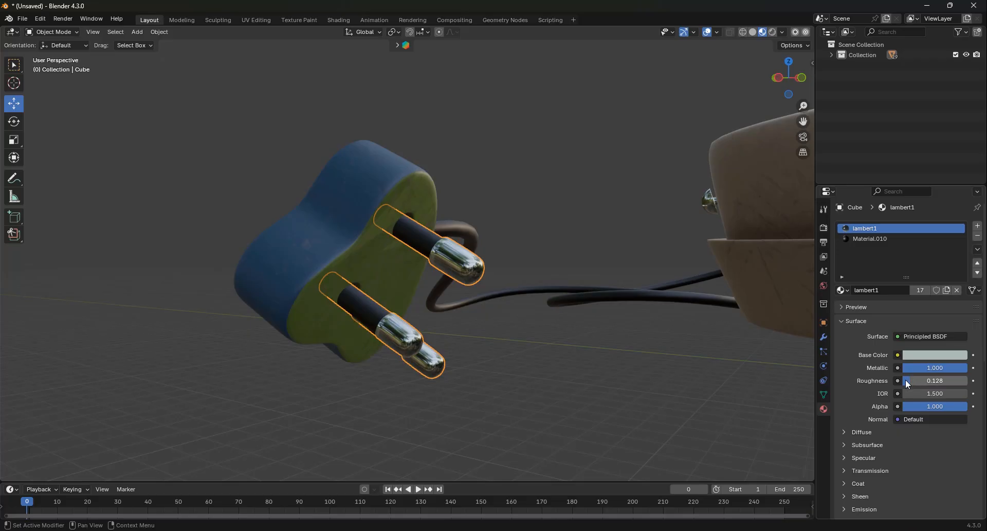
Step: Set the plug pins' black Material.010 to roughness 0.382 and metallic 0.260
left_click(864, 238)
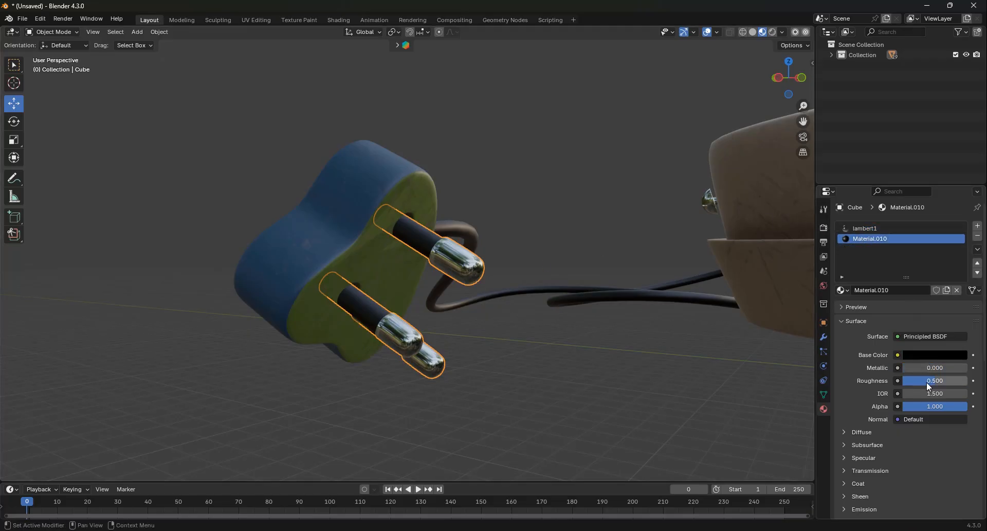
left_click_drag(926, 382, 939, 365)
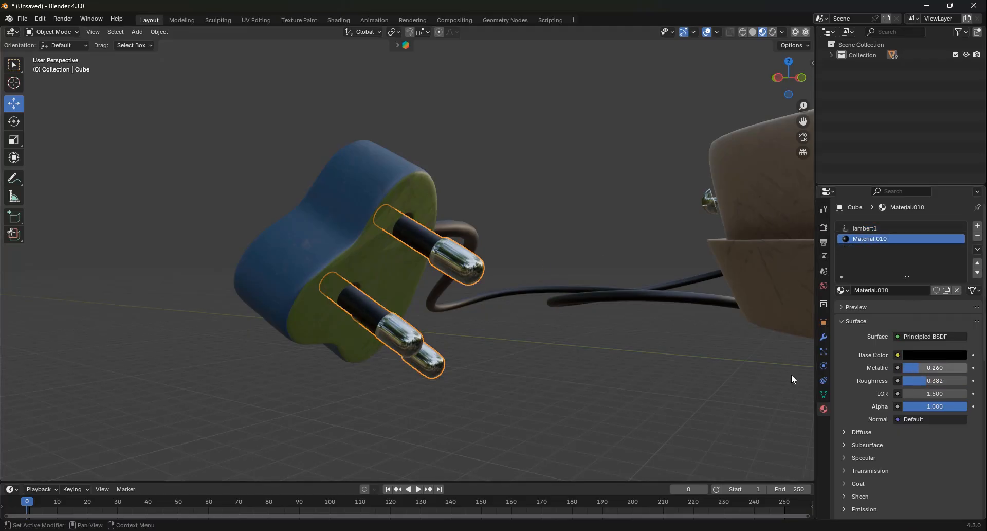
Step: Examine the textured lamp from several sides, including the base, support rods, bracket, cables and plug
scroll(542, 368, "down", 3)
middle_click_drag(542, 368, 594, 442)
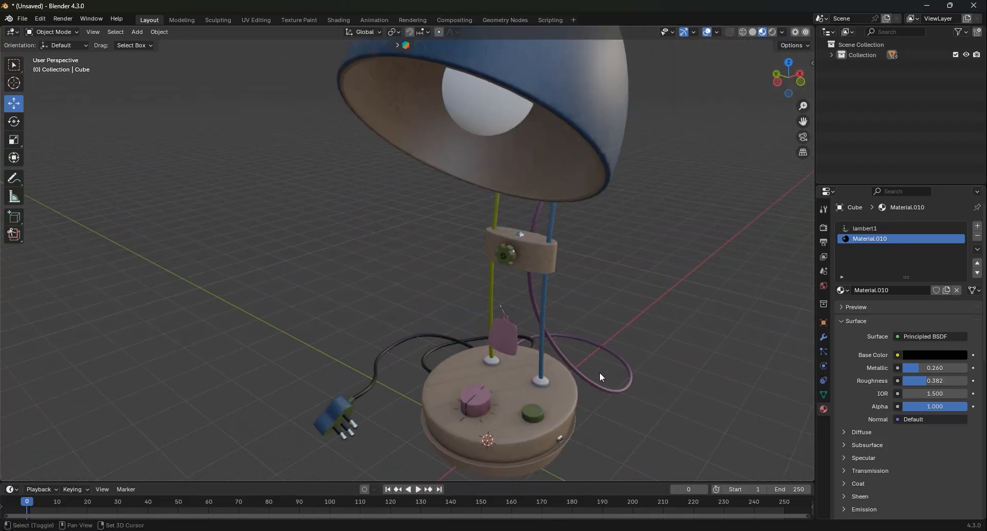
scroll(574, 332, "up", 5)
middle_click_drag(760, 297, 639, 305)
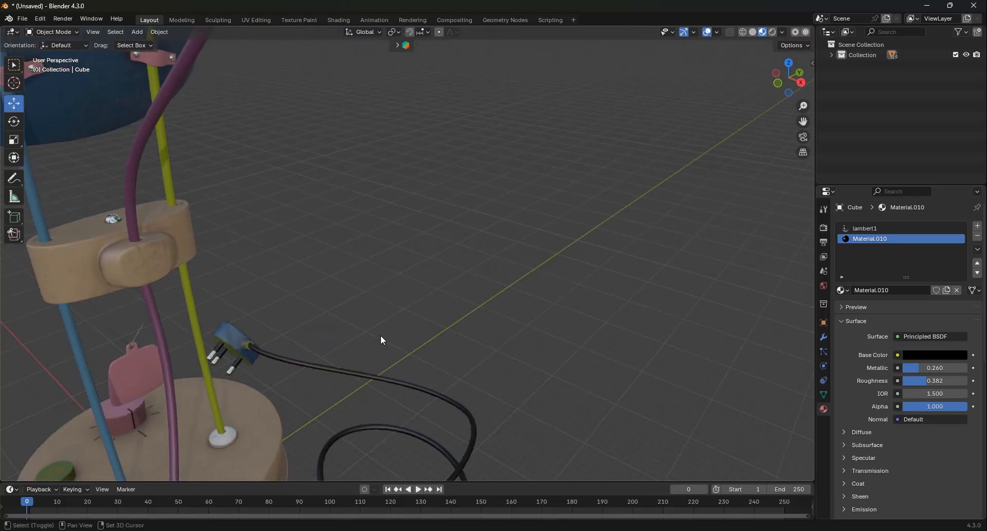
middle_click_drag(380, 335, 477, 235, "shift")
scroll(403, 350, "down", 3)
middle_click_drag(448, 198, 482, 341, "shift")
middle_click_drag(525, 380, 540, 344)
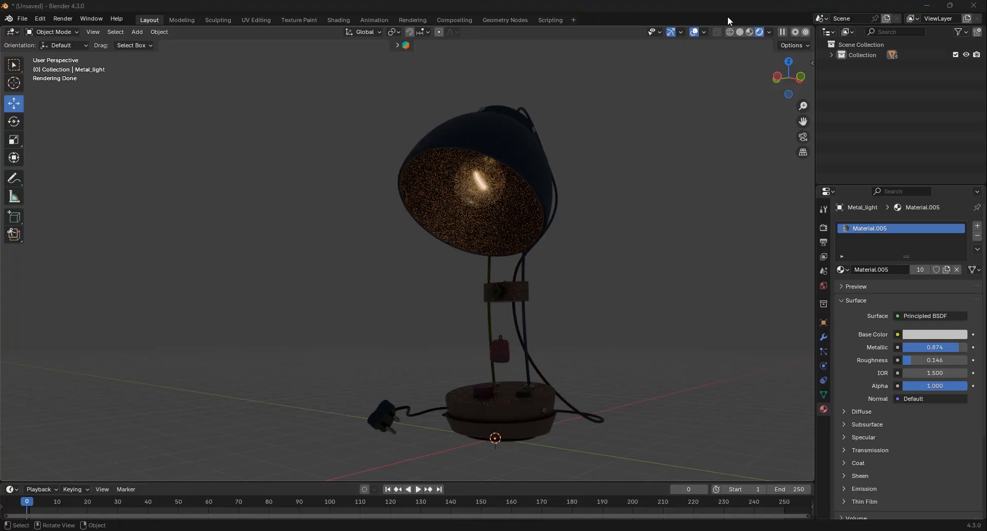
Step: Switch the viewport from rendered to Material Preview shading and view the lamp from above
left_click(750, 31)
mouse_move(706, 95)
middle_mouse_down()
mouse_move(586, 293)
mouse_move(495, 272)
mouse_move(600, 284)
mouse_move(462, 334)
middle_mouse_up()
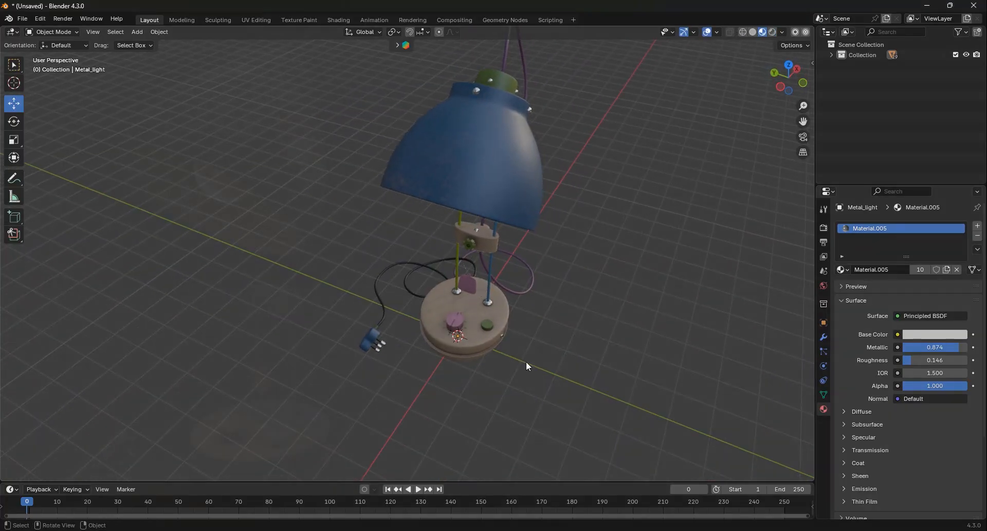